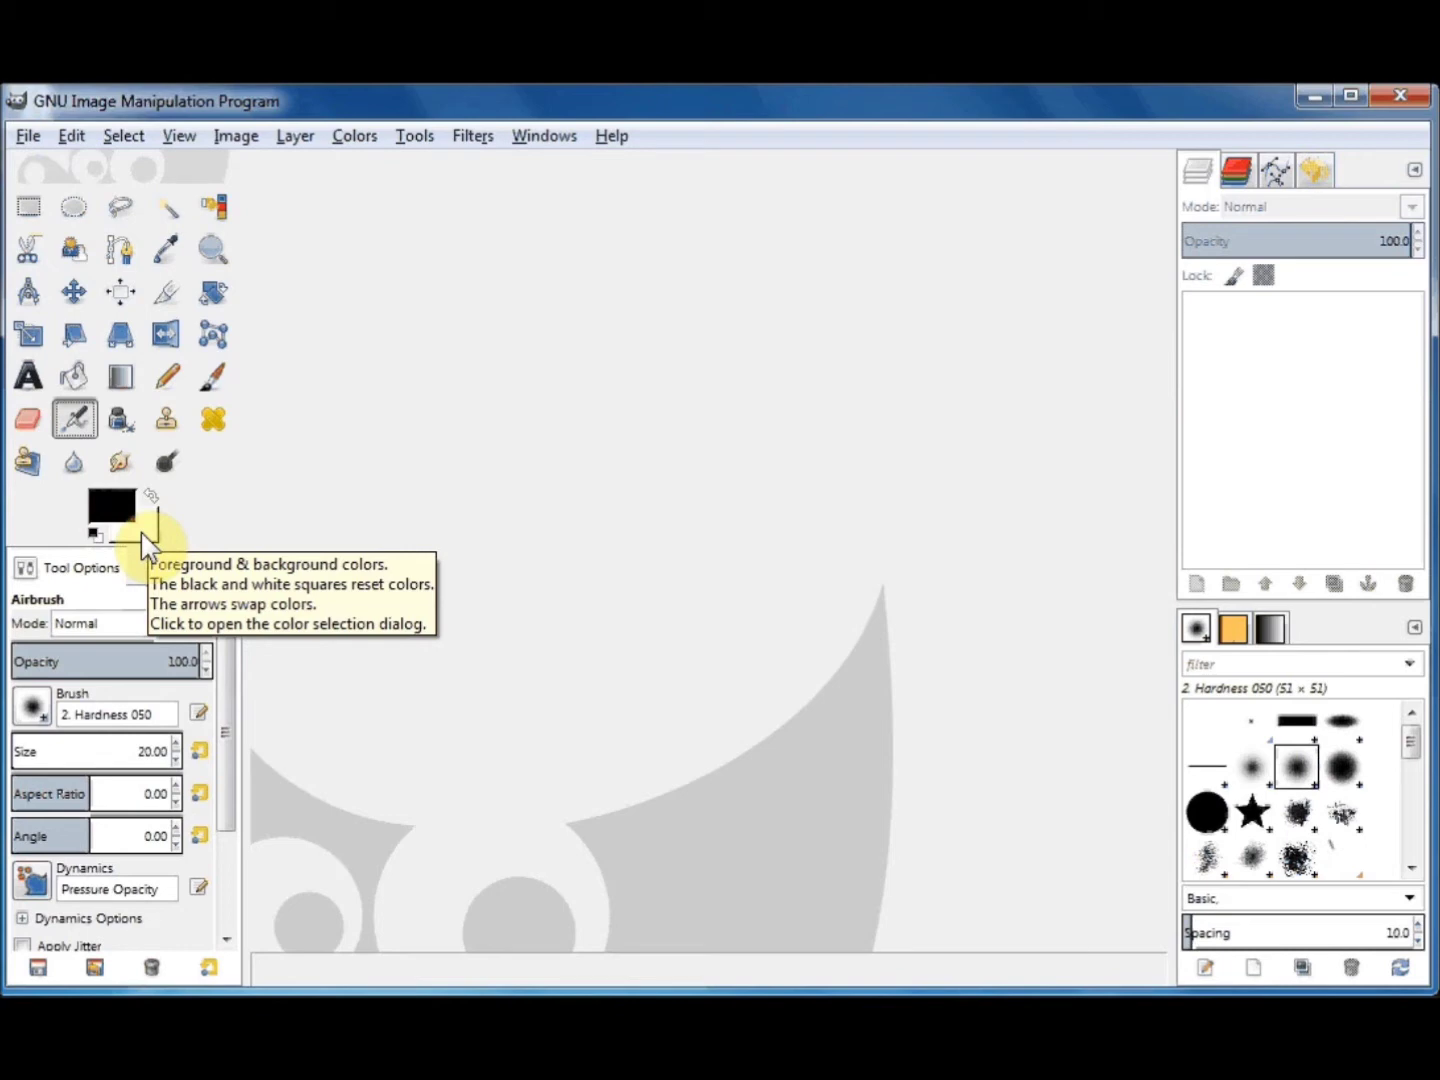
# - Create a new blank white 640×400 px image from File > New
pyautogui.click(28, 138)
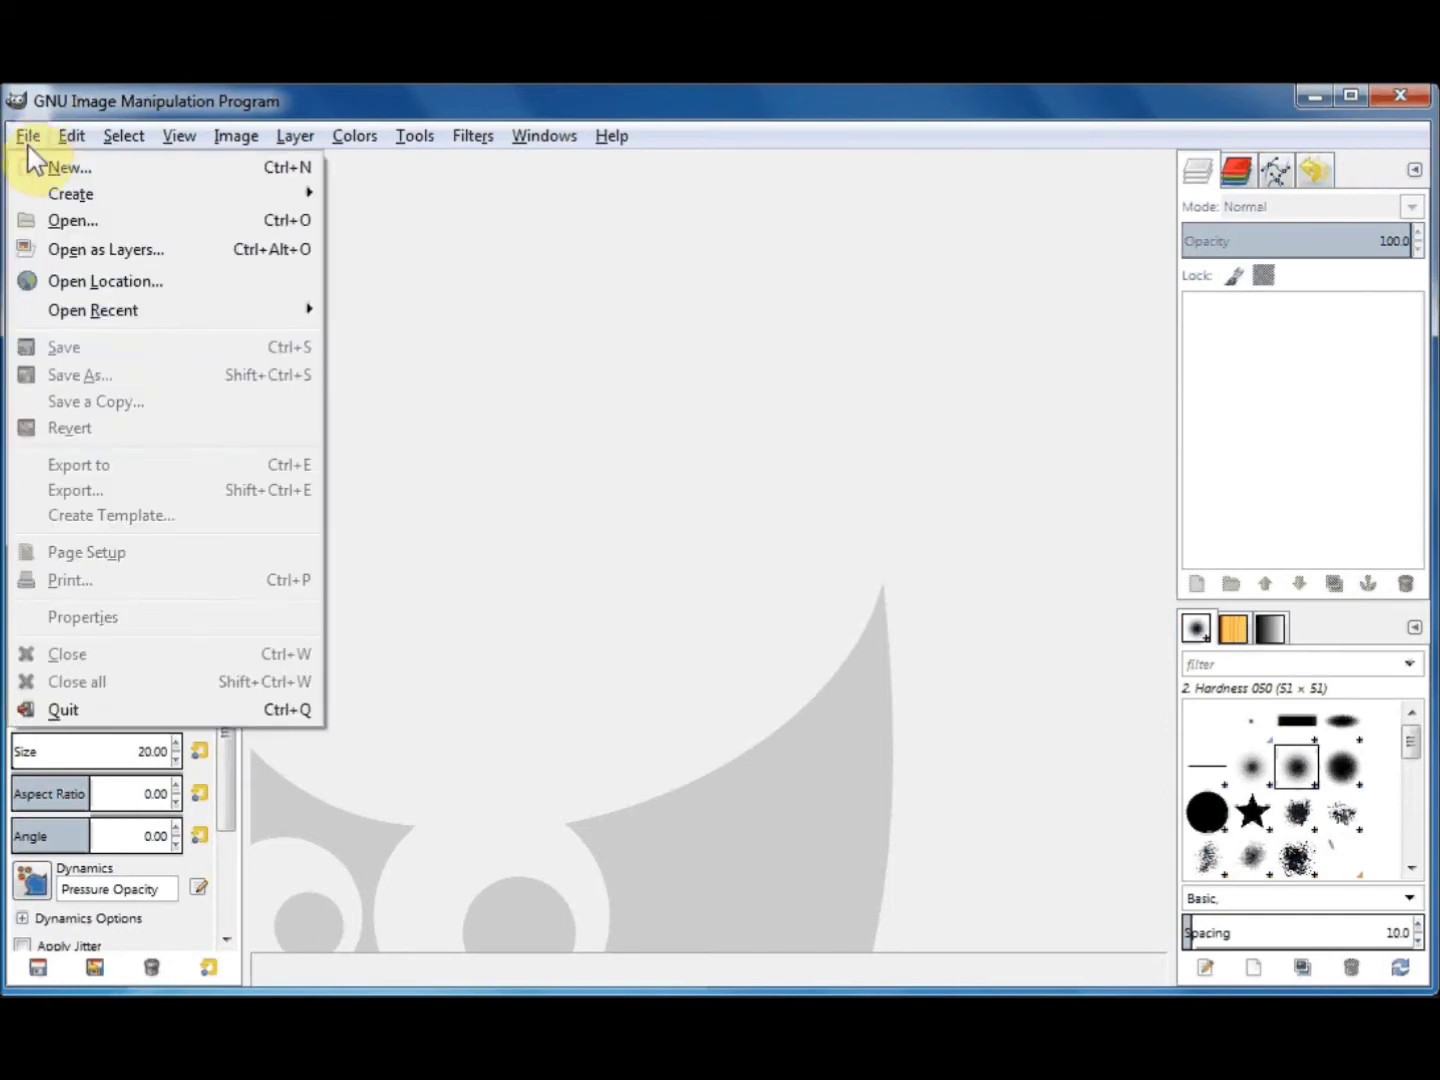
pyautogui.click(42, 167)
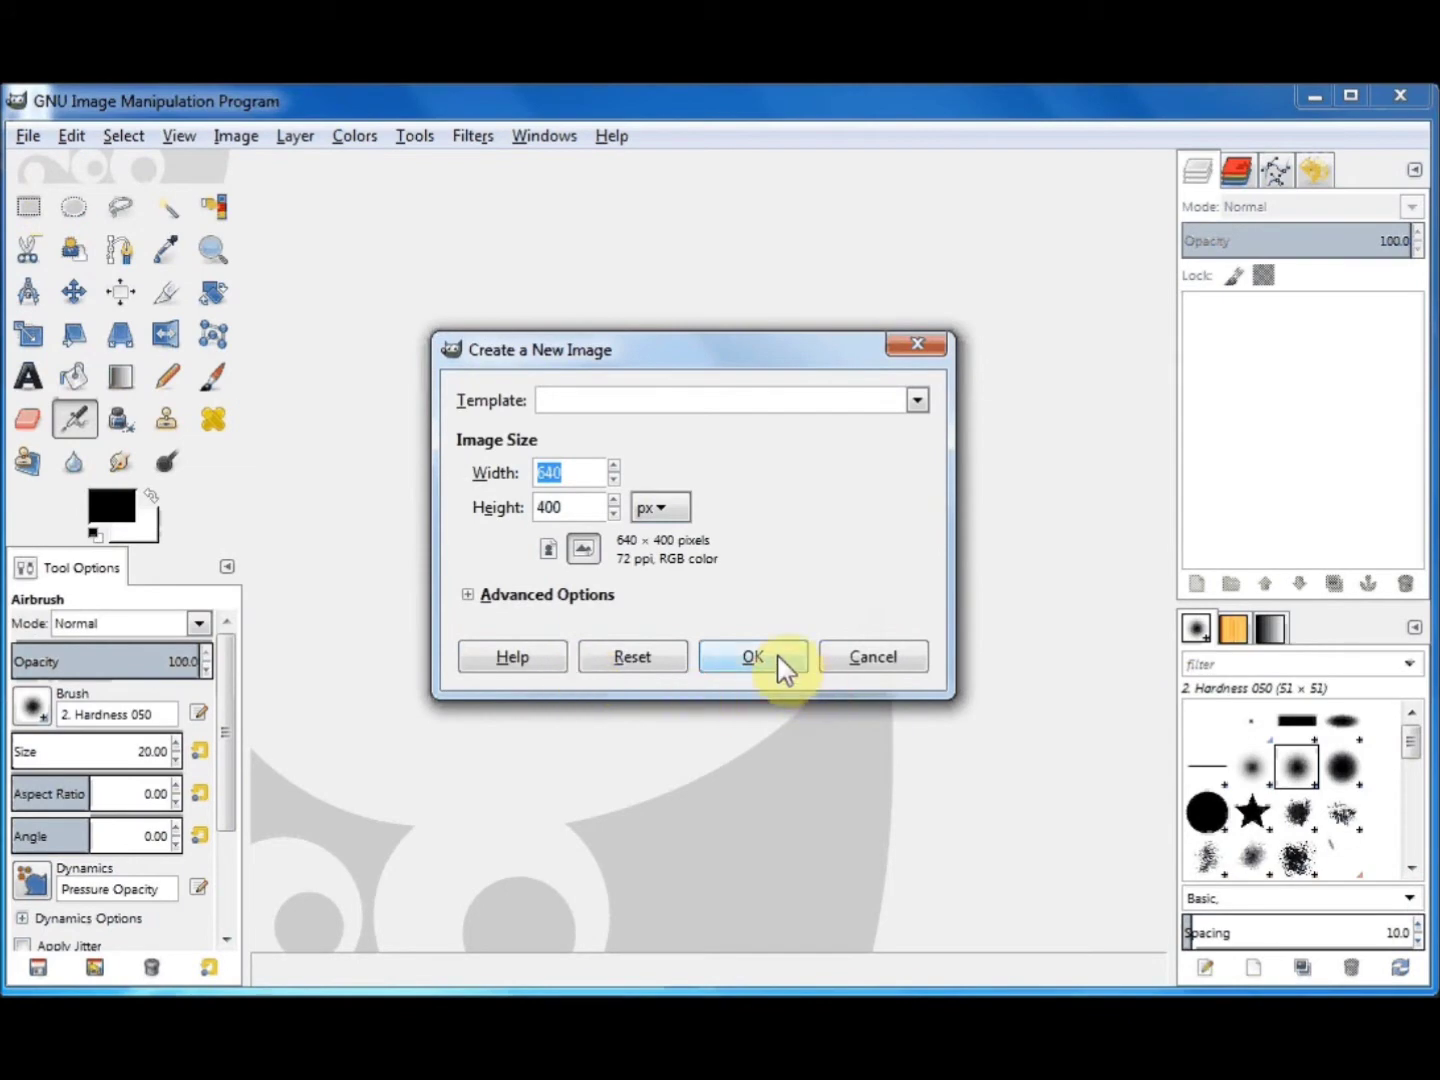
pyautogui.click(778, 657)
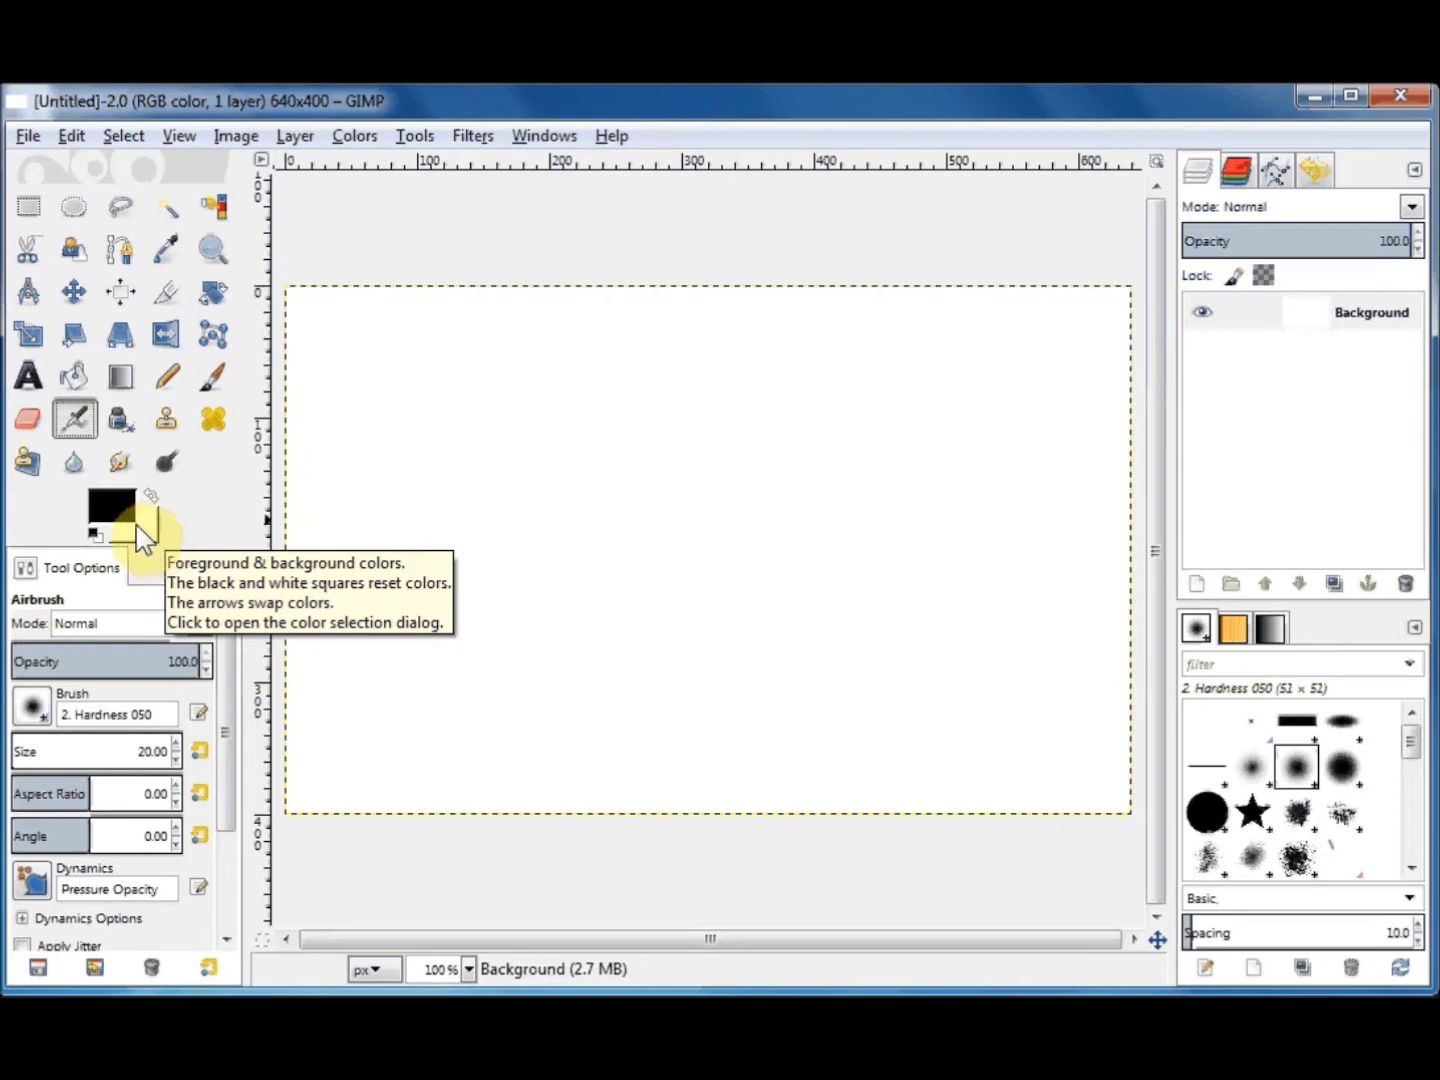
# - Paint a black Paintbrush stroke across the left part of the canvas
pyautogui.click(216, 389)
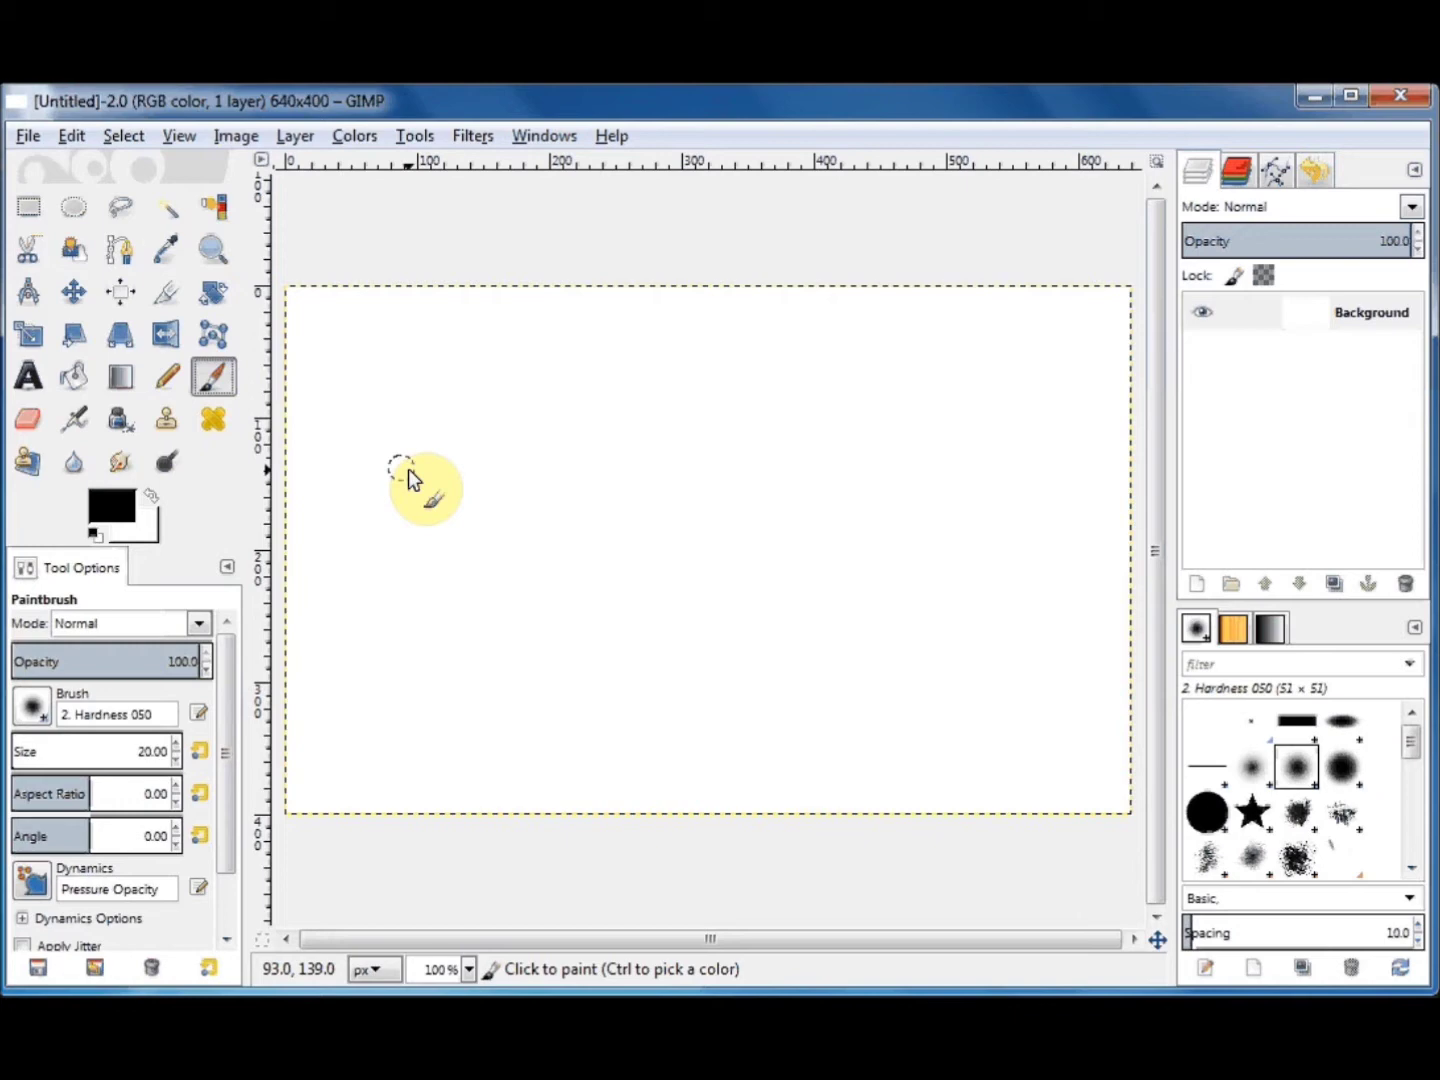
pyautogui.moveTo(408, 471); pyautogui.dragTo(531, 515)
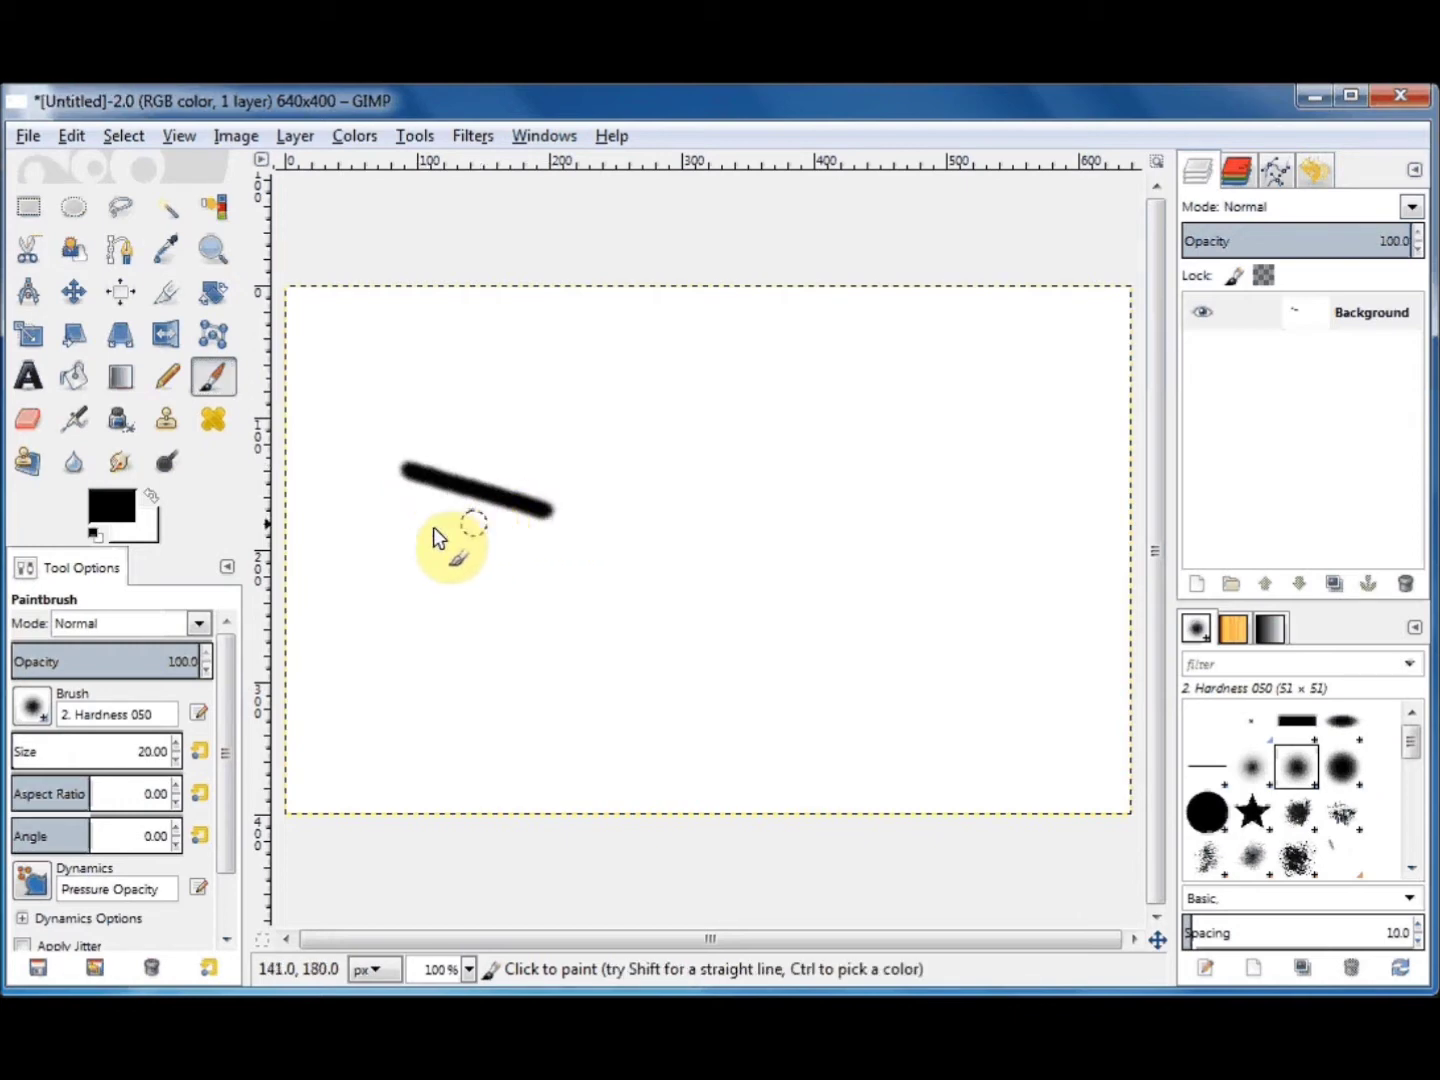
pyautogui.click(114, 509)
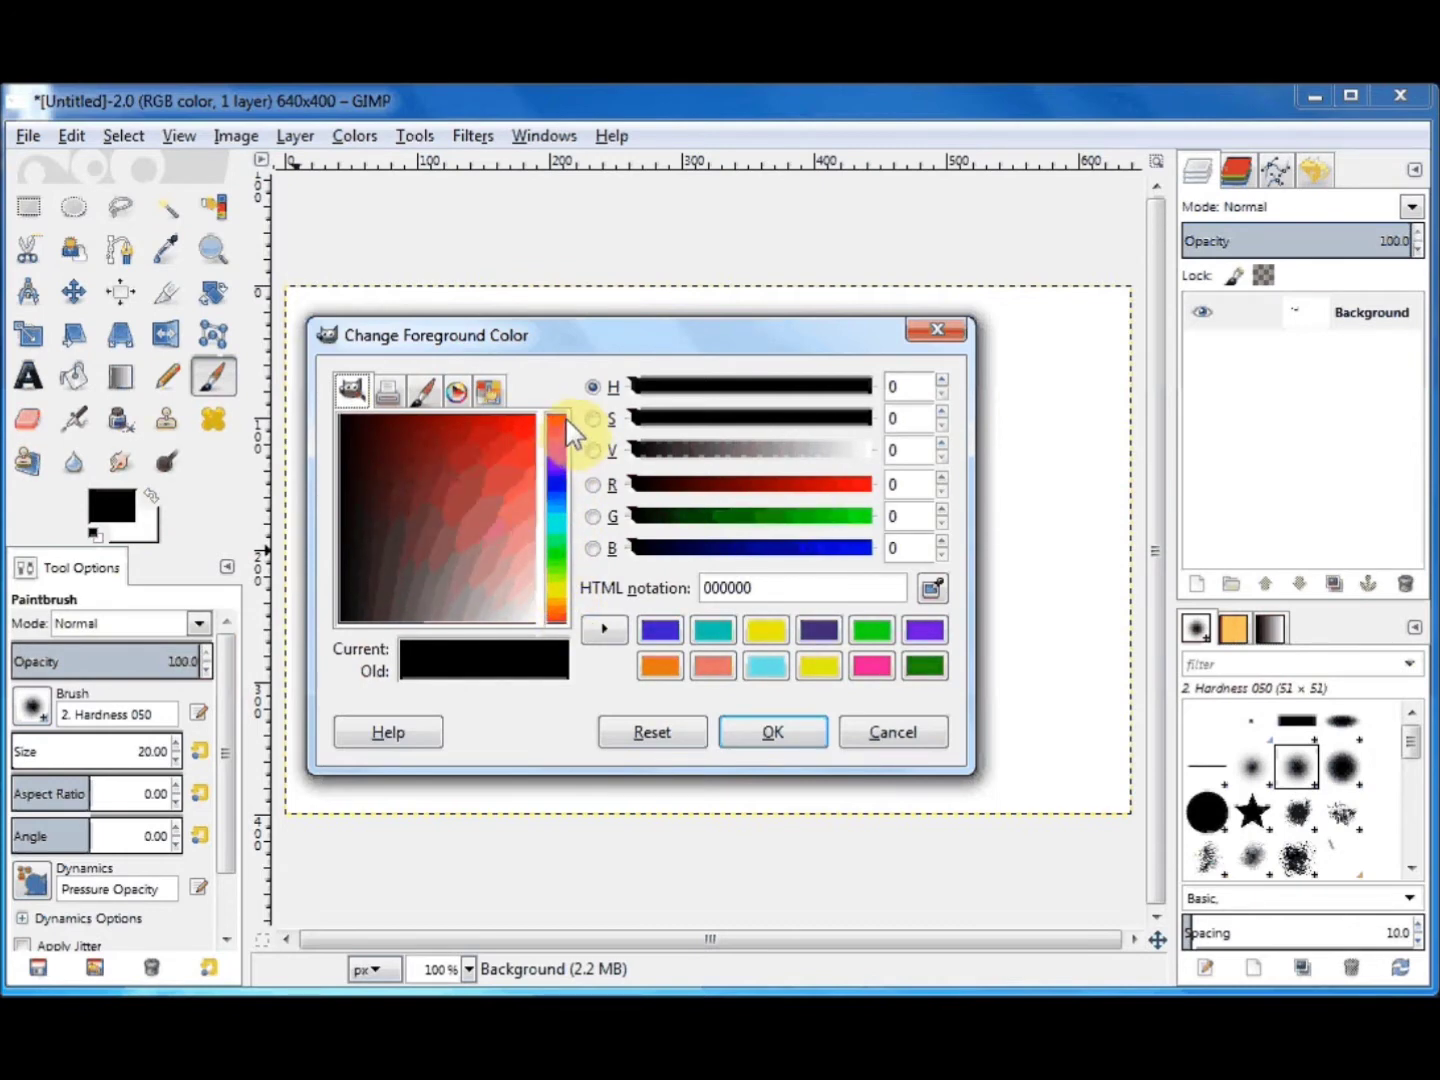
# - Set the foreground colour to cyan 2ad4ce and paint a stroke below the black one
pyautogui.click(554, 518)
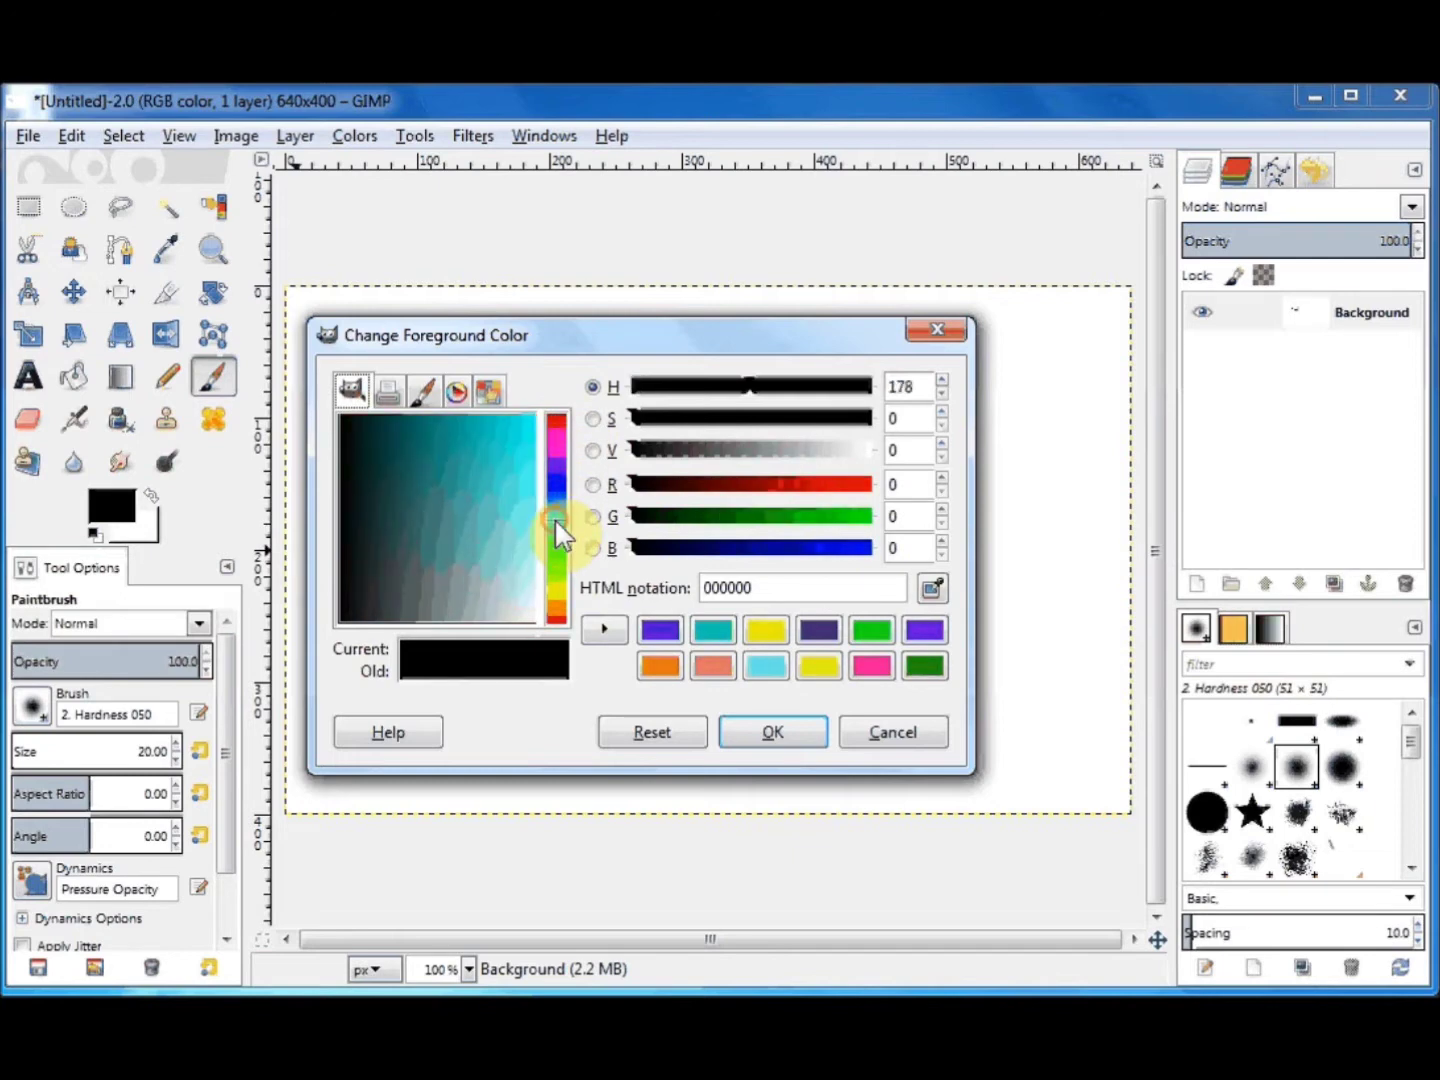
pyautogui.click(500, 455)
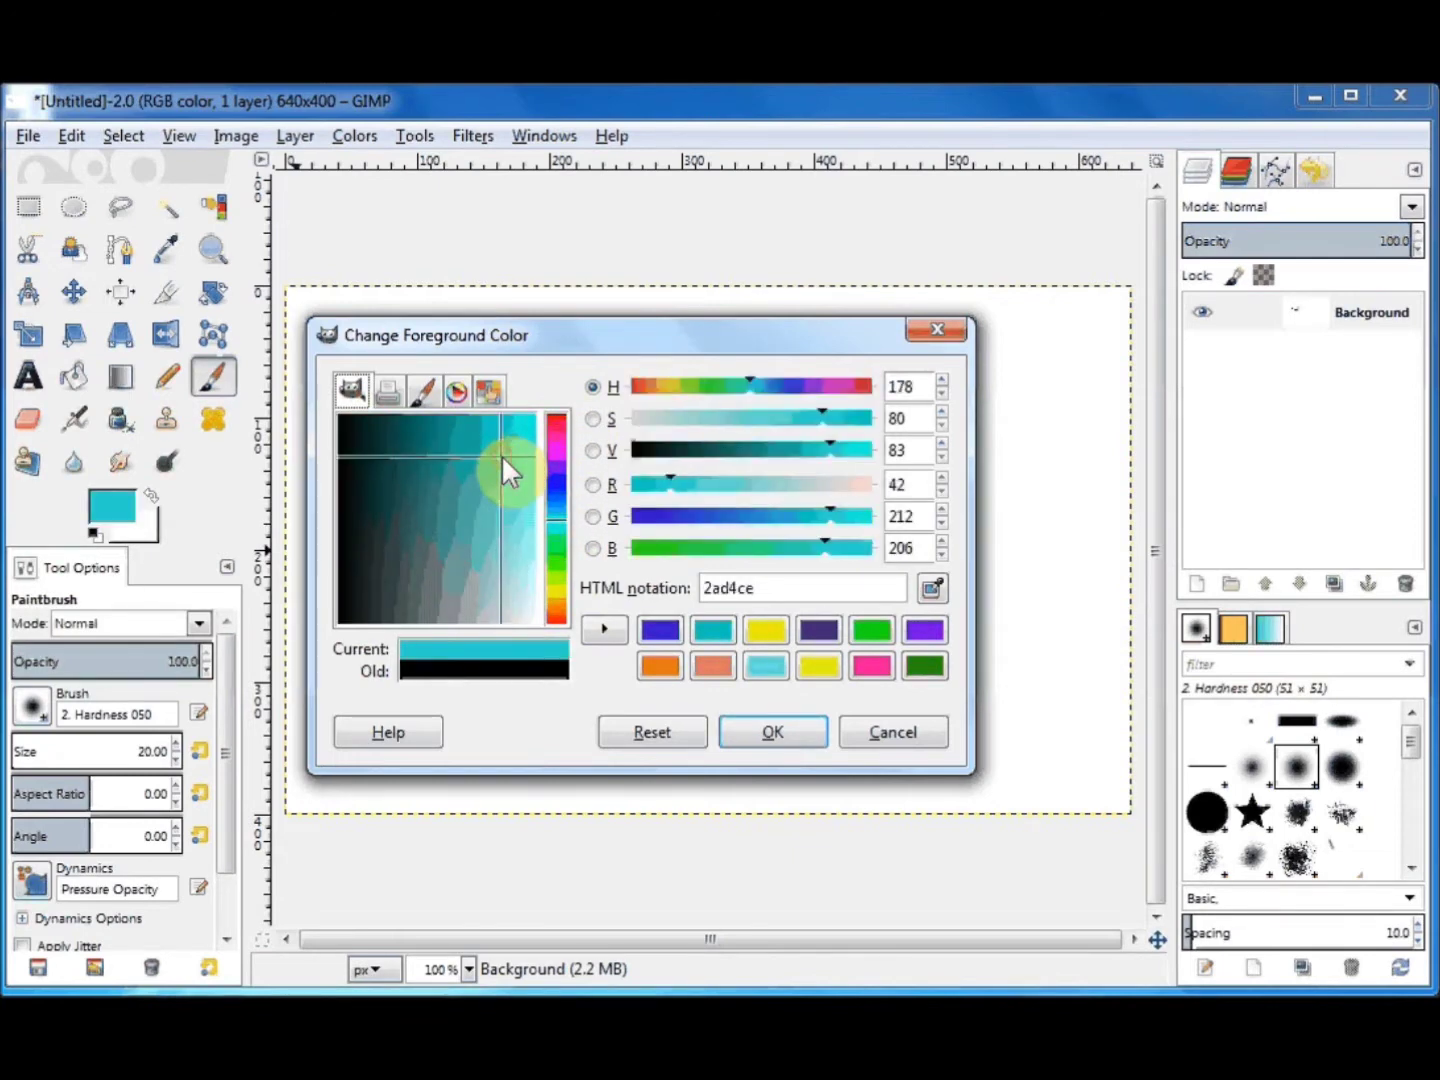
pyautogui.click(780, 740)
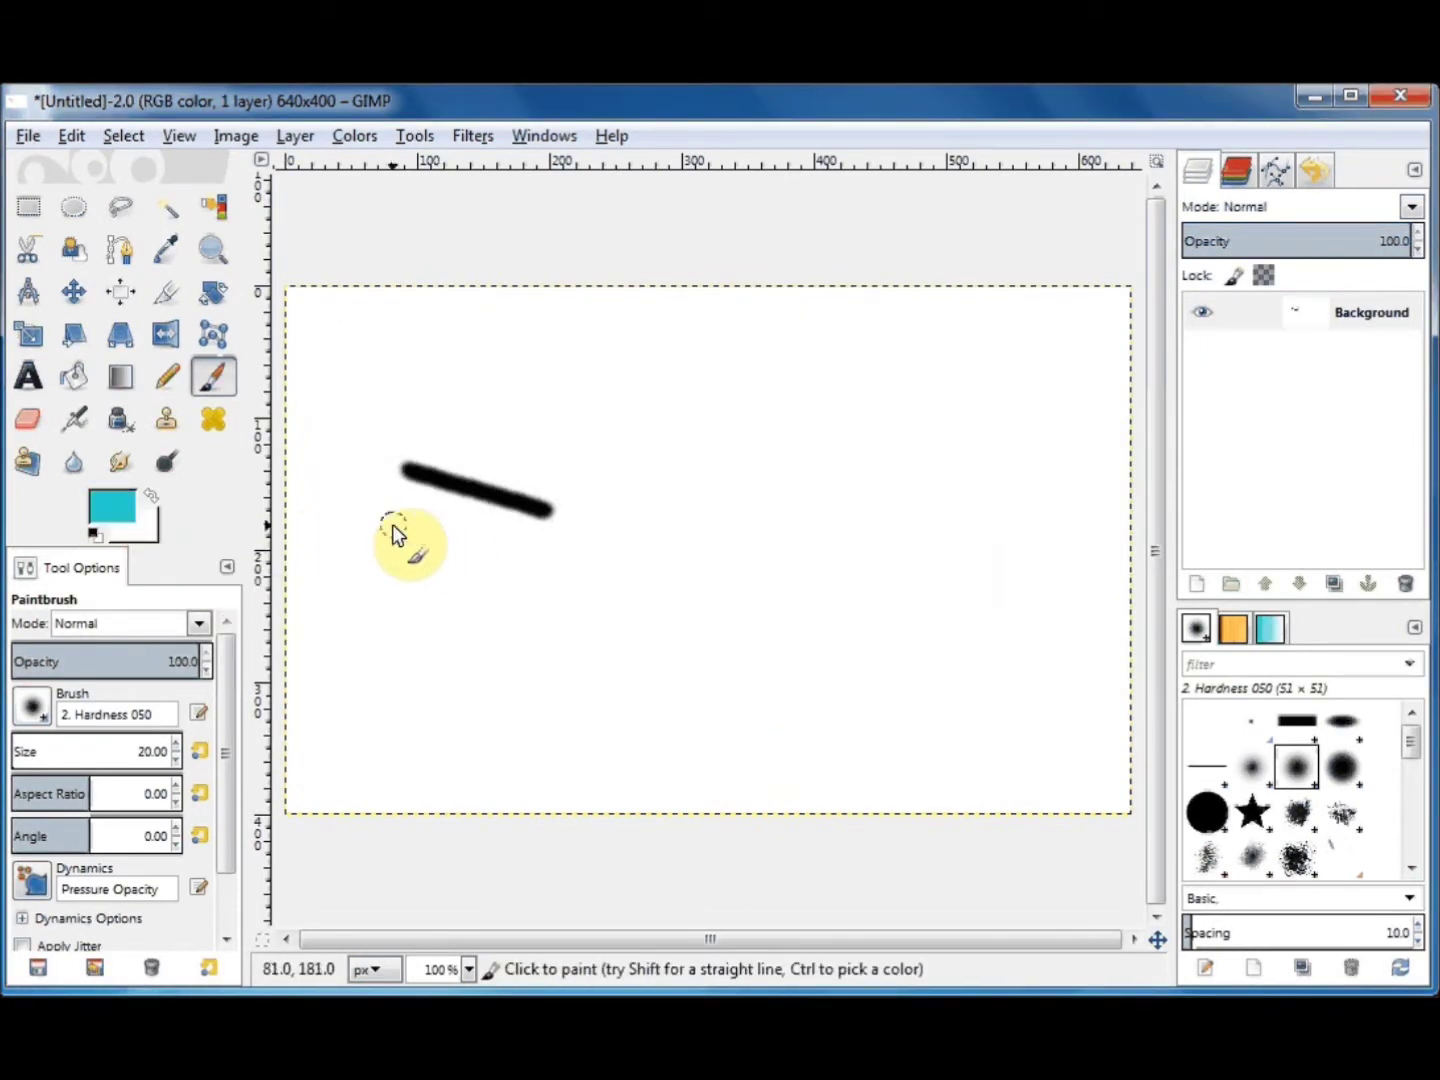
pyautogui.moveTo(391, 525)
pyautogui.mouseDown()
pyautogui.moveTo(488, 571)
pyautogui.moveTo(533, 572)
pyautogui.mouseUp()
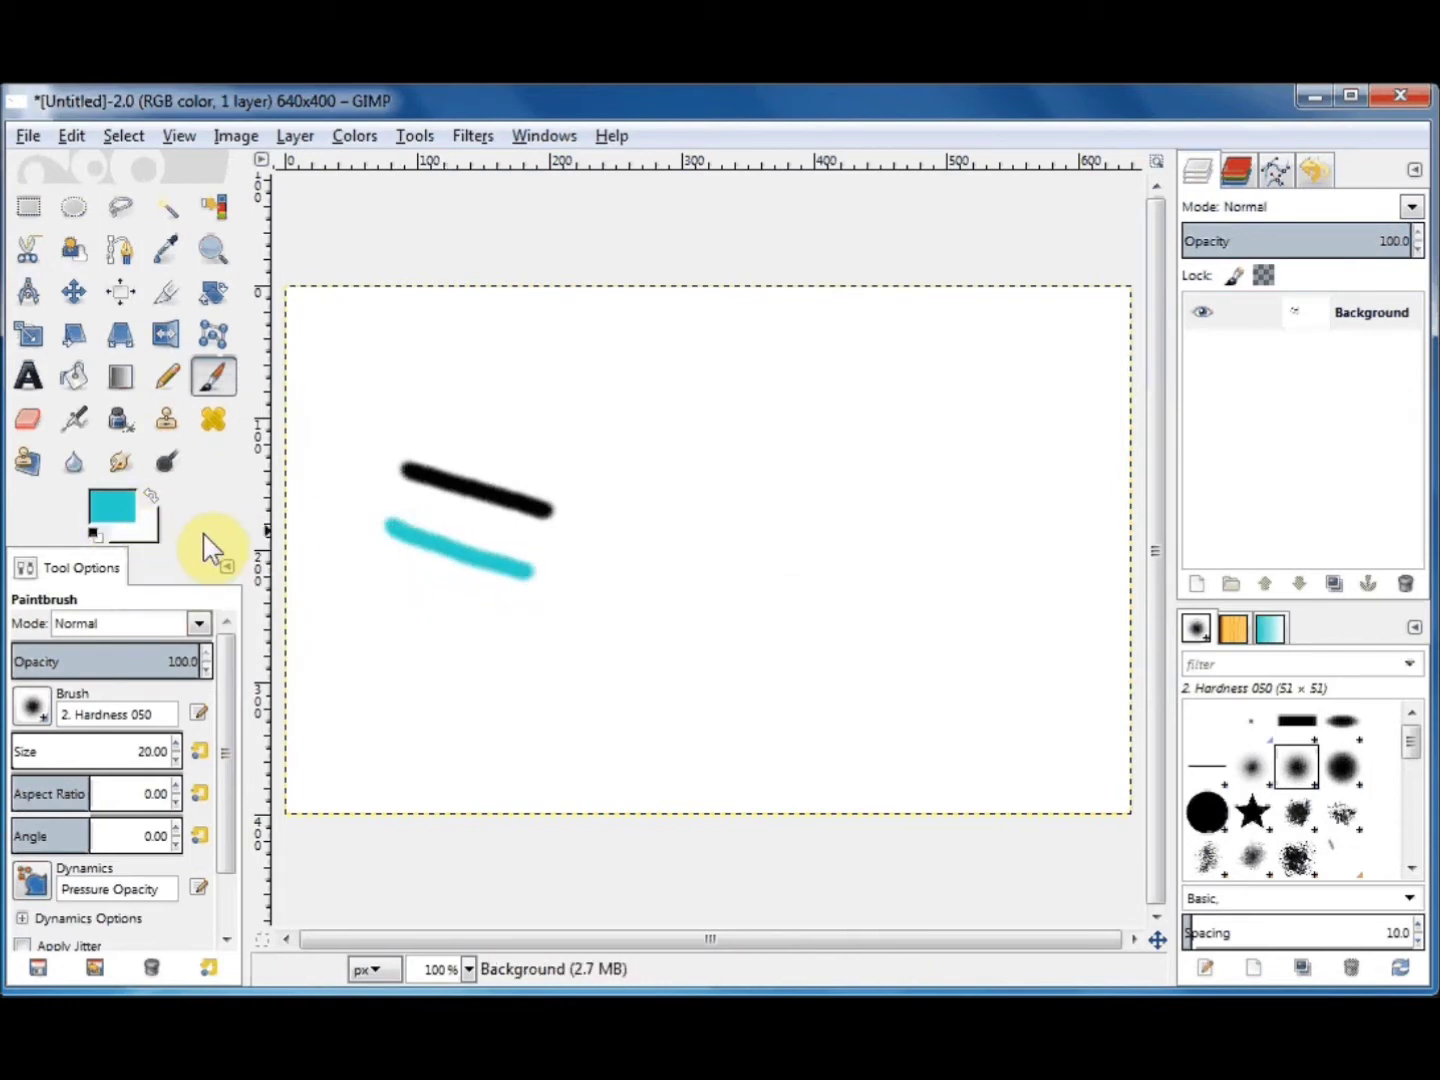
# - Set the background colour to magenta c10d8c
pyautogui.click(143, 532)
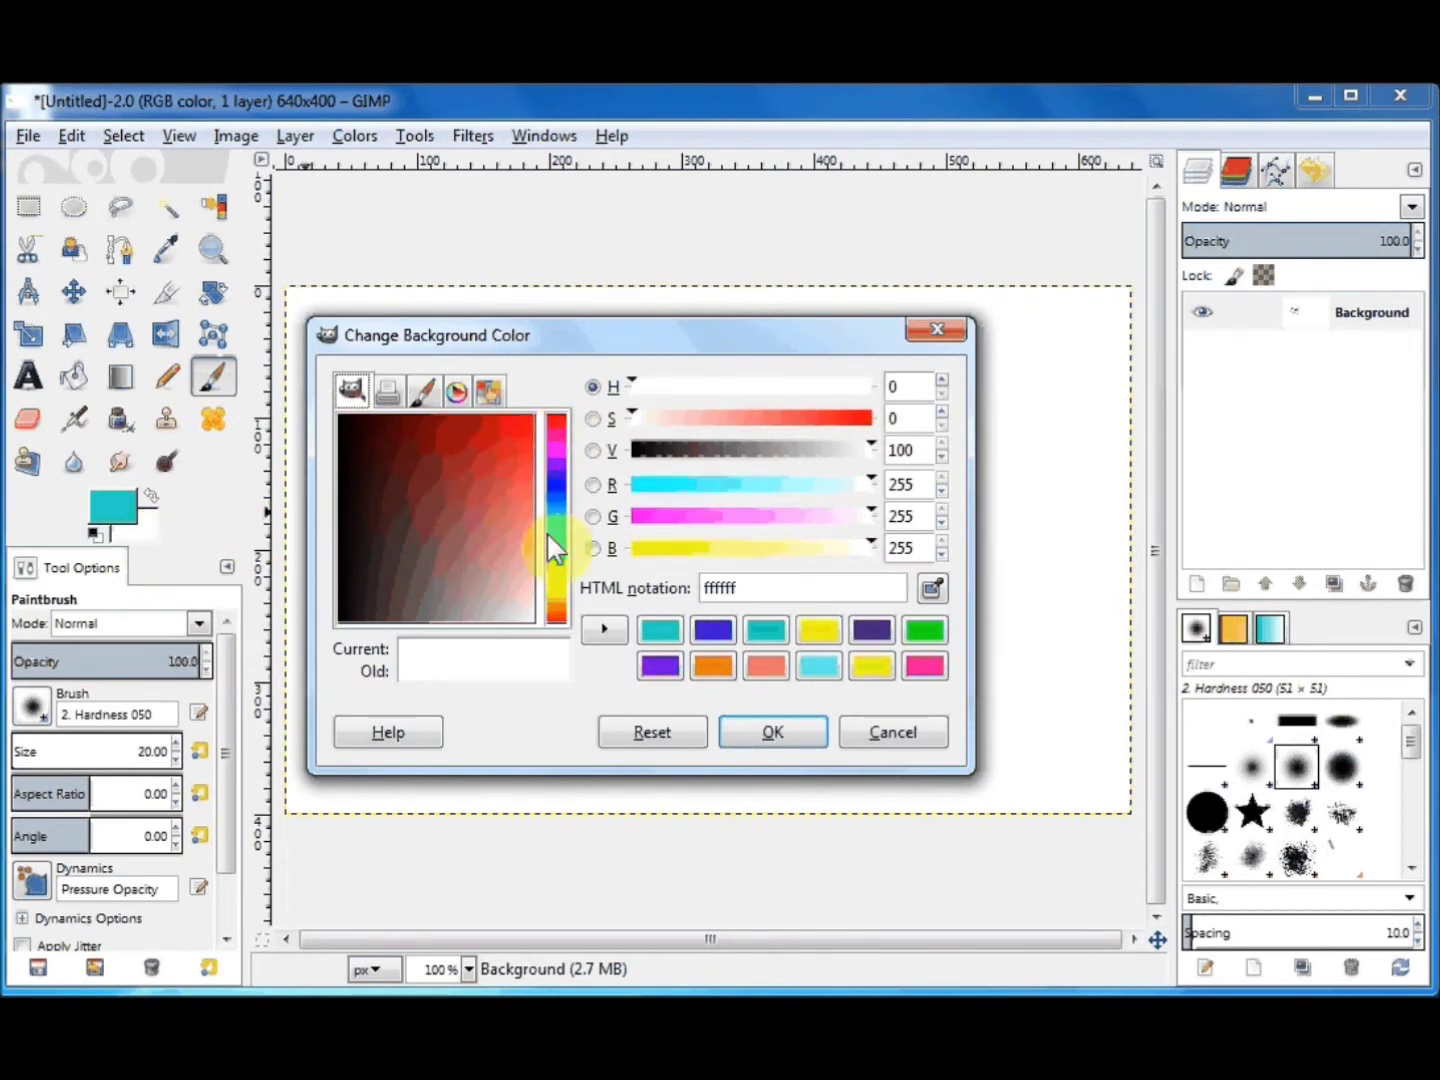
pyautogui.click(555, 436)
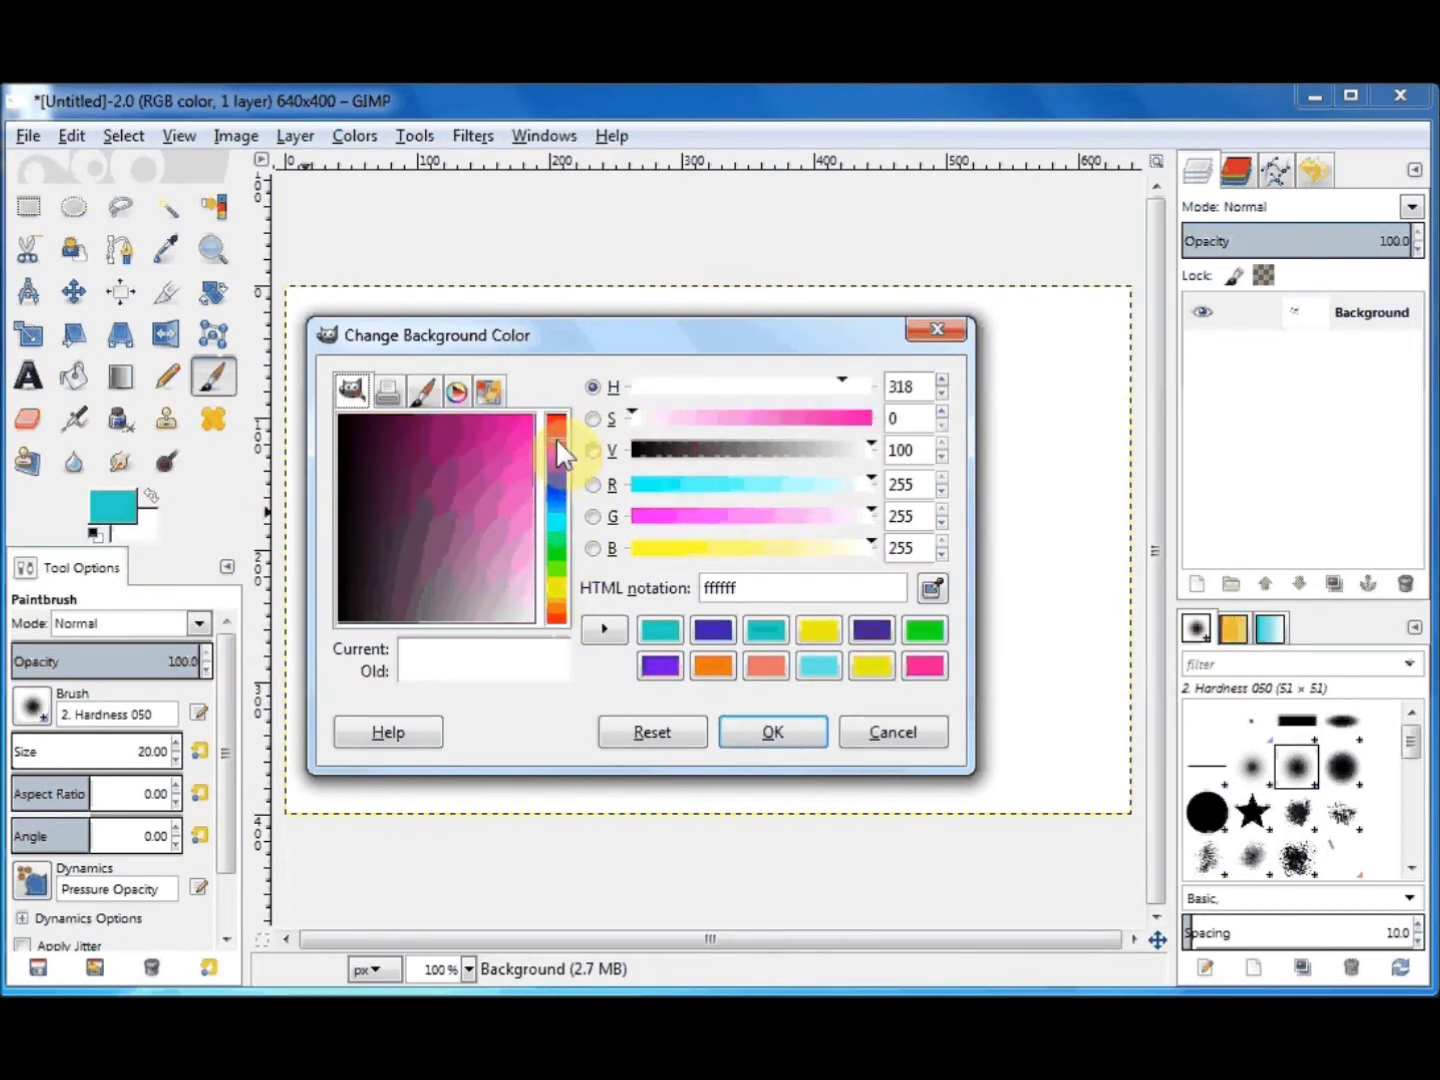
pyautogui.click(487, 427)
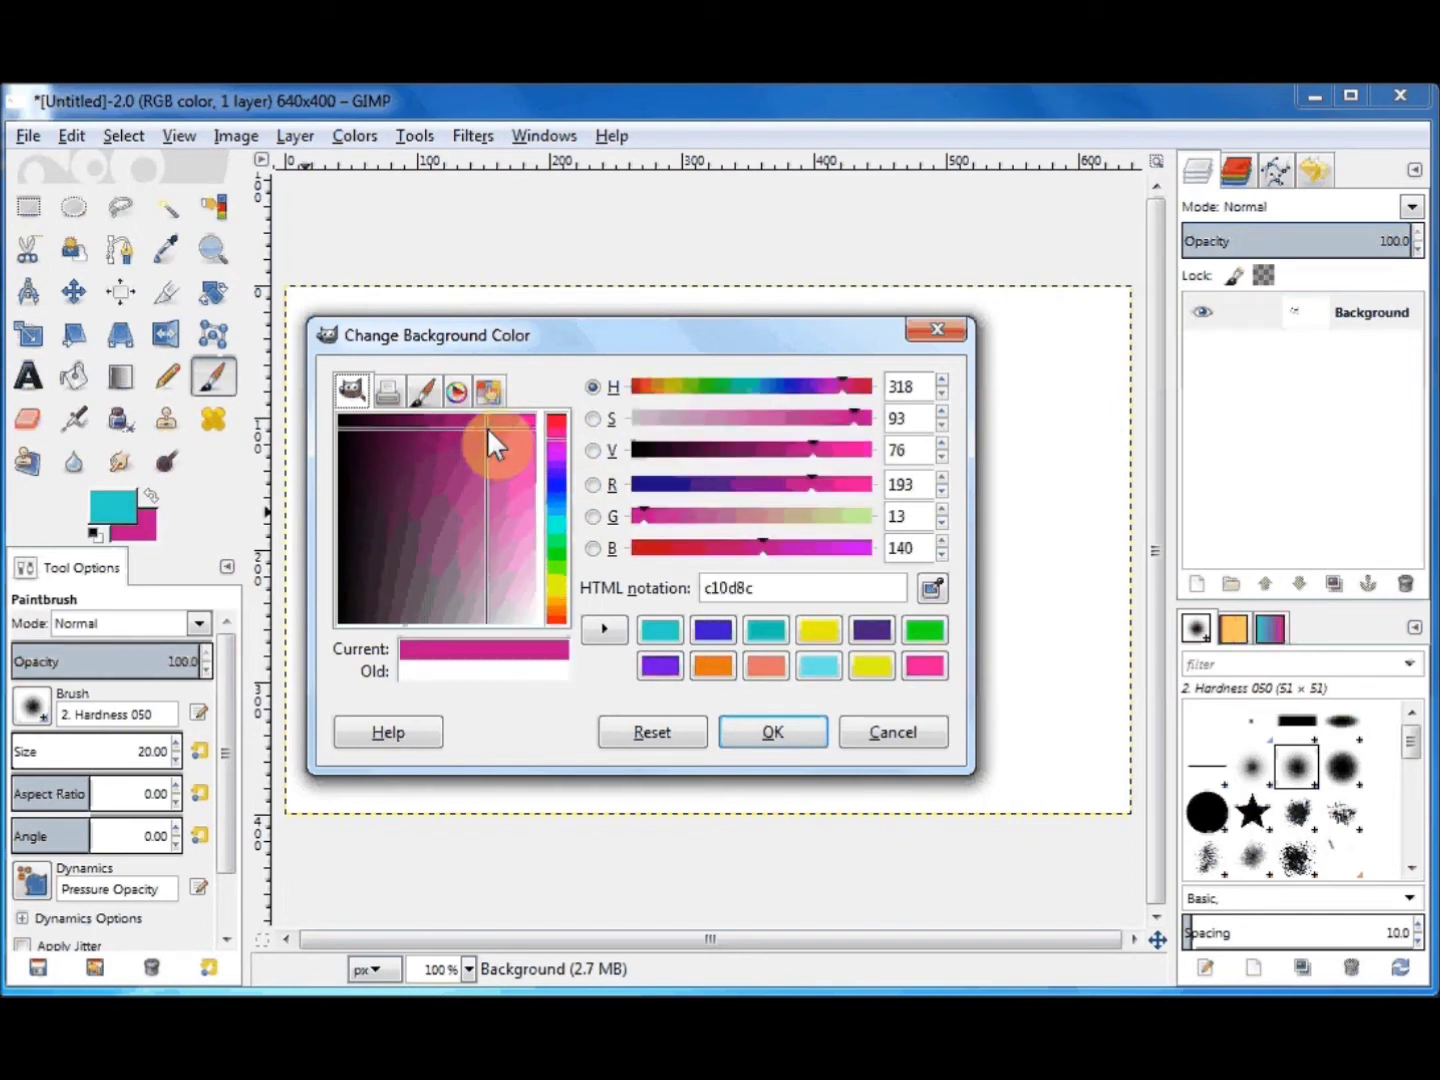
pyautogui.click(808, 728)
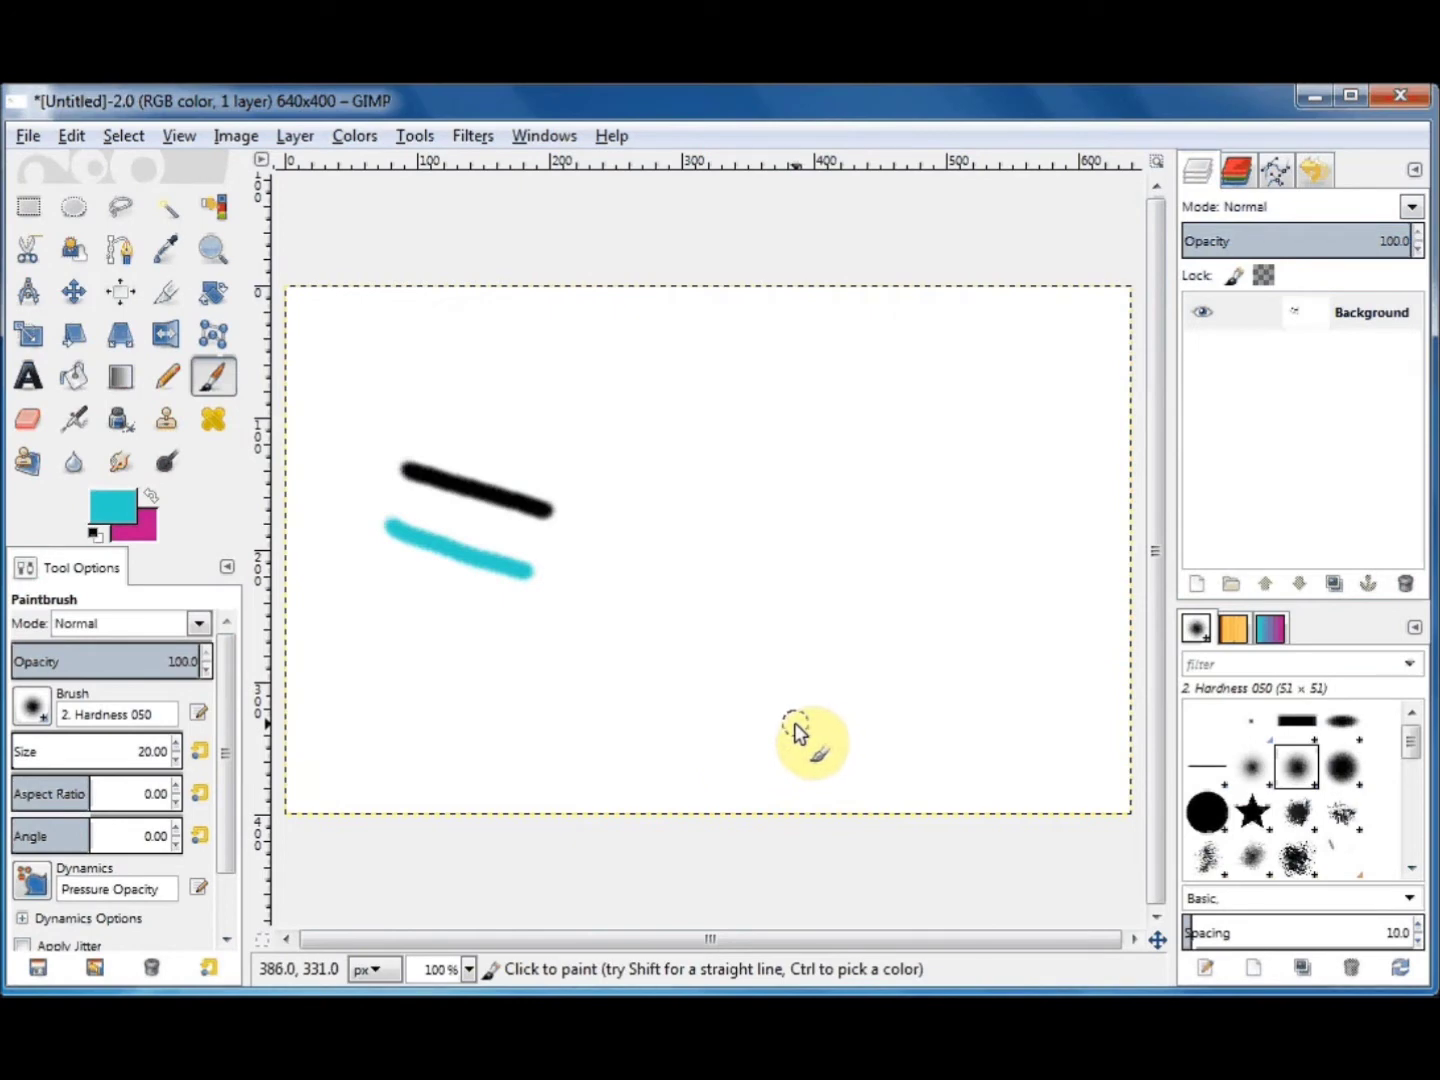
# - Paint a magenta stroke below the cyan one, reset colours, add a black stroke, and close the image
pyautogui.click(153, 498)
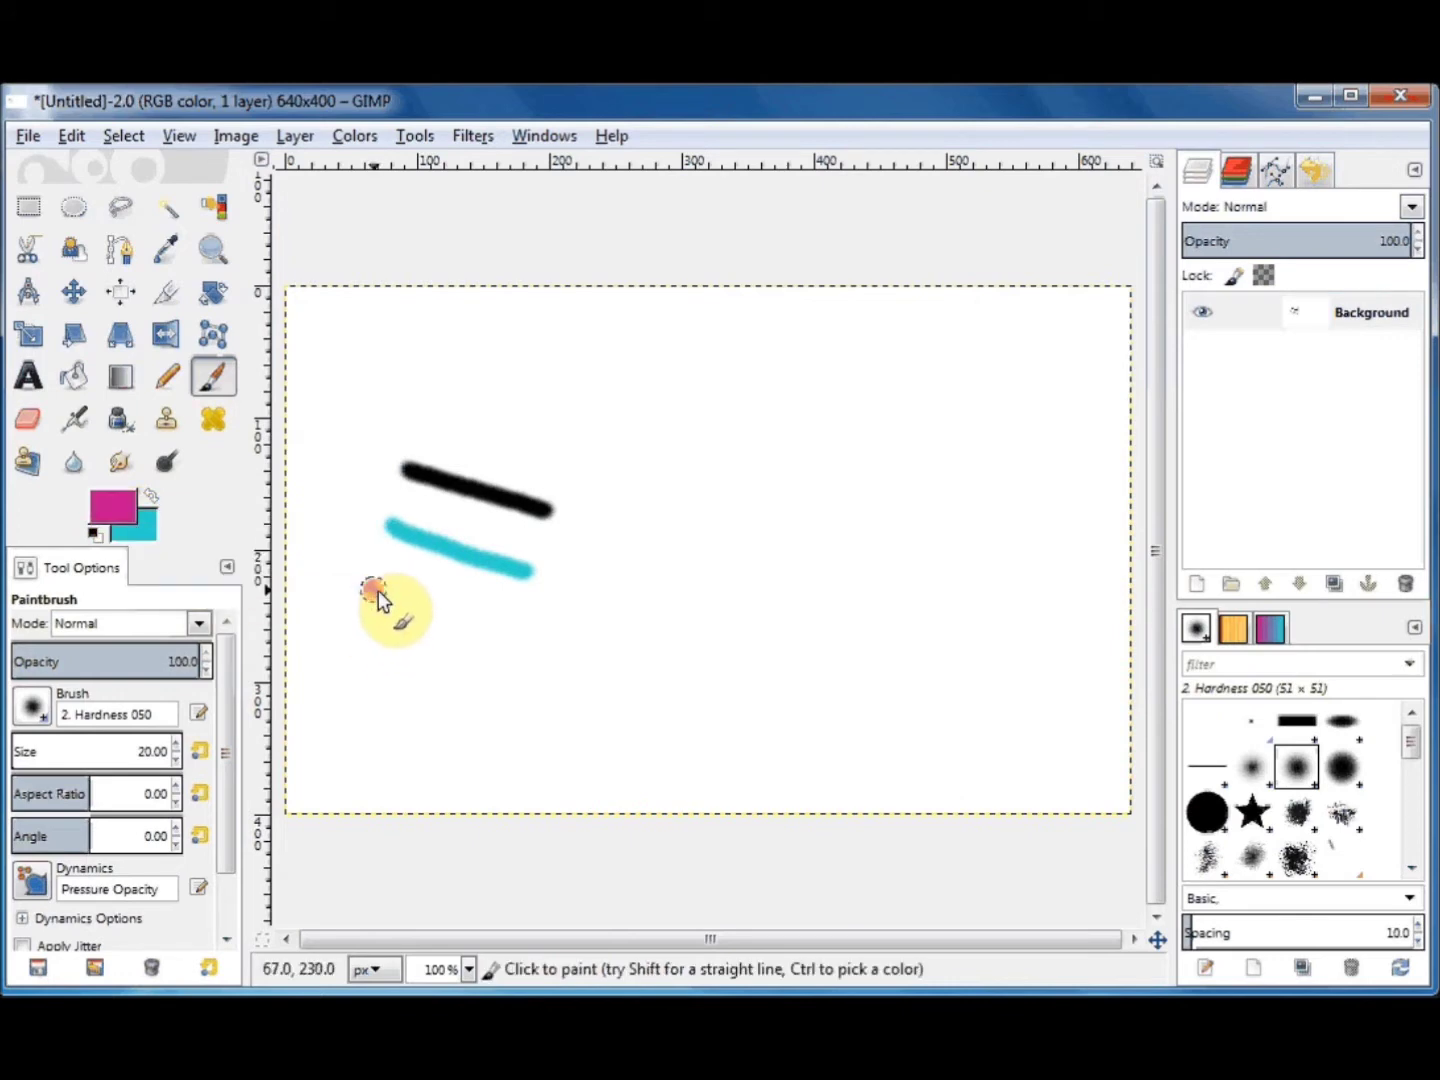
pyautogui.moveTo(378, 589); pyautogui.dragTo(506, 634)
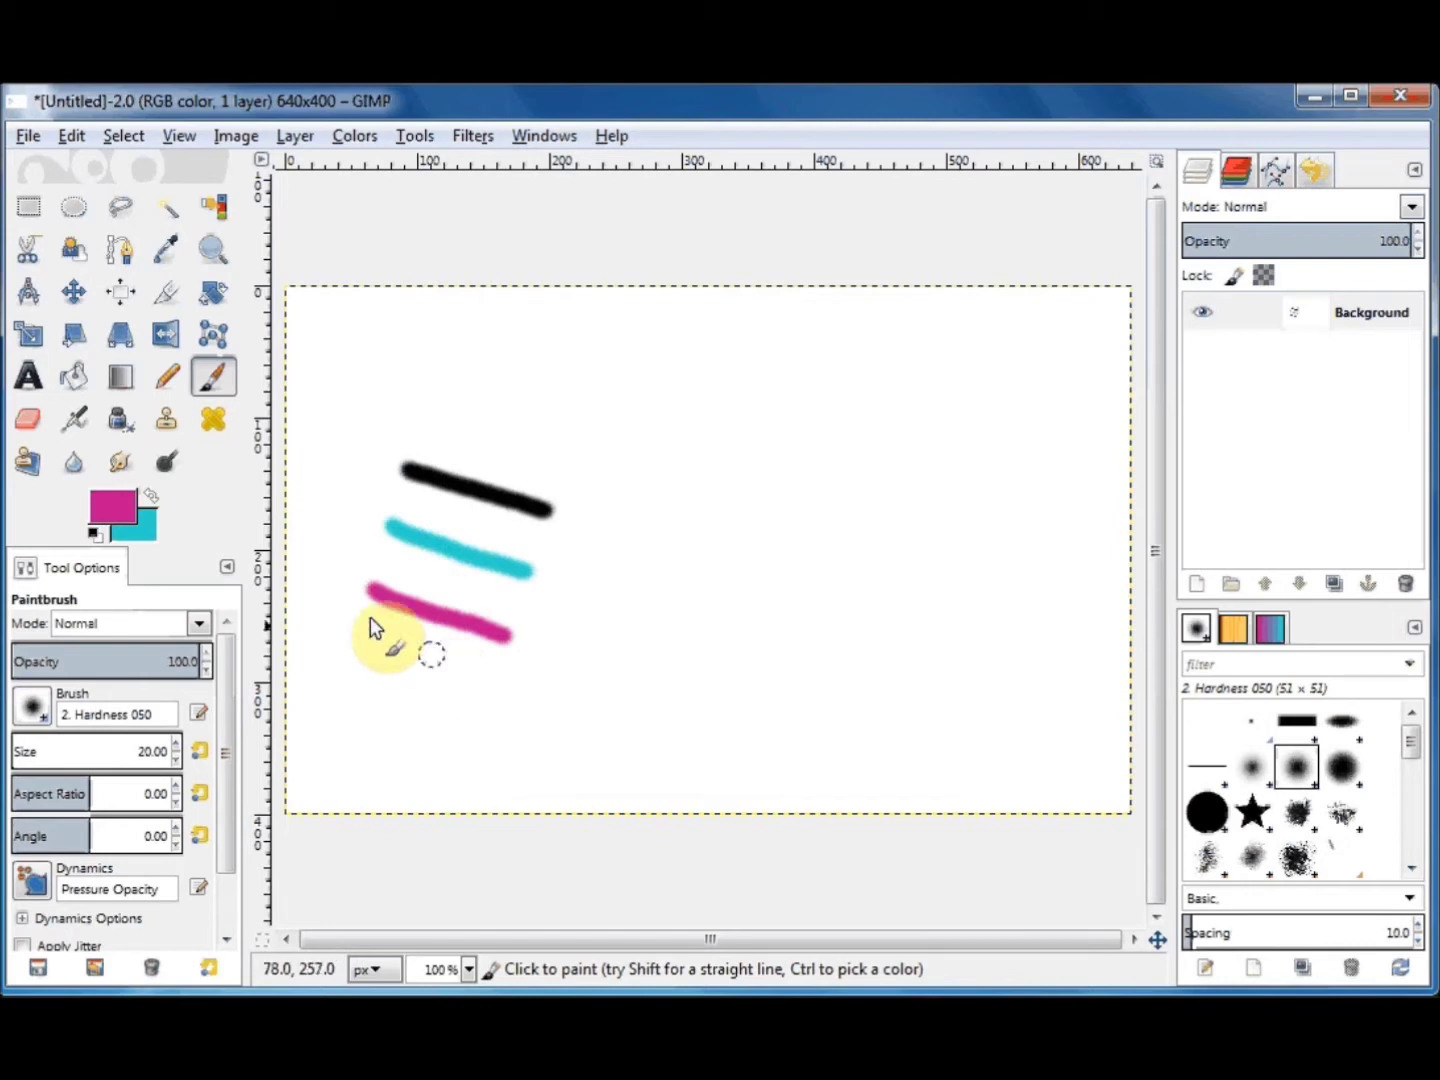
pyautogui.click(96, 536)
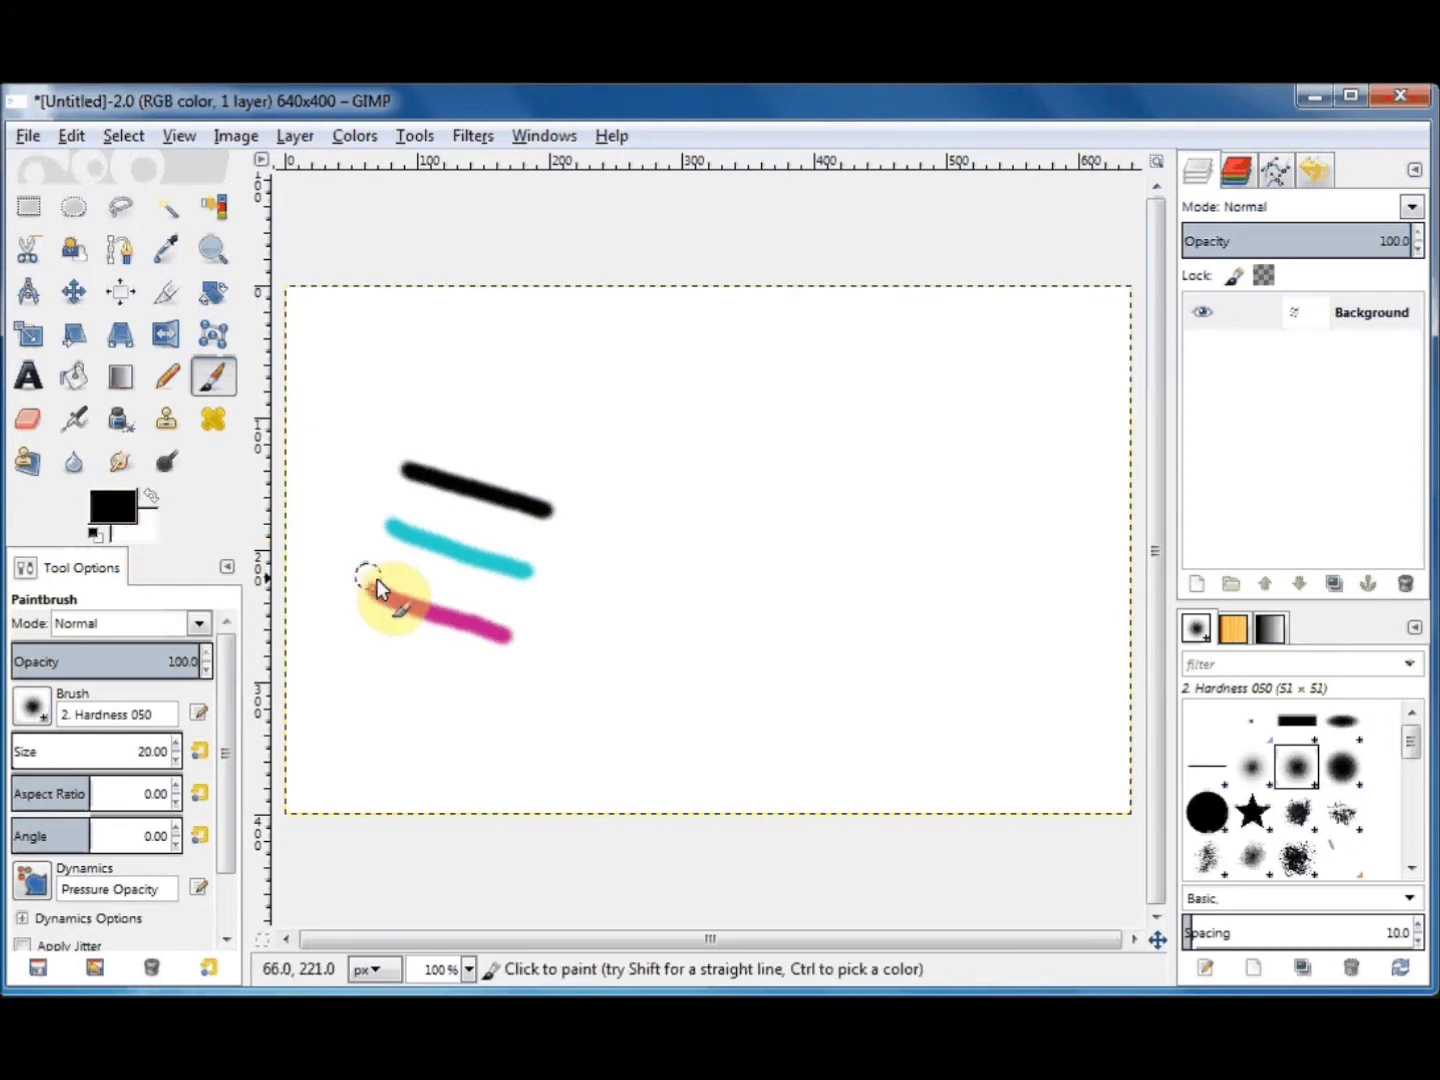
pyautogui.moveTo(543, 630); pyautogui.dragTo(683, 659)
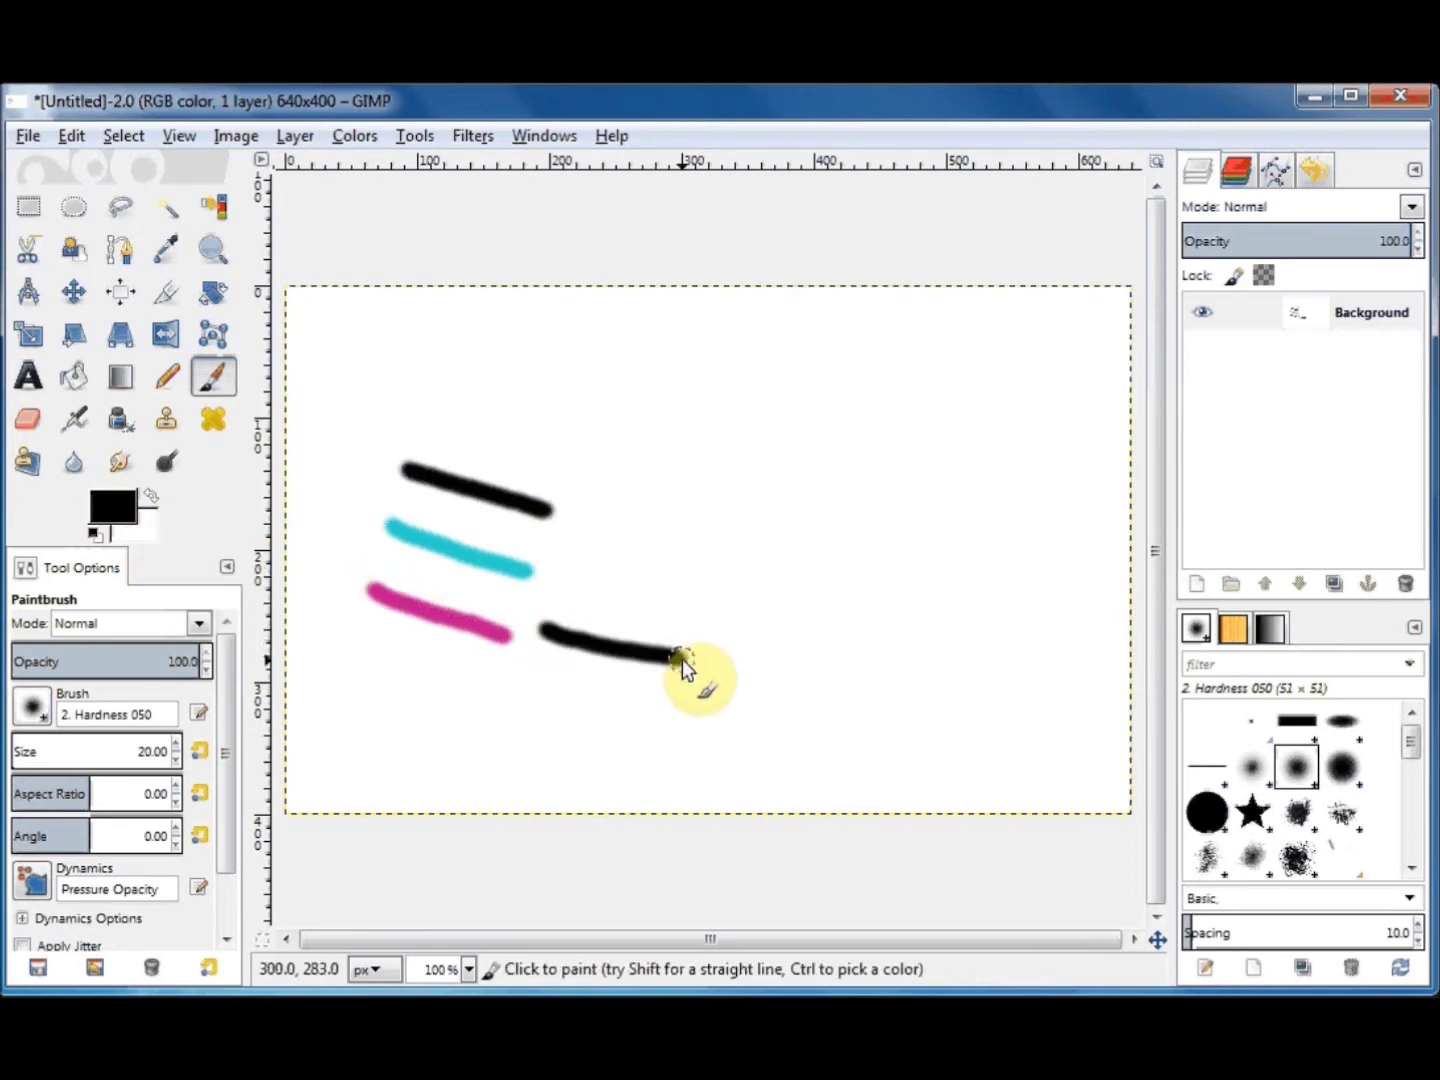
pyautogui.click(1399, 95)
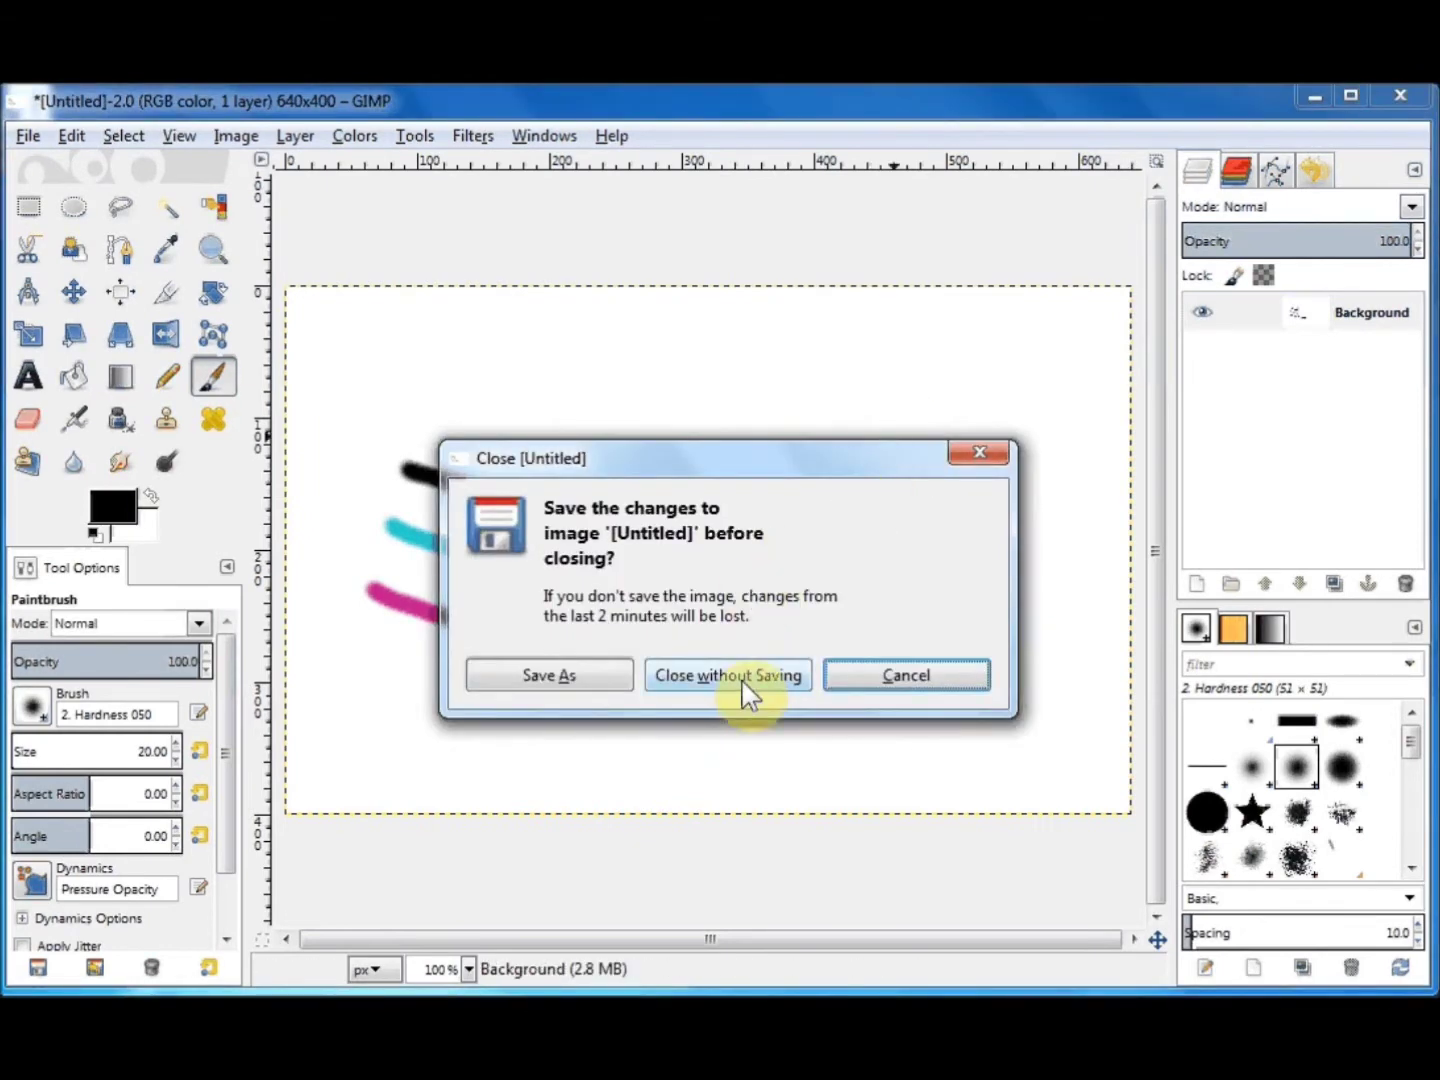
# - Discard the painting without saving and create a new blank 640×400 image
pyautogui.click(742, 684)
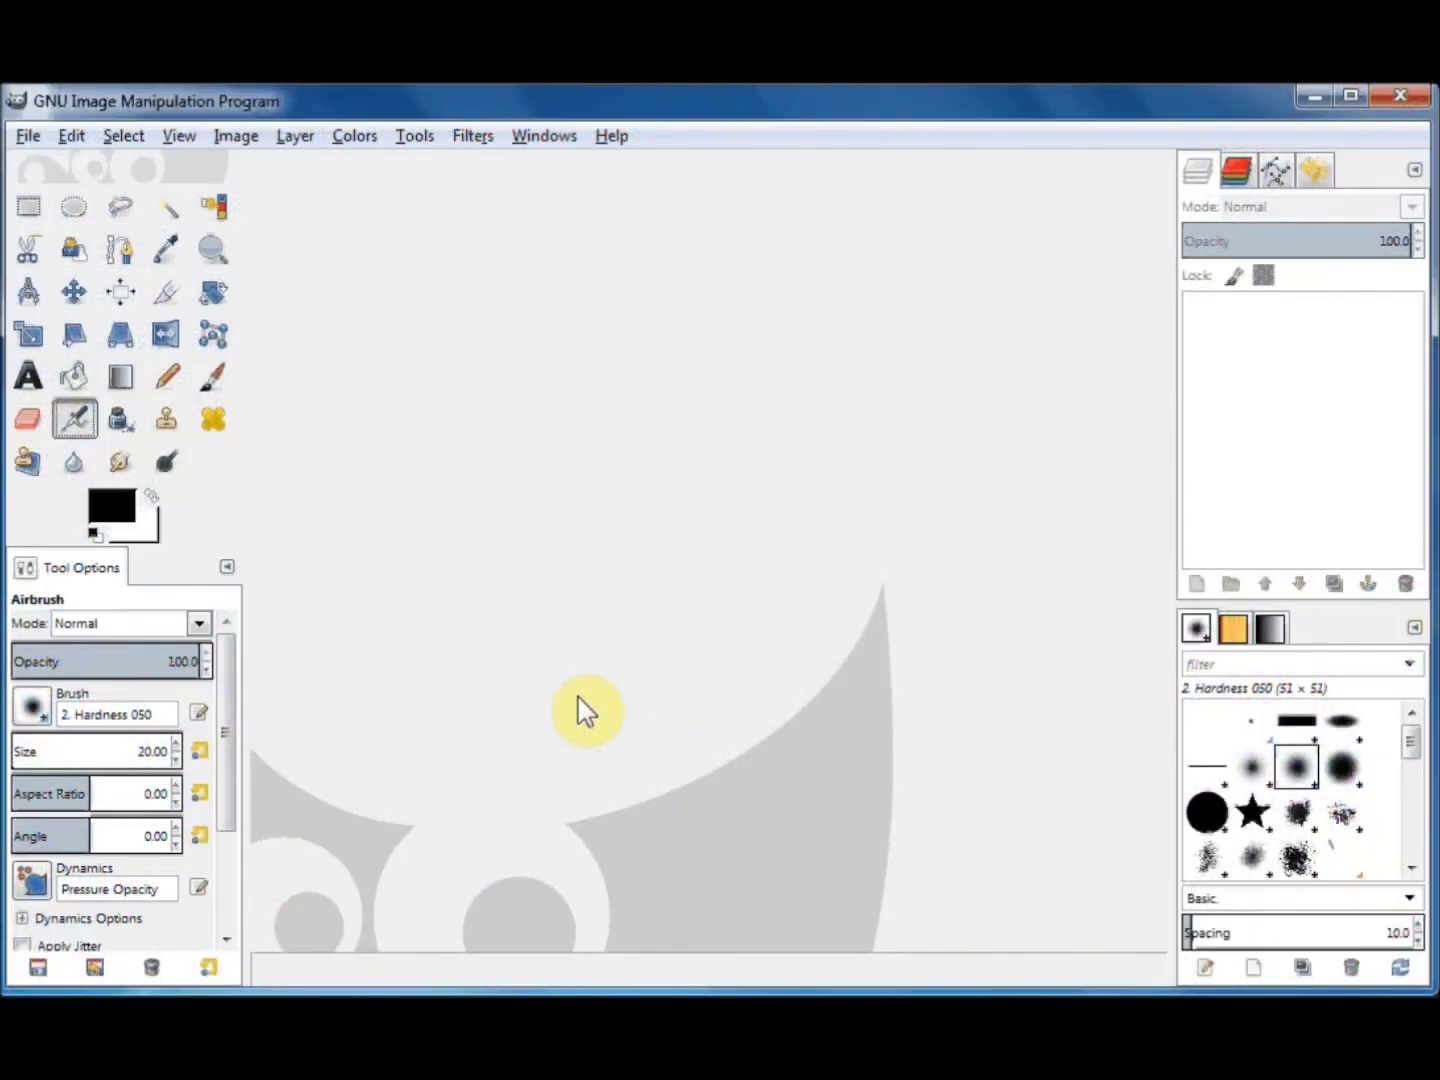
pyautogui.click(28, 139)
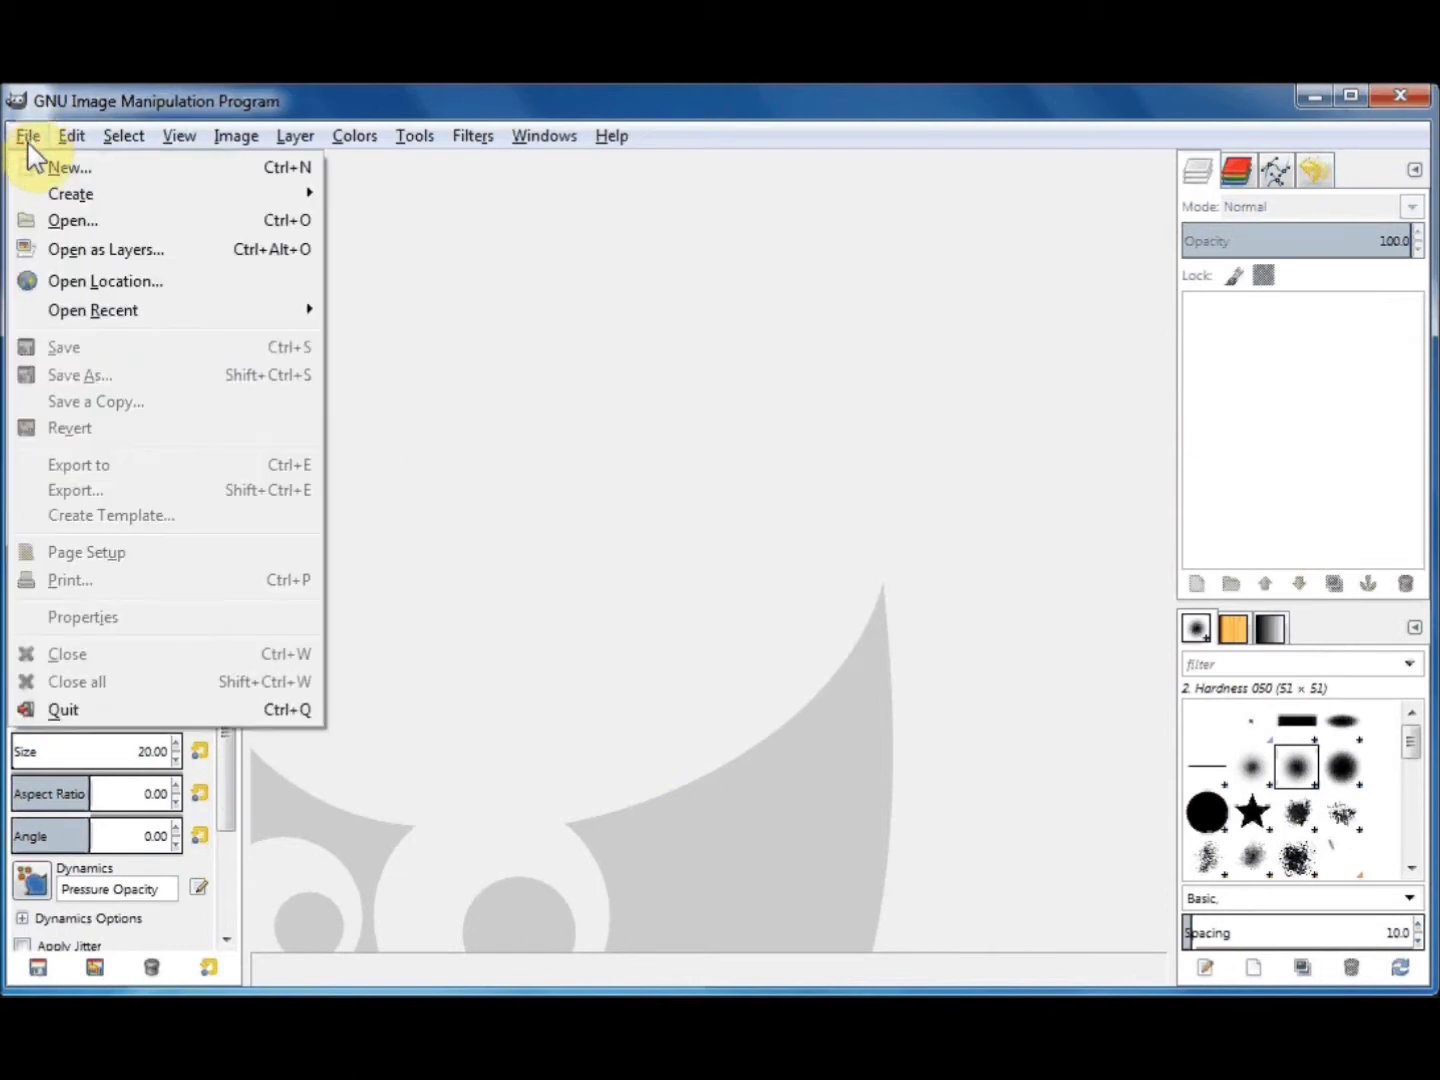
pyautogui.click(44, 165)
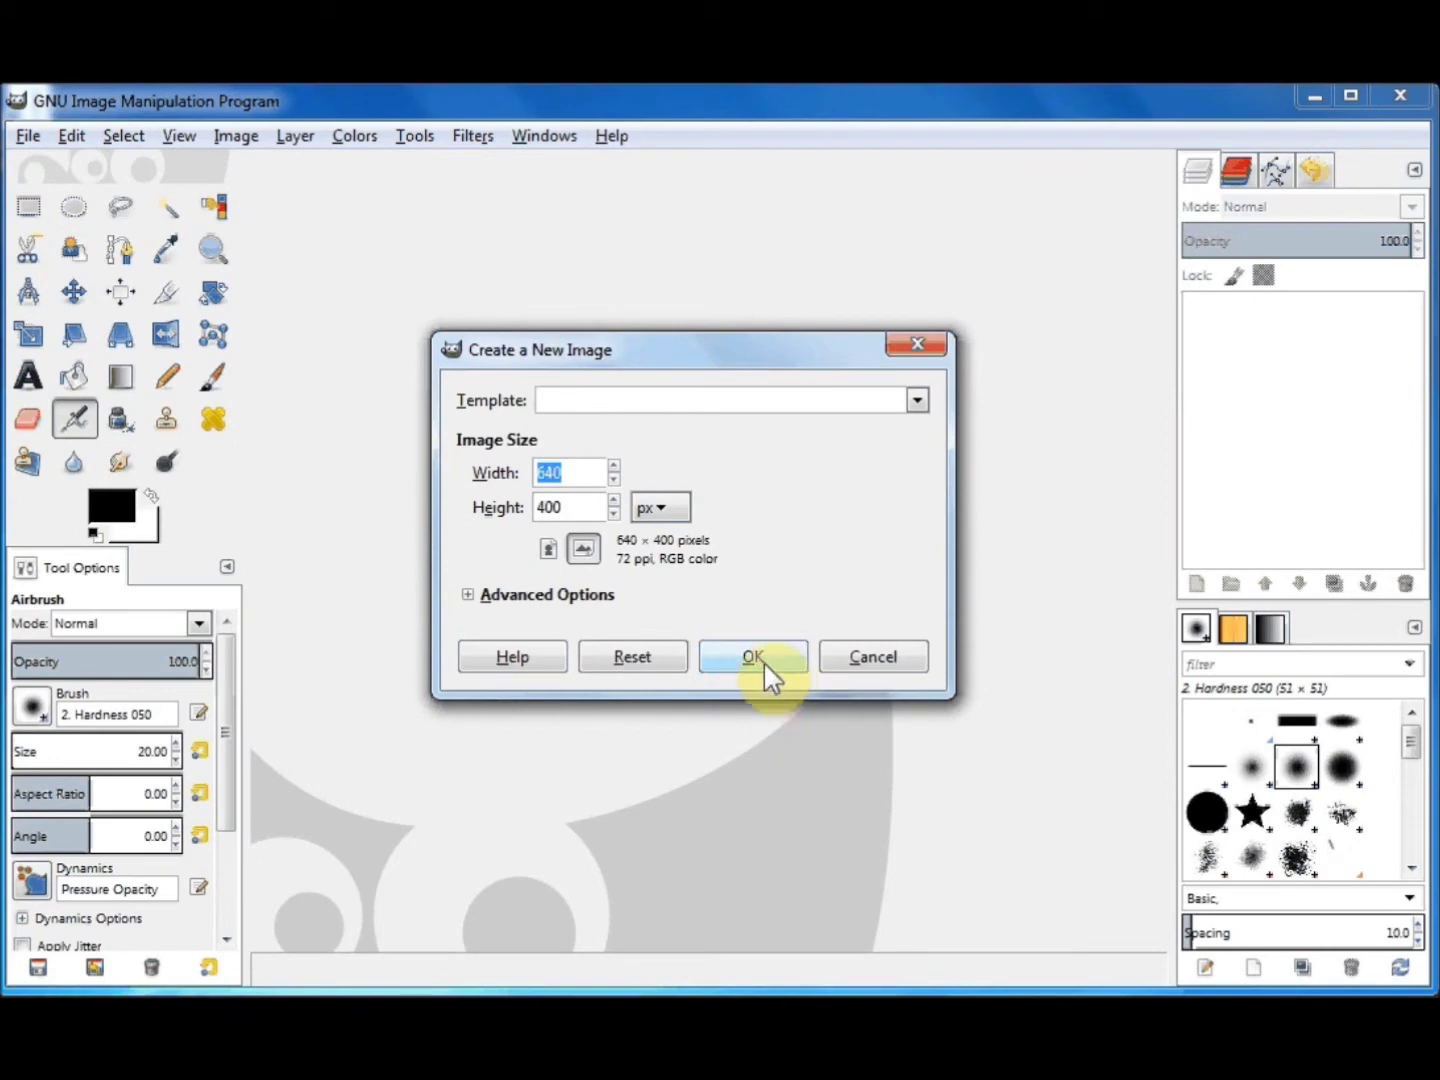
pyautogui.click(755, 661)
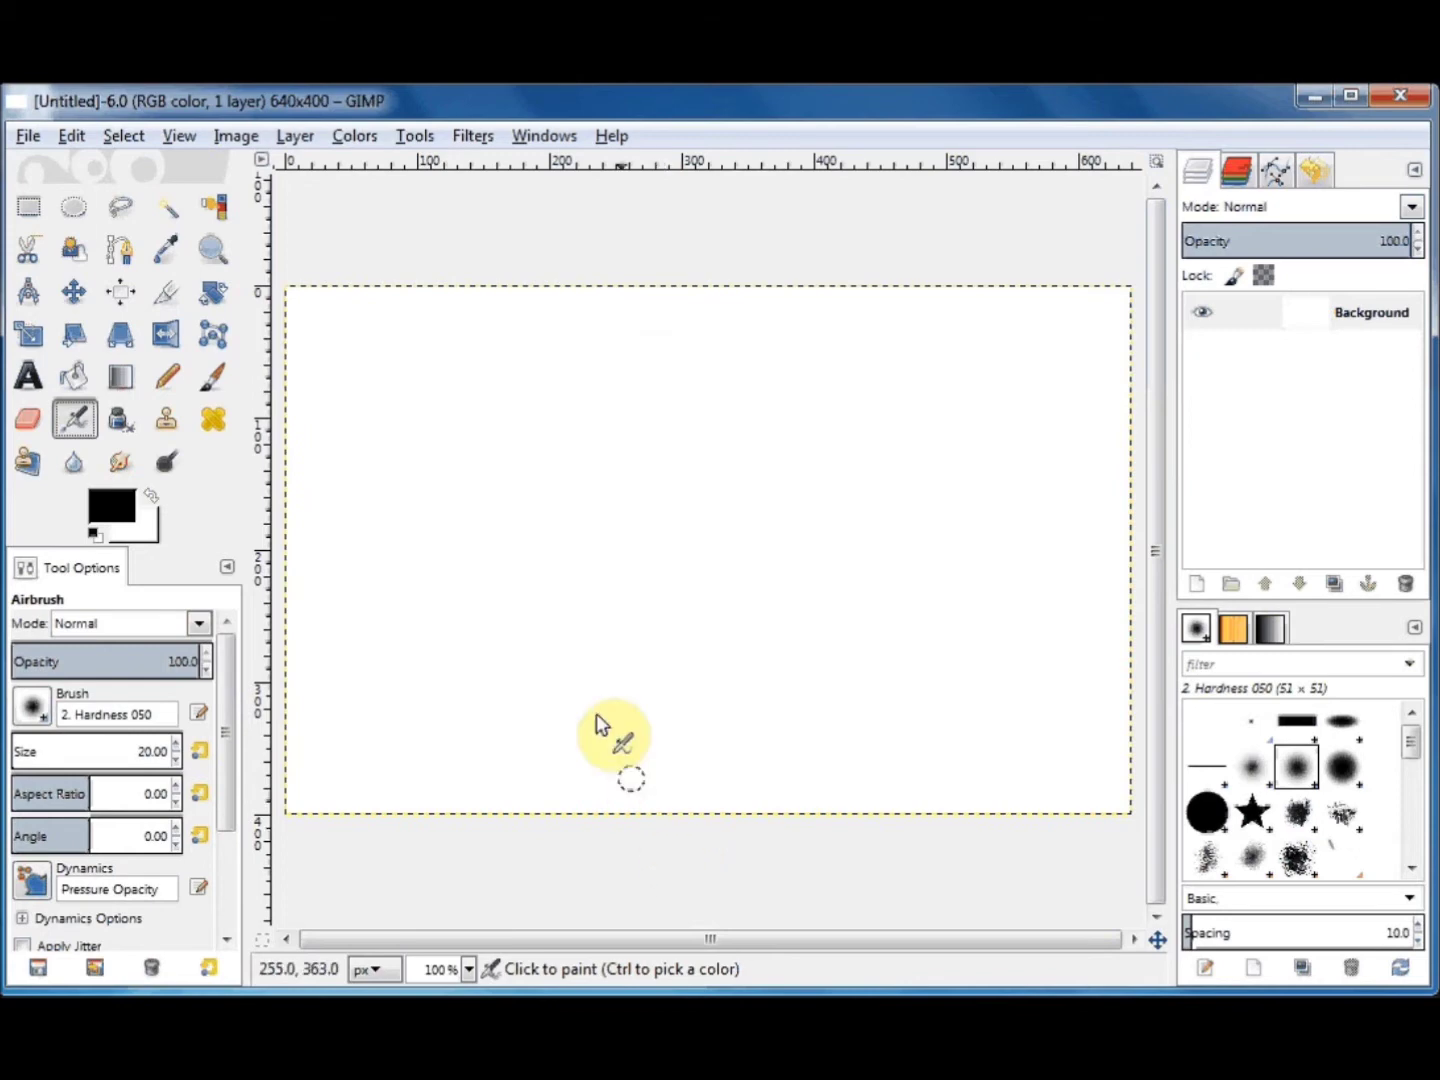
# - Select Bucket Fill and set its Affected Area to Fill whole selection
pyautogui.click(82, 383)
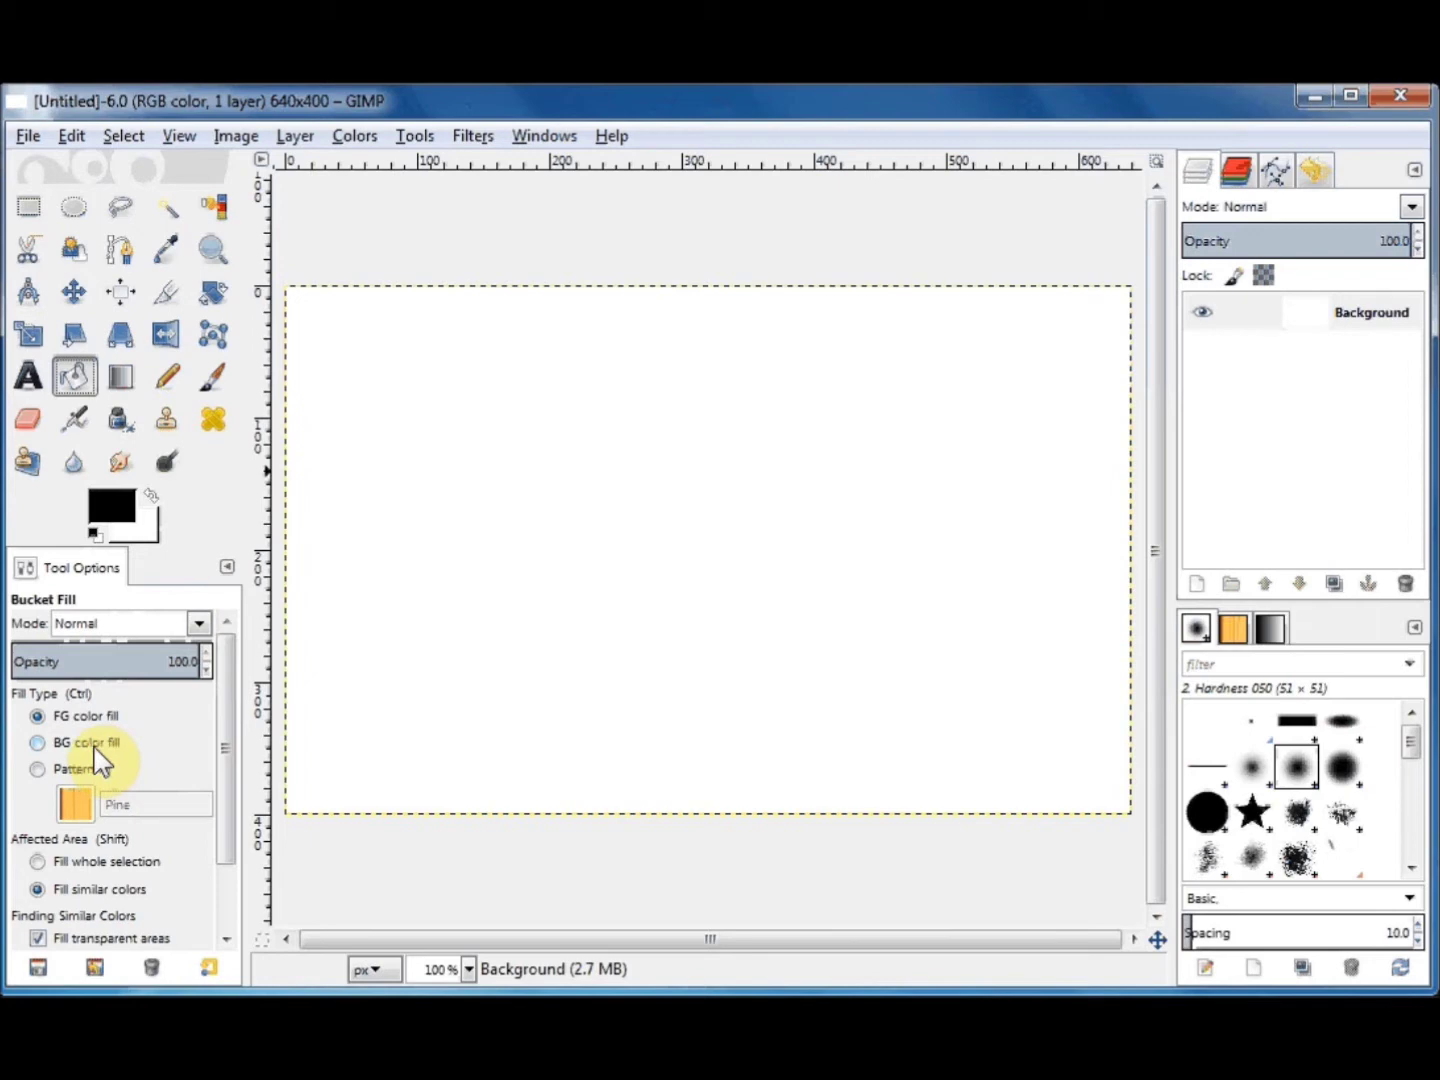
pyautogui.click(112, 860)
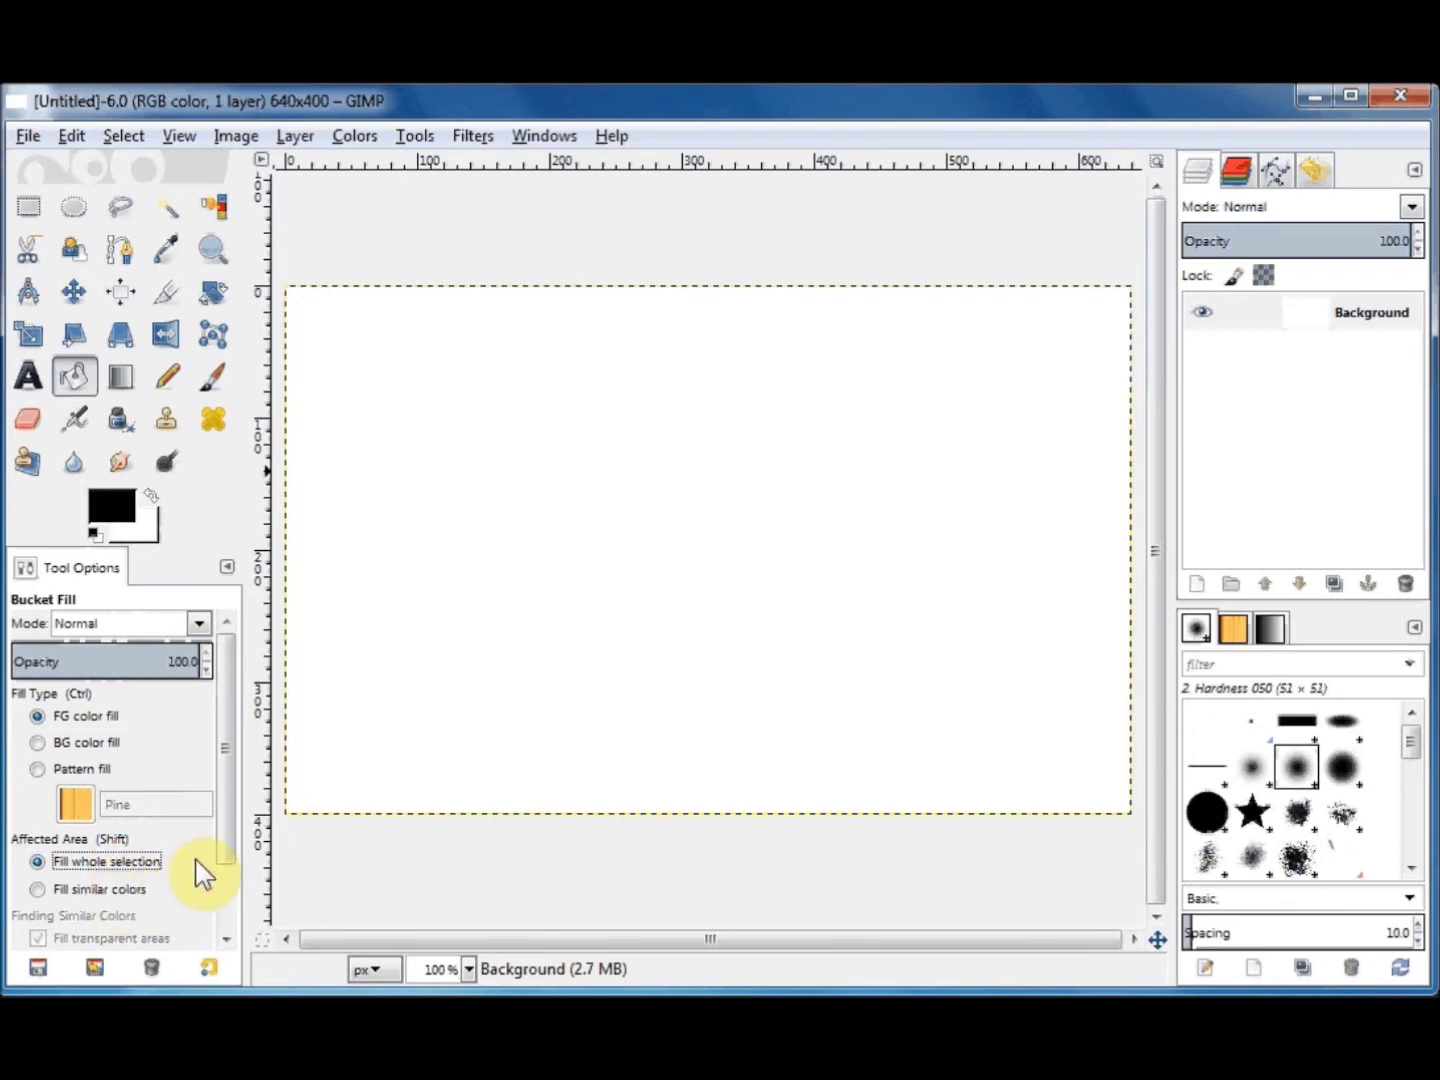
pyautogui.moveTo(223, 848)
pyautogui.mouseDown()
pyautogui.moveTo(228, 905)
pyautogui.moveTo(226, 823)
pyautogui.mouseUp()
pyautogui.scroll(-3, 167, 840)
pyautogui.scroll(3, 166, 841)
pyautogui.scroll(-3, 166, 840)
pyautogui.scroll(3, 167, 840)
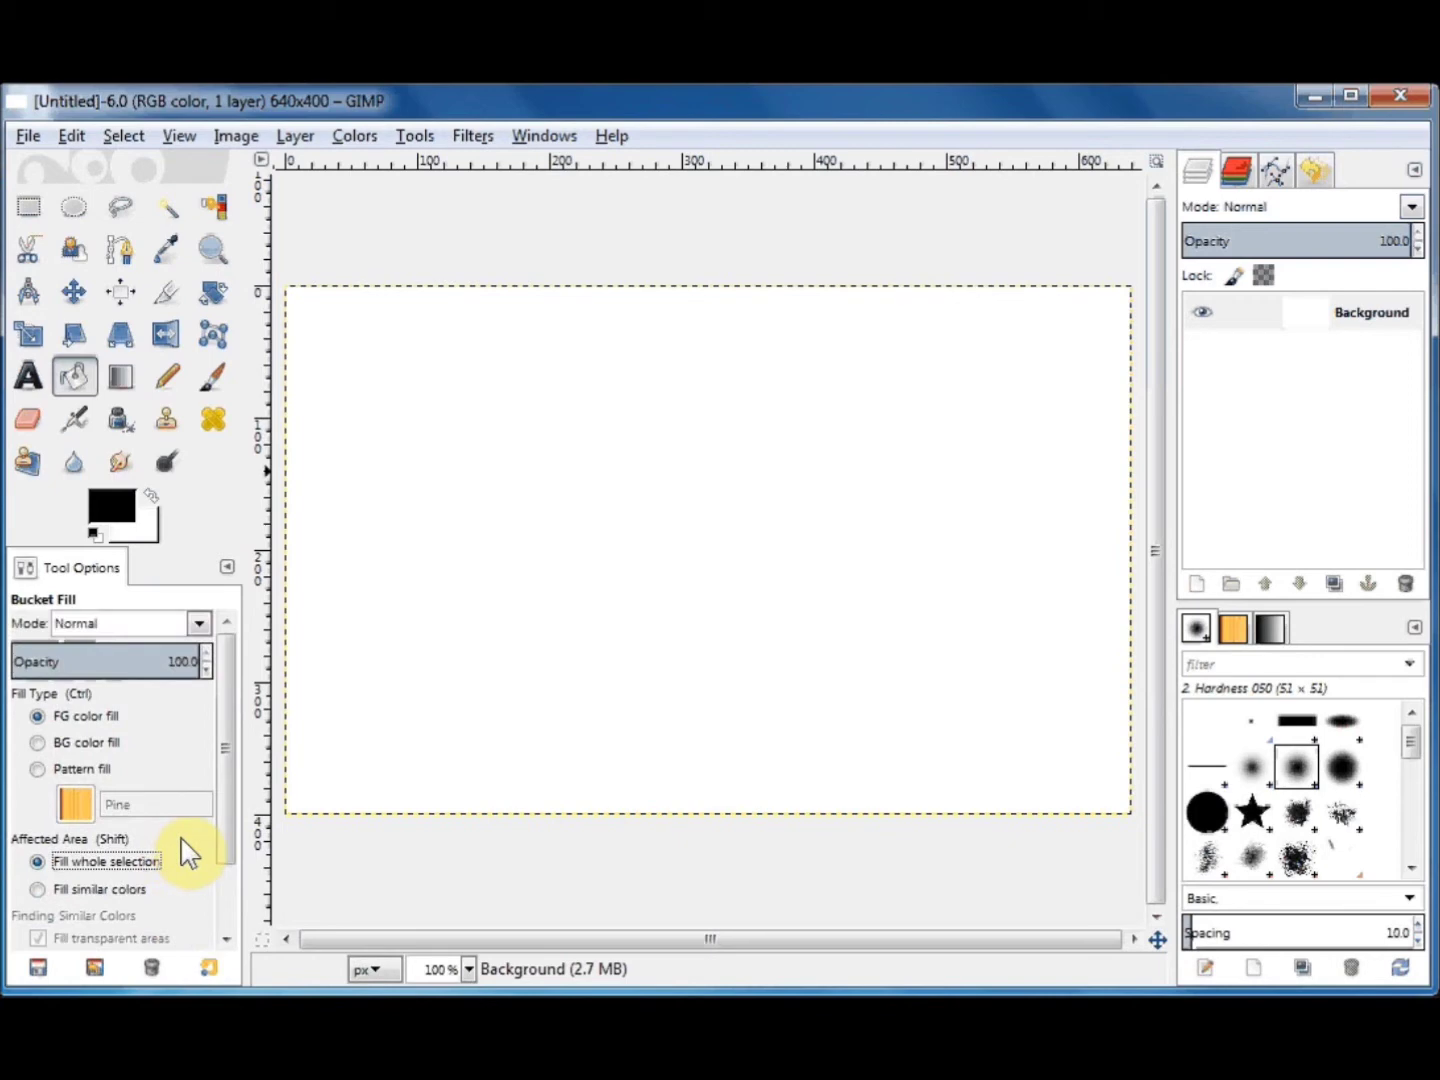
pyautogui.scroll(-2, 182, 841)
pyautogui.scroll(2, 183, 849)
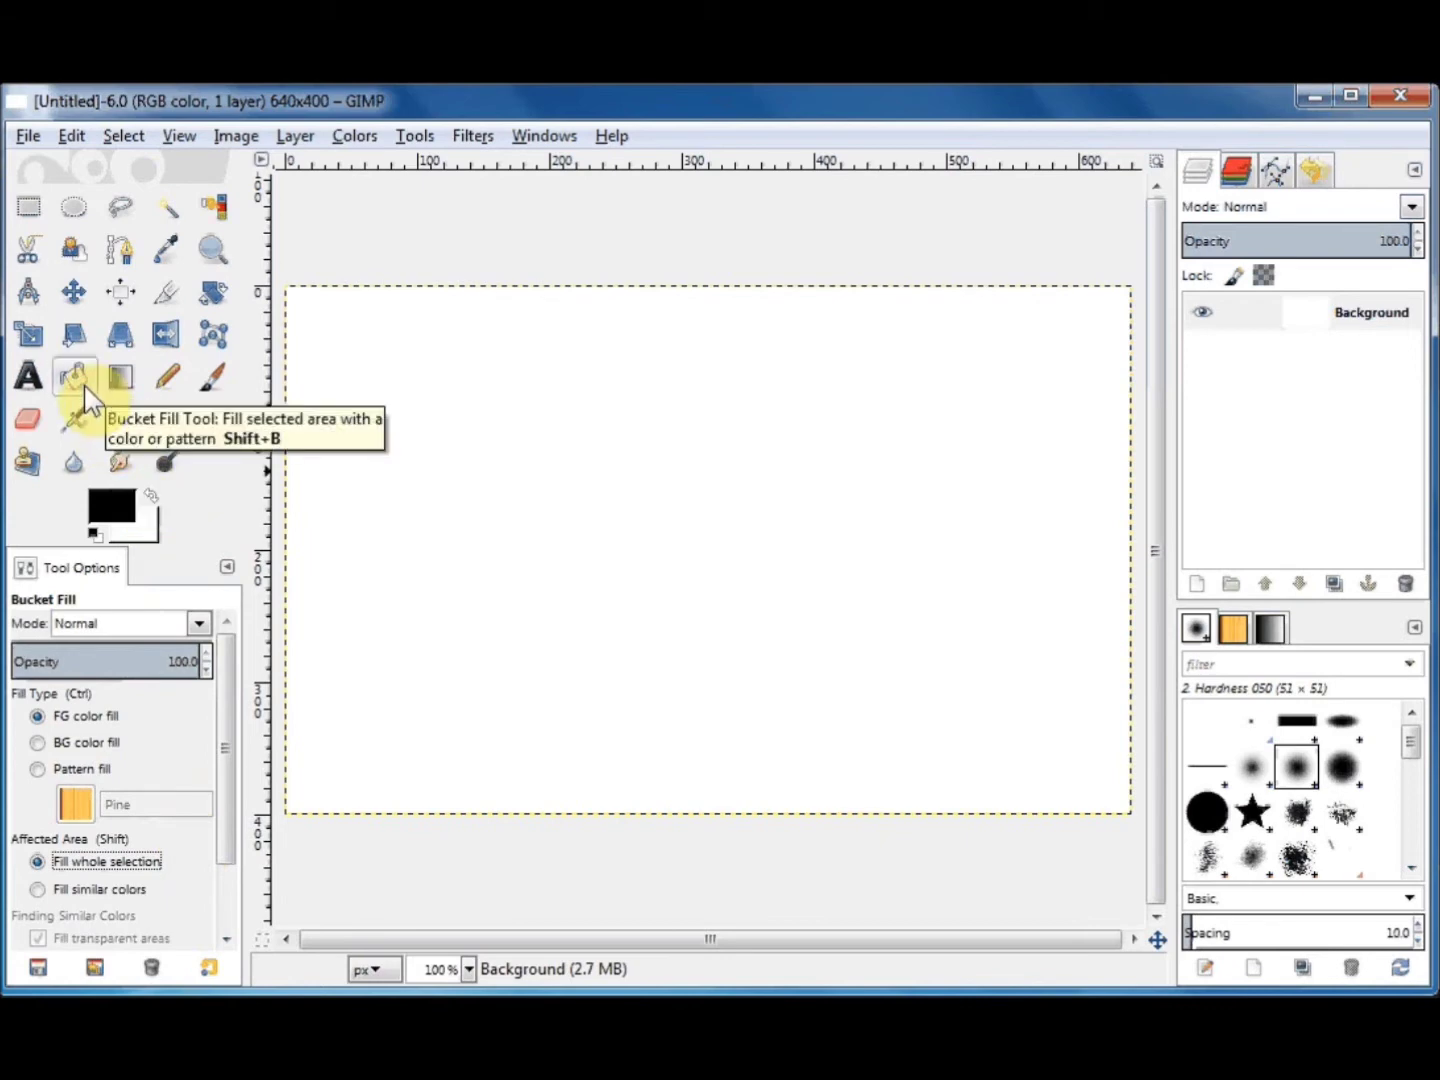
# - Fill the canvas black, then refill it with foreground blue 1220e0
pyautogui.click(693, 563)
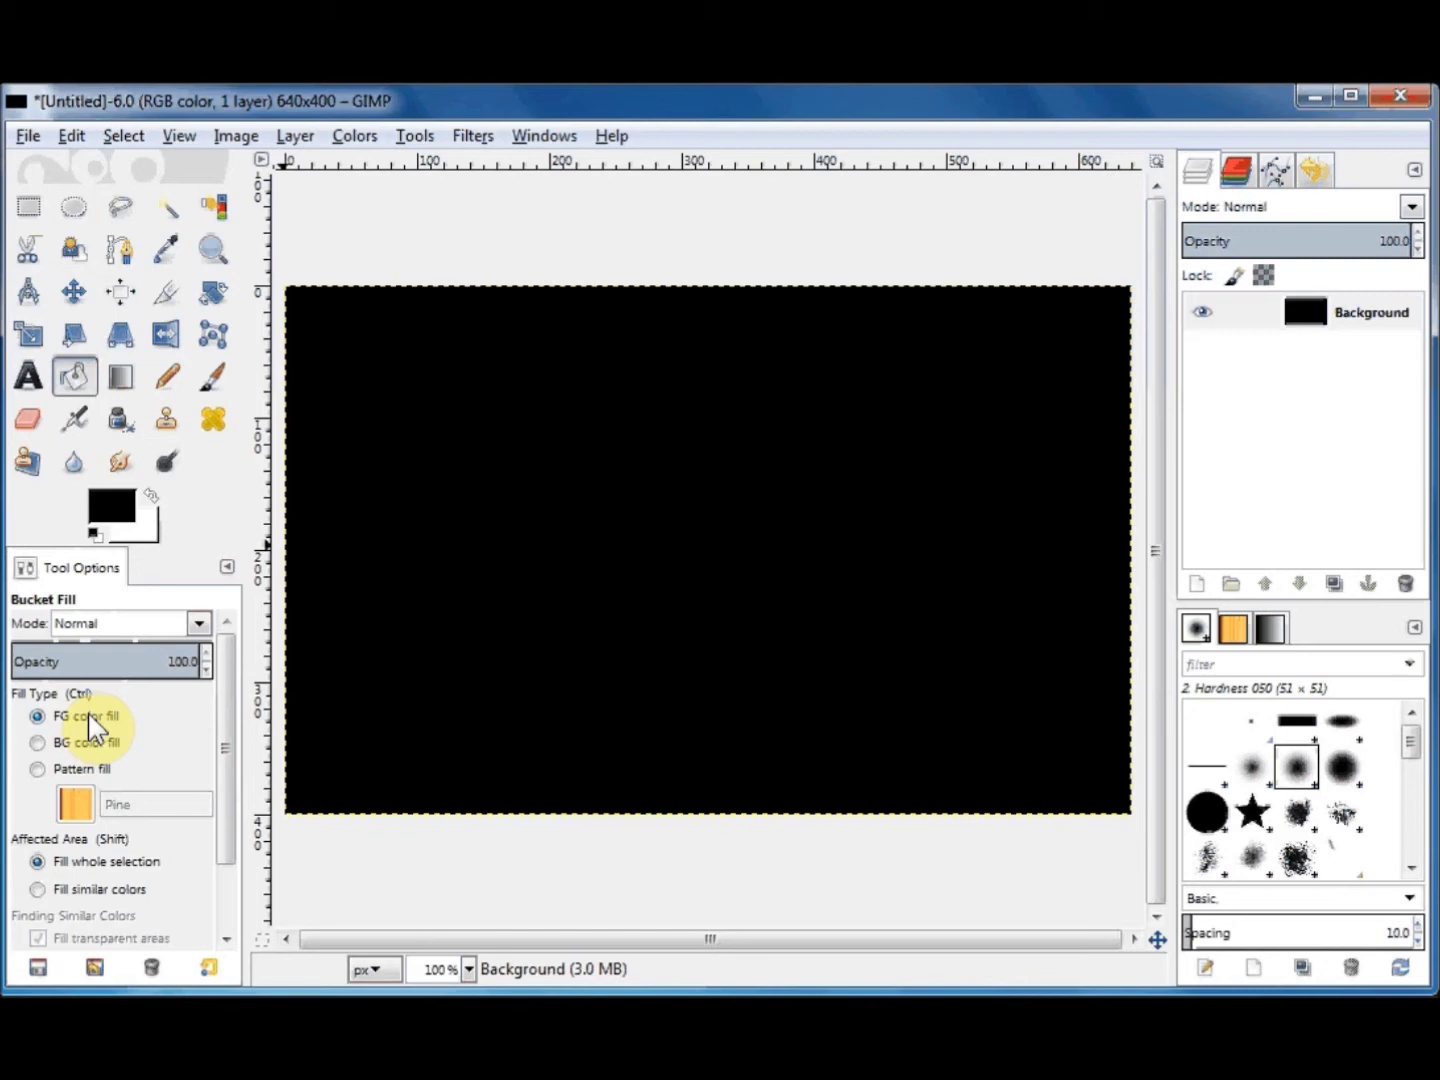
pyautogui.click(111, 510)
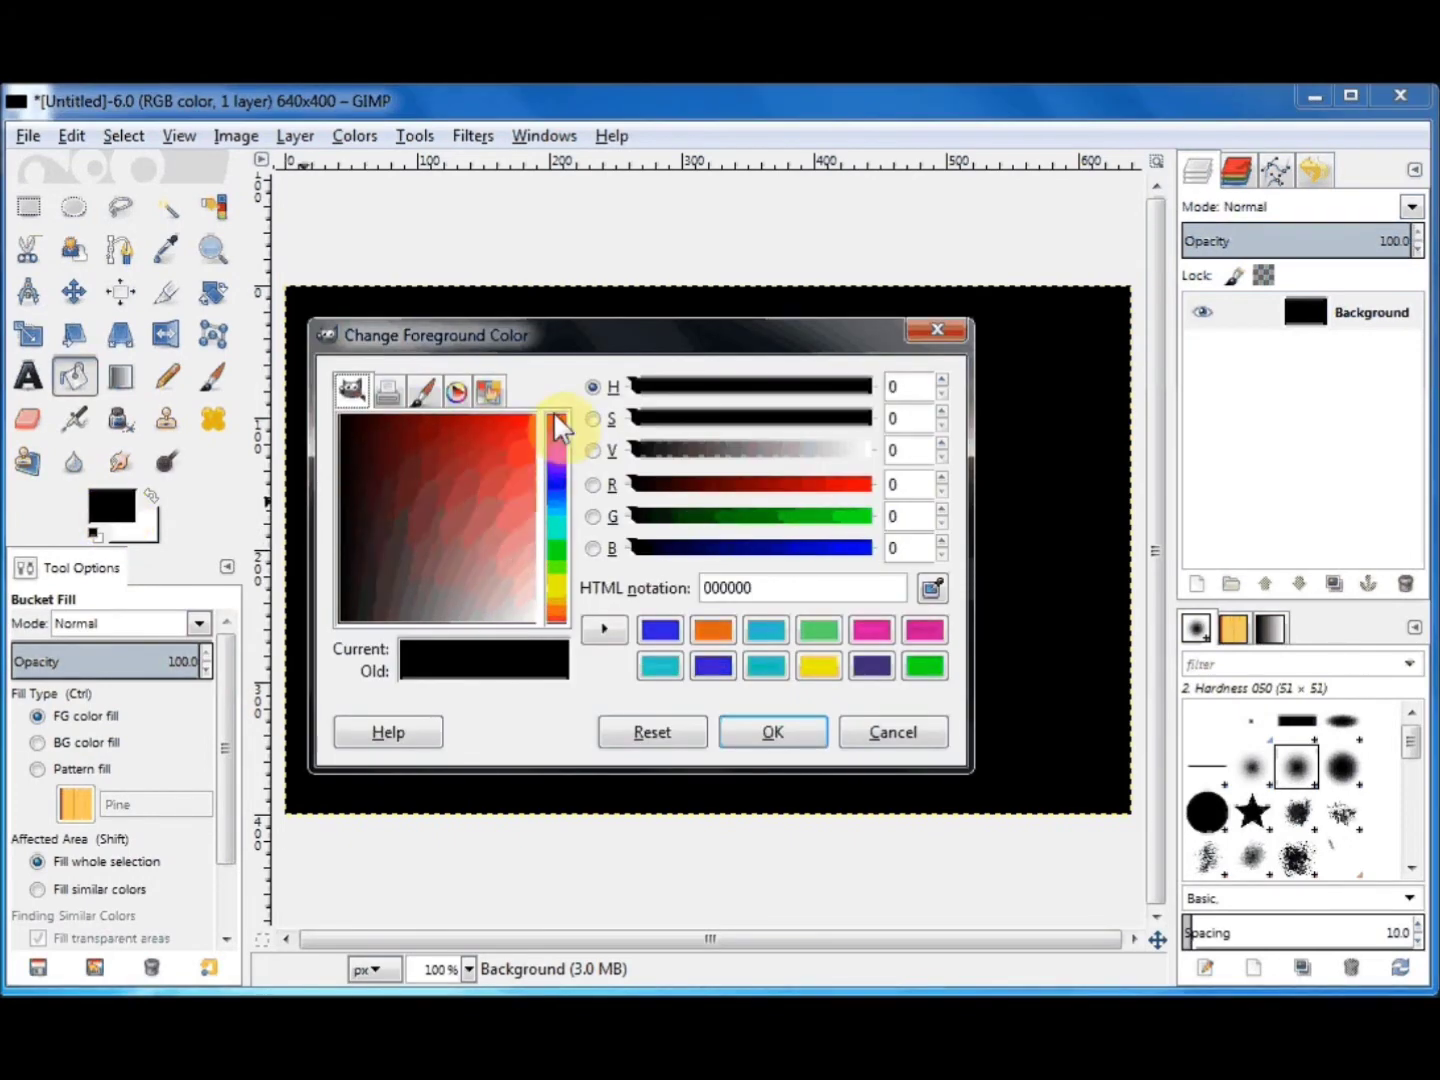
pyautogui.click(557, 485)
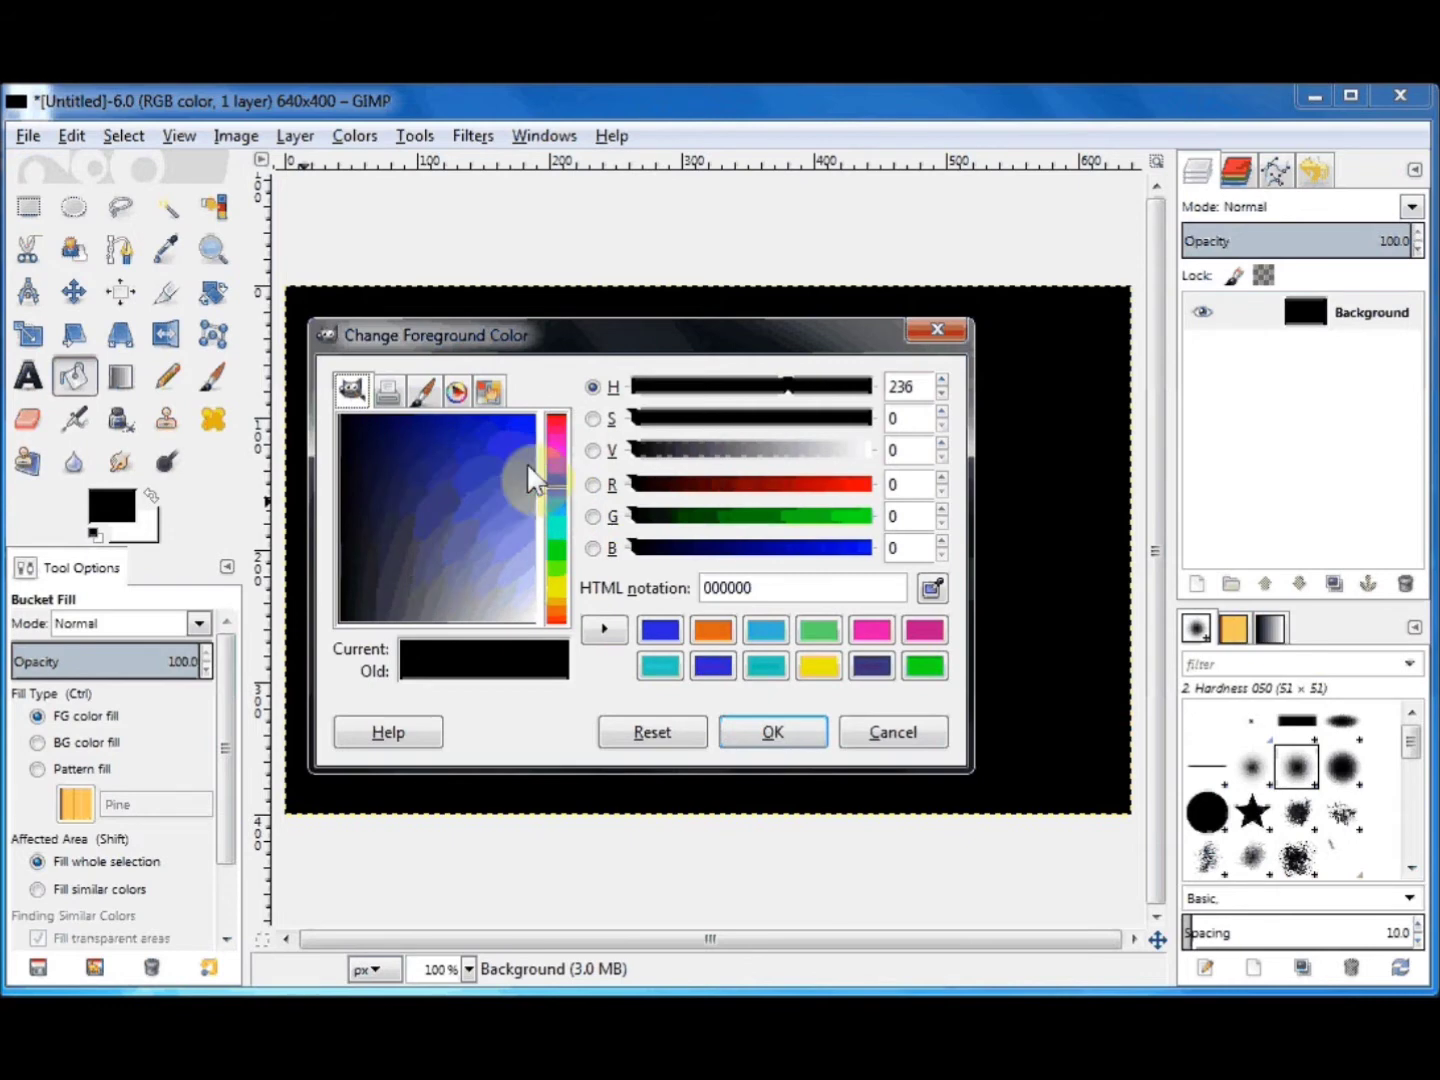
pyautogui.click(511, 429)
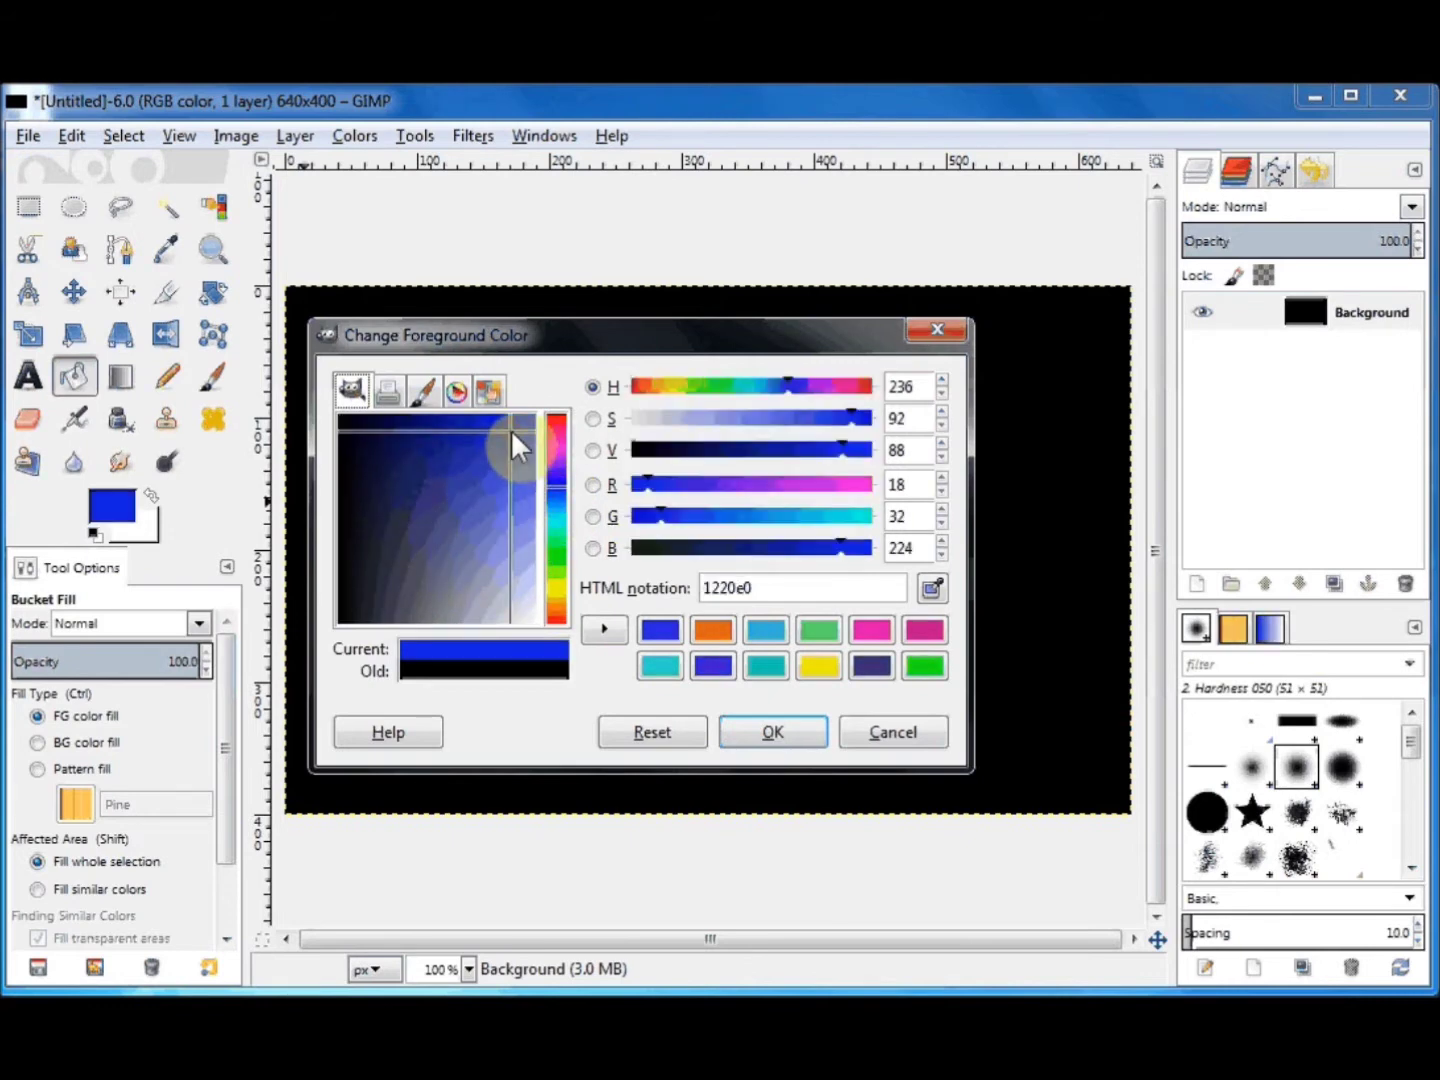
pyautogui.click(801, 733)
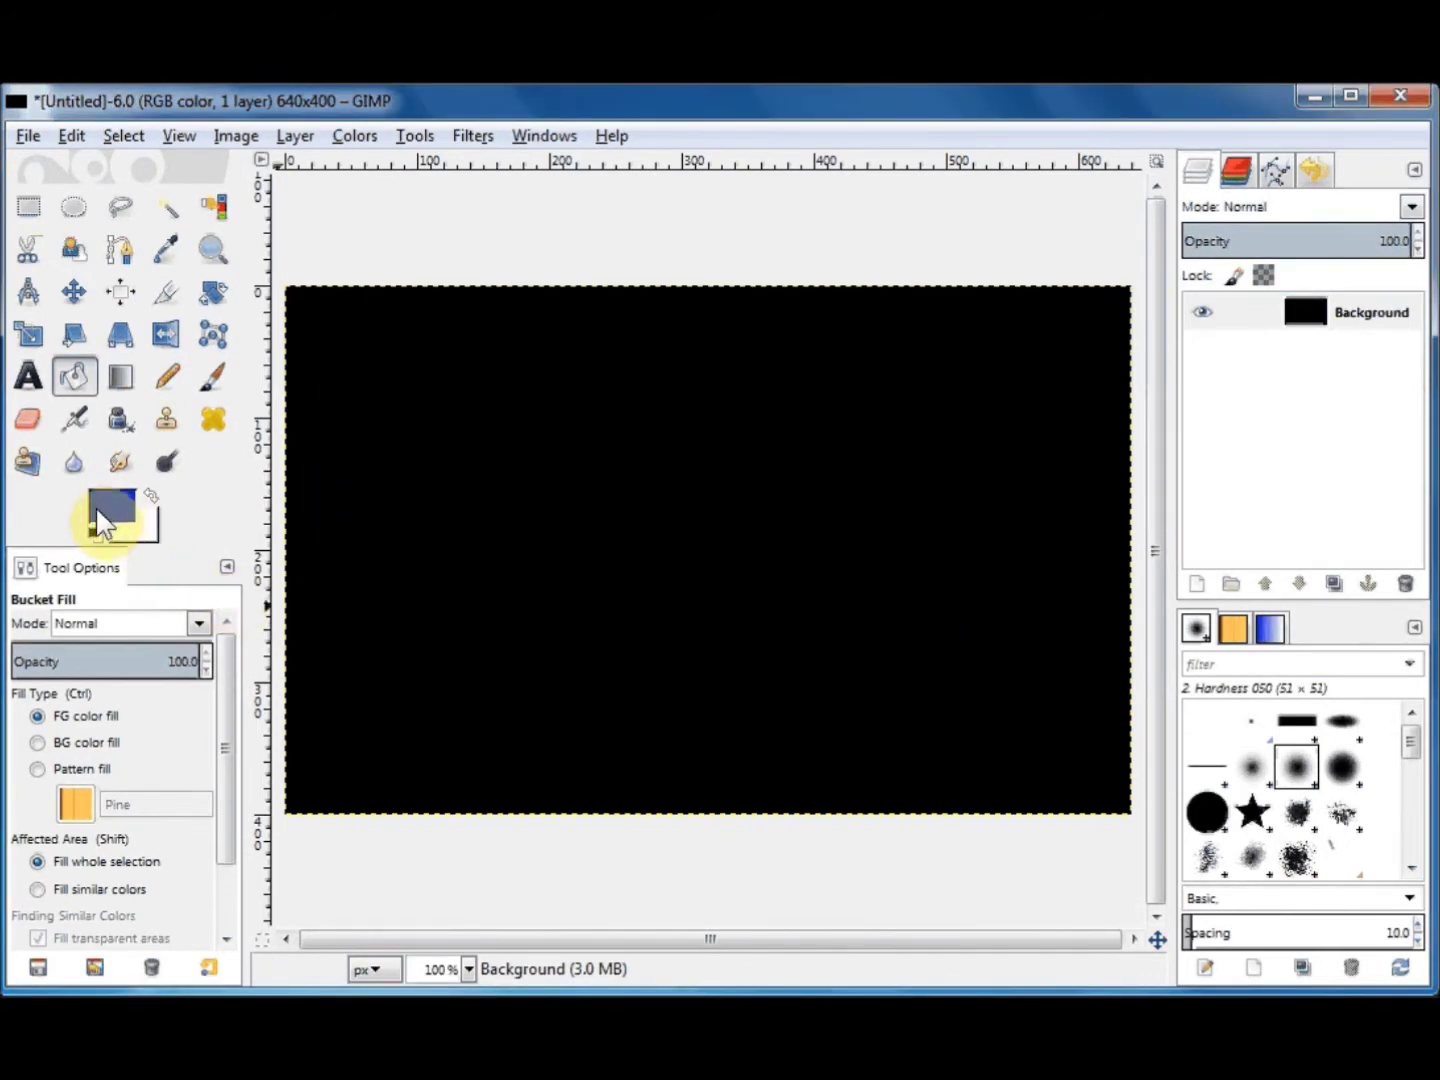
pyautogui.click(572, 509)
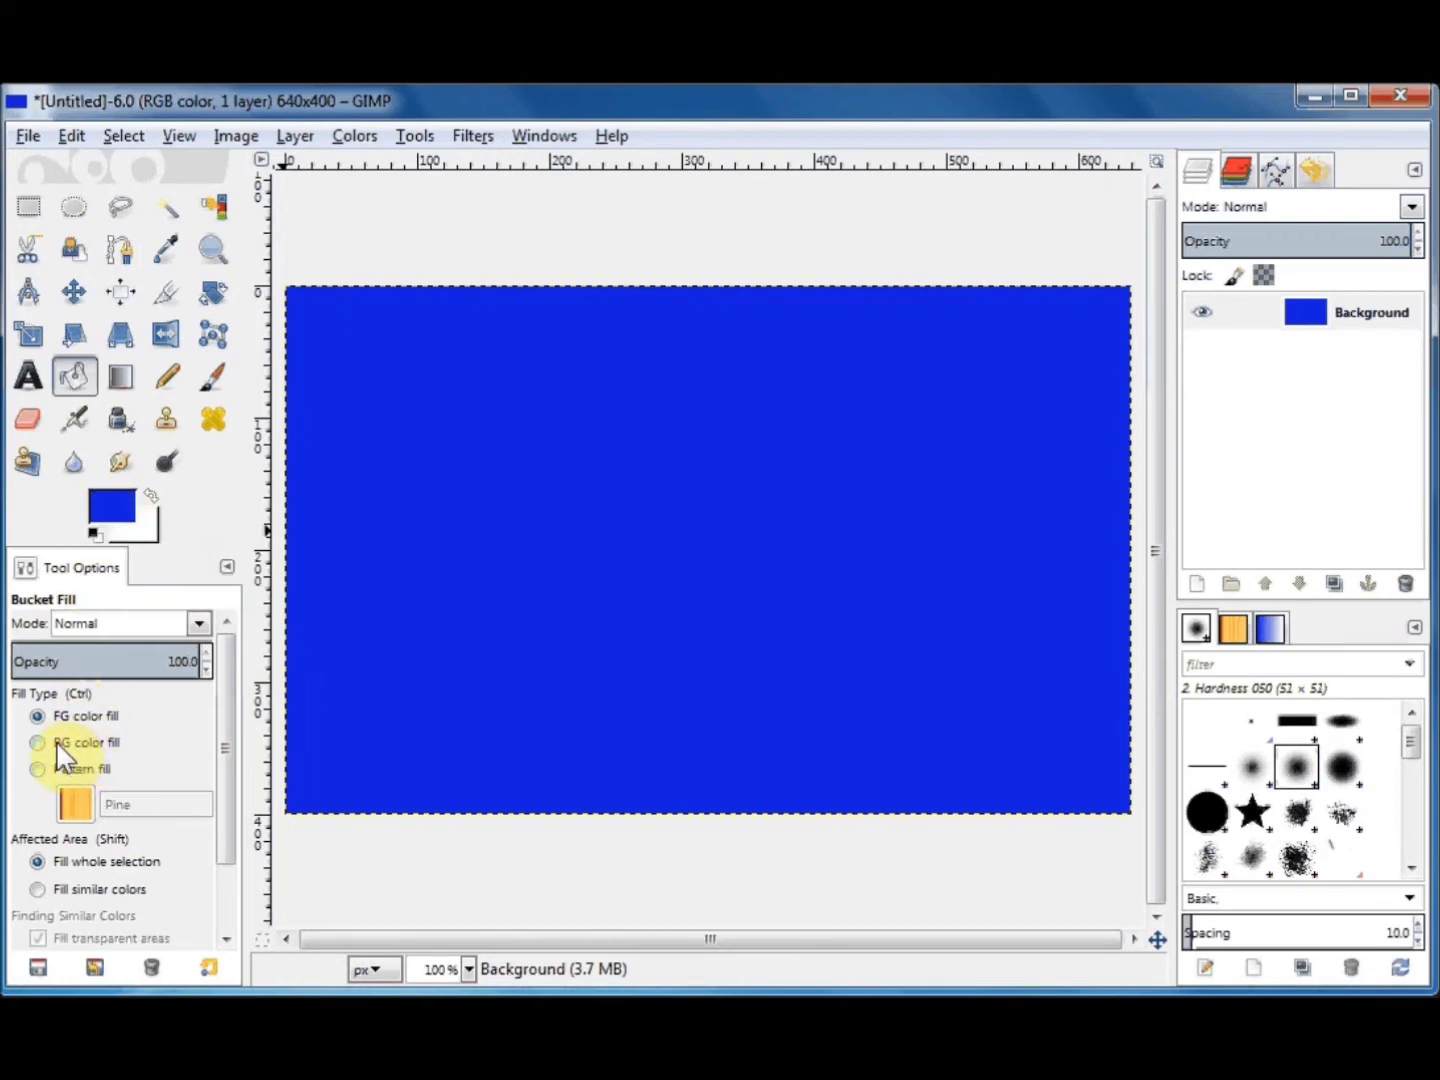
# - Refill the whole canvas white using BG color fill
pyautogui.click(97, 752)
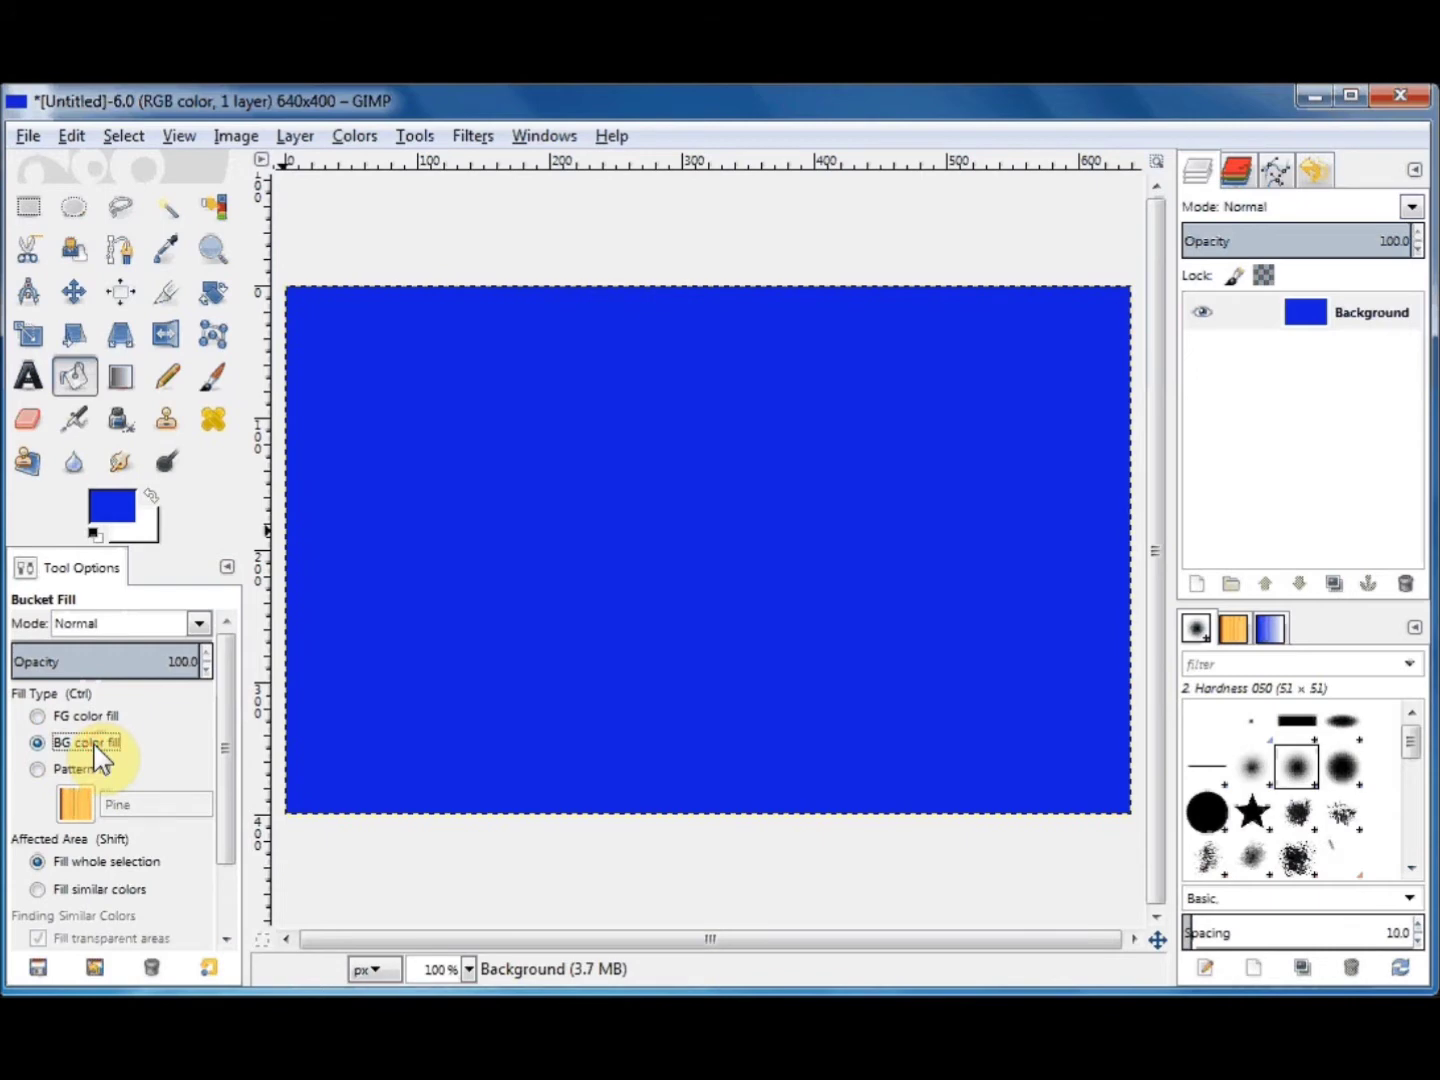
pyautogui.click(705, 632)
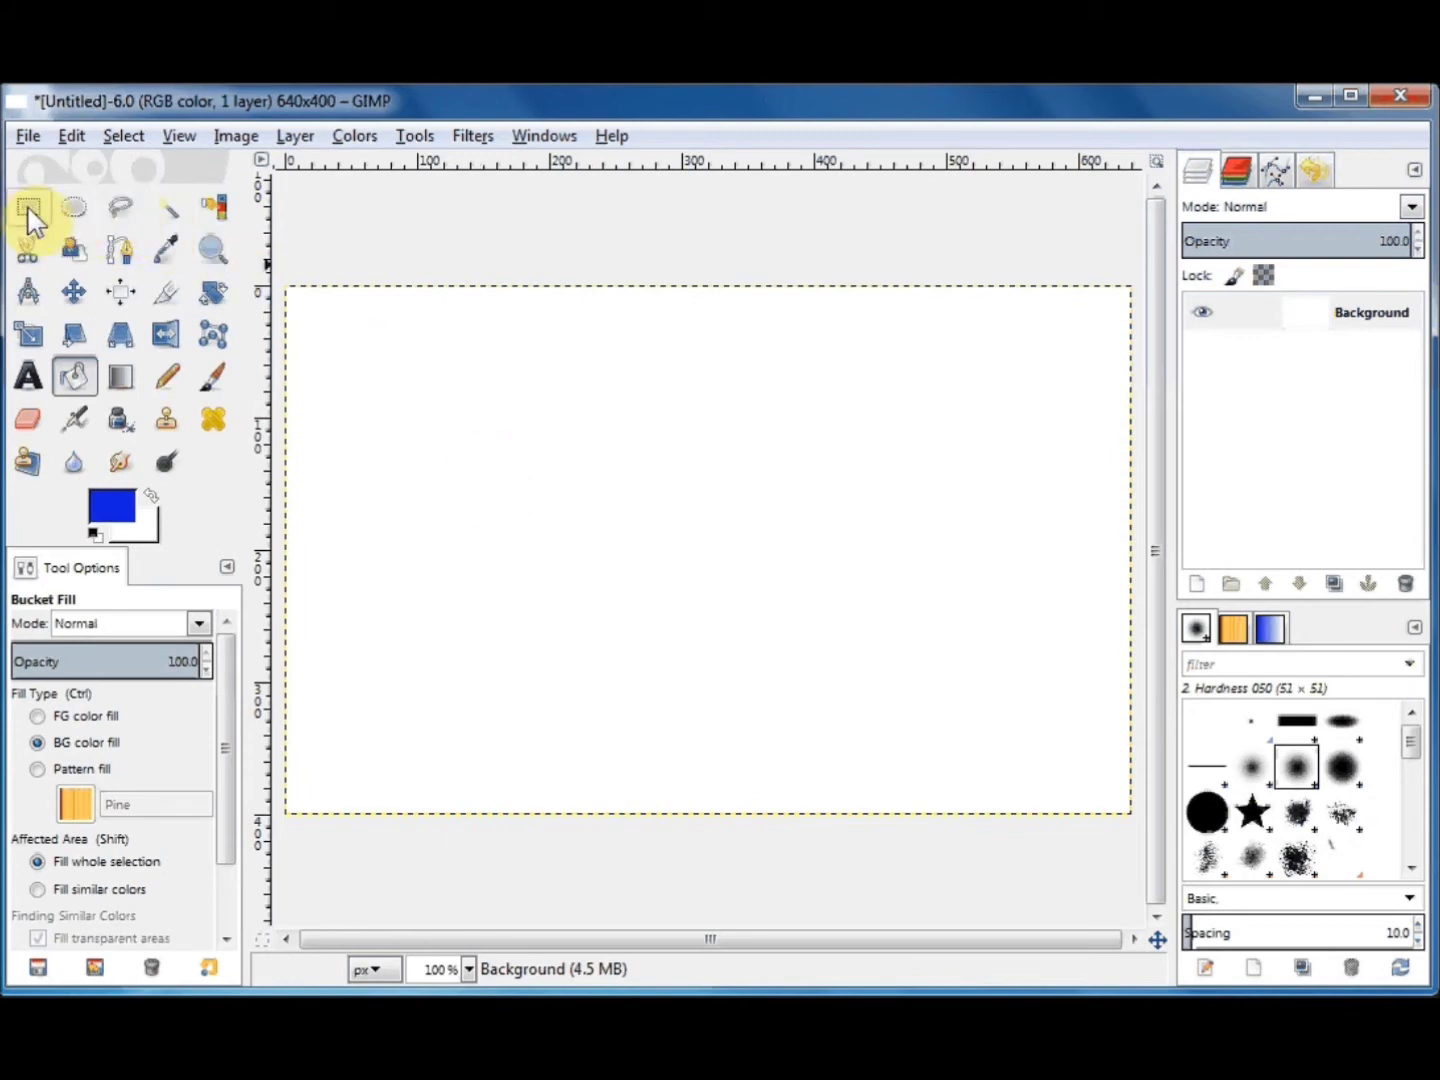
pyautogui.click(118, 211)
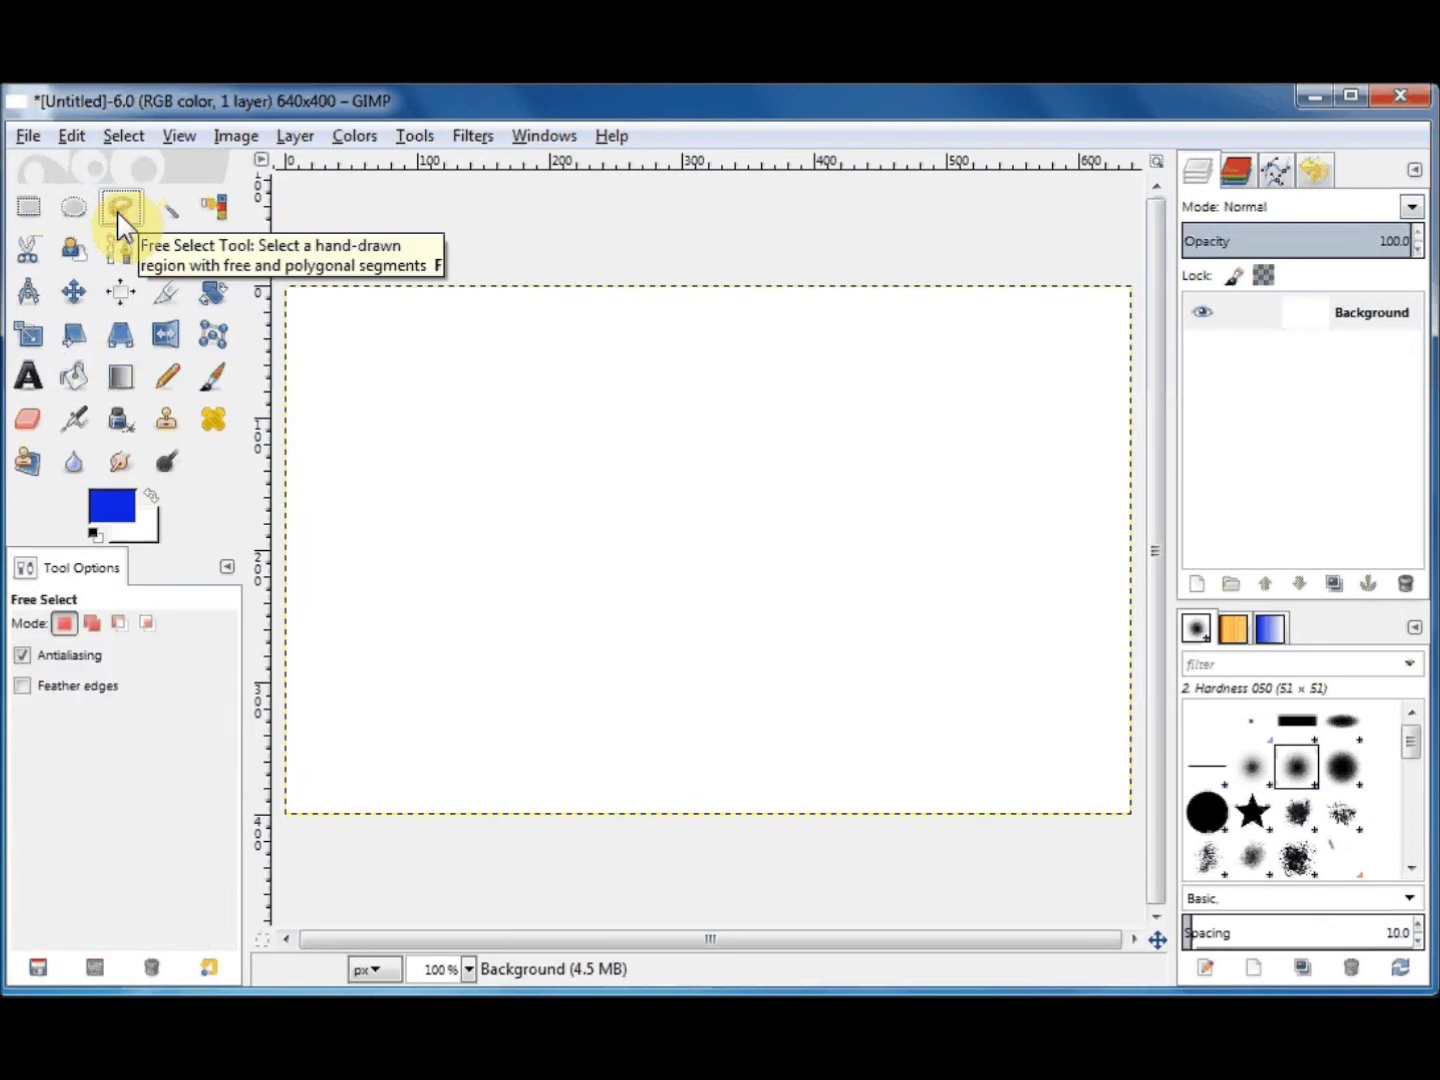
# - Draw a closed star-shaped free selection left of the canvas centre
pyautogui.click(488, 468)
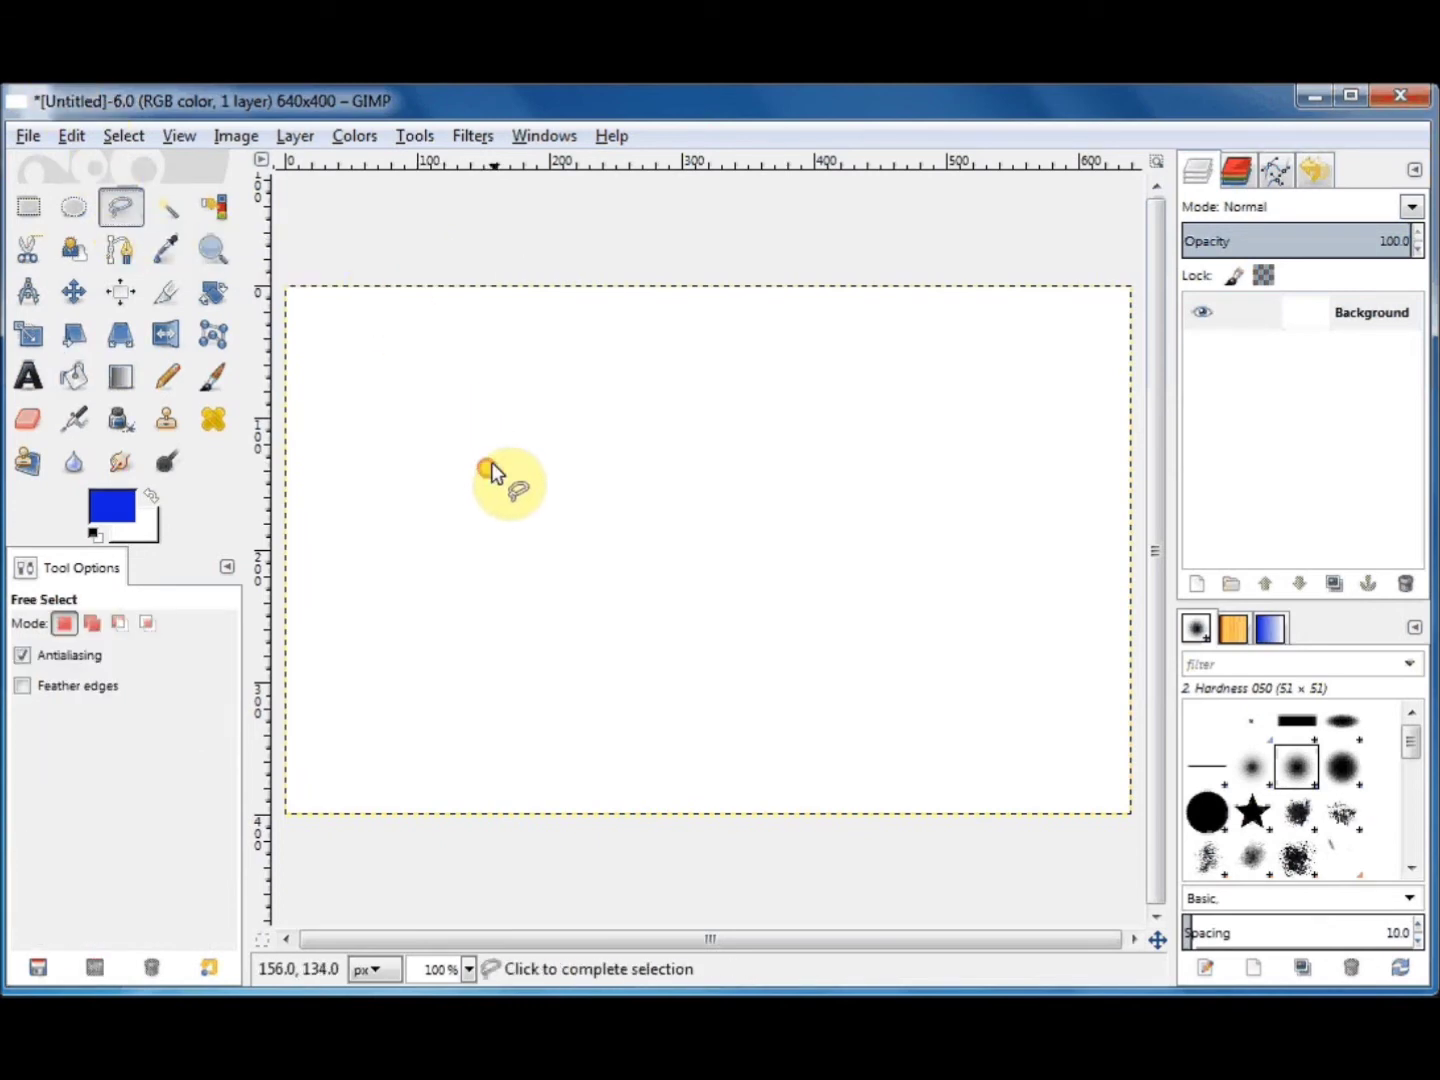
pyautogui.click(552, 403)
pyautogui.click(578, 456)
pyautogui.click(684, 493)
pyautogui.click(593, 535)
pyautogui.click(589, 609)
pyautogui.click(537, 553)
pyautogui.click(447, 590)
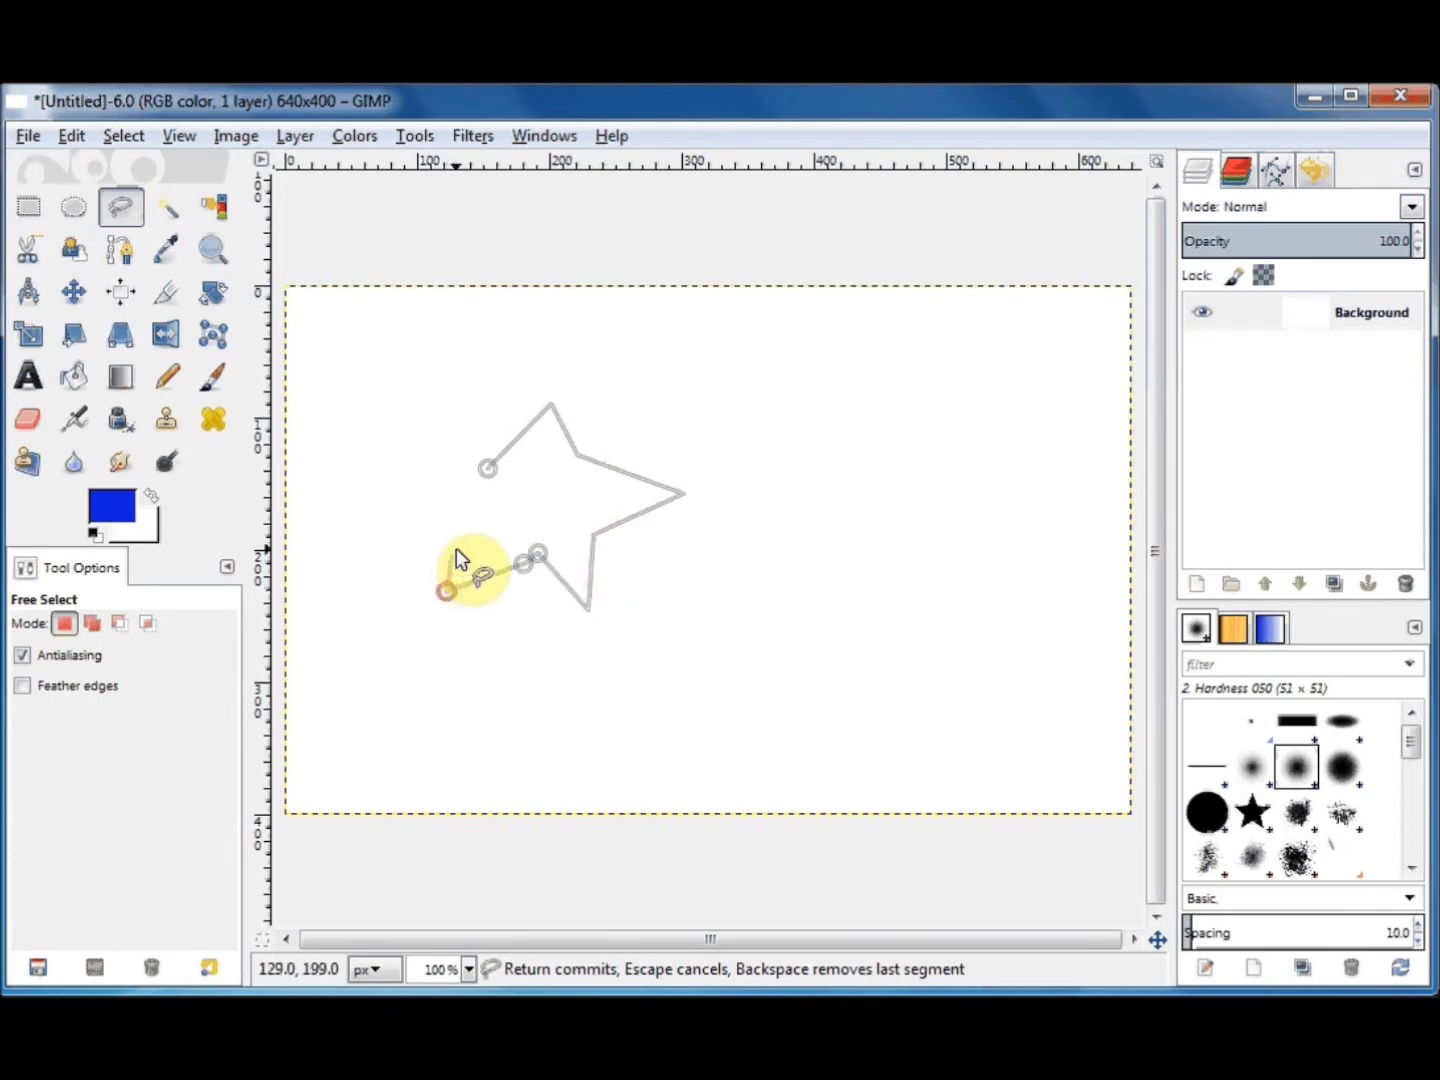
pyautogui.click(460, 538)
pyautogui.click(399, 458)
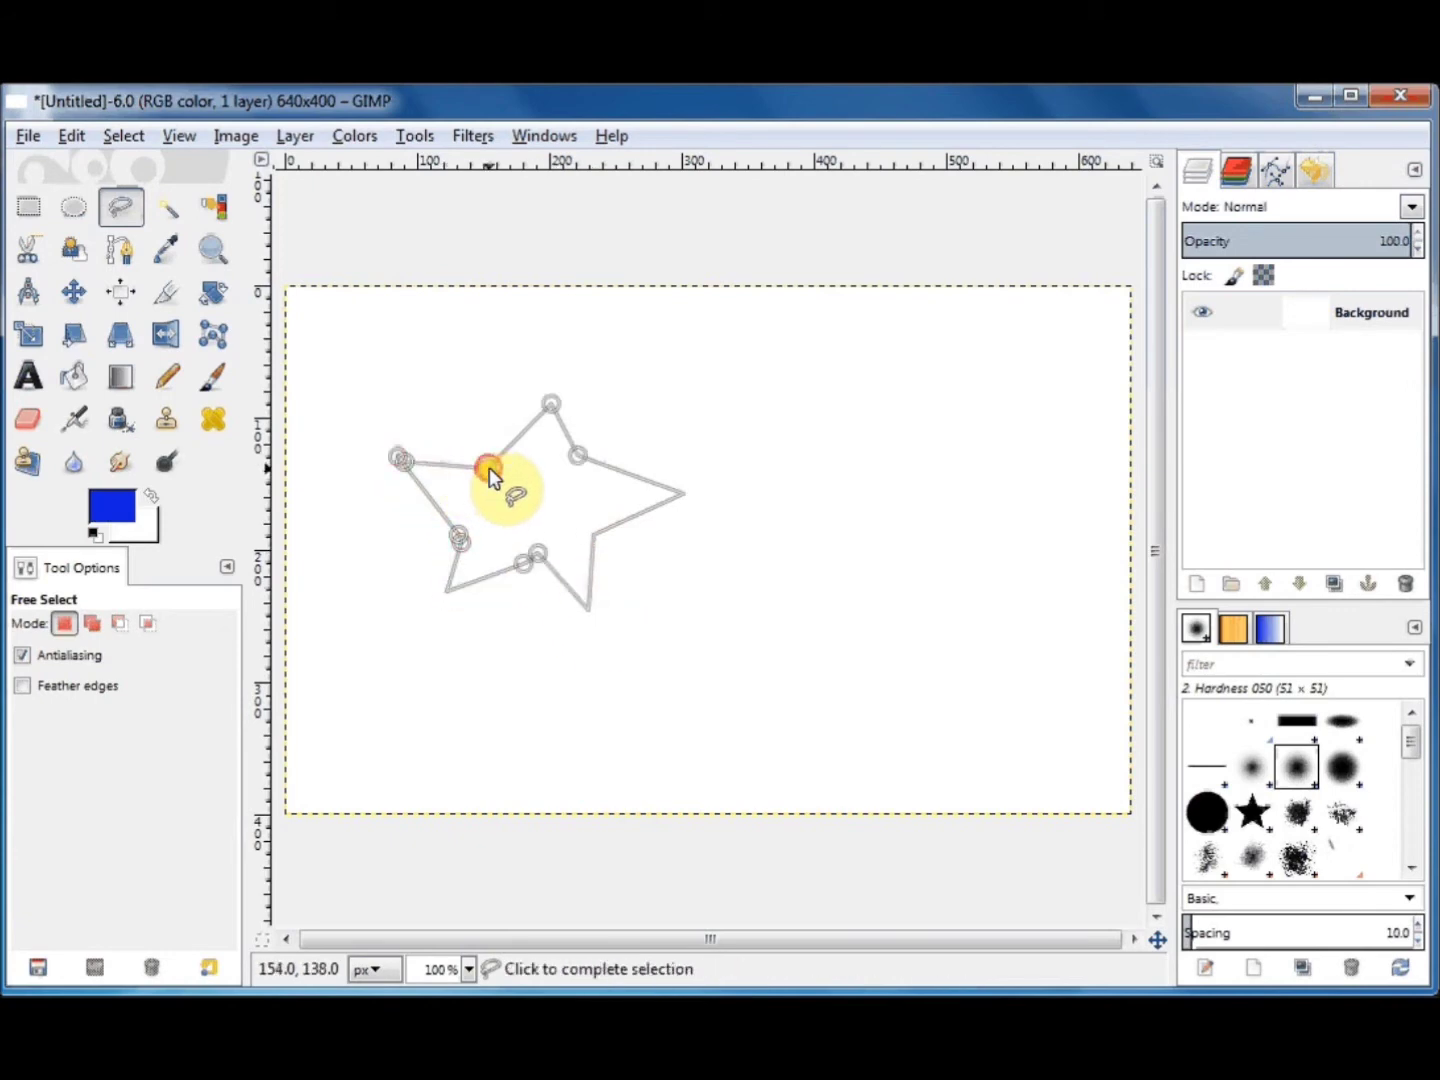
pyautogui.click(490, 467)
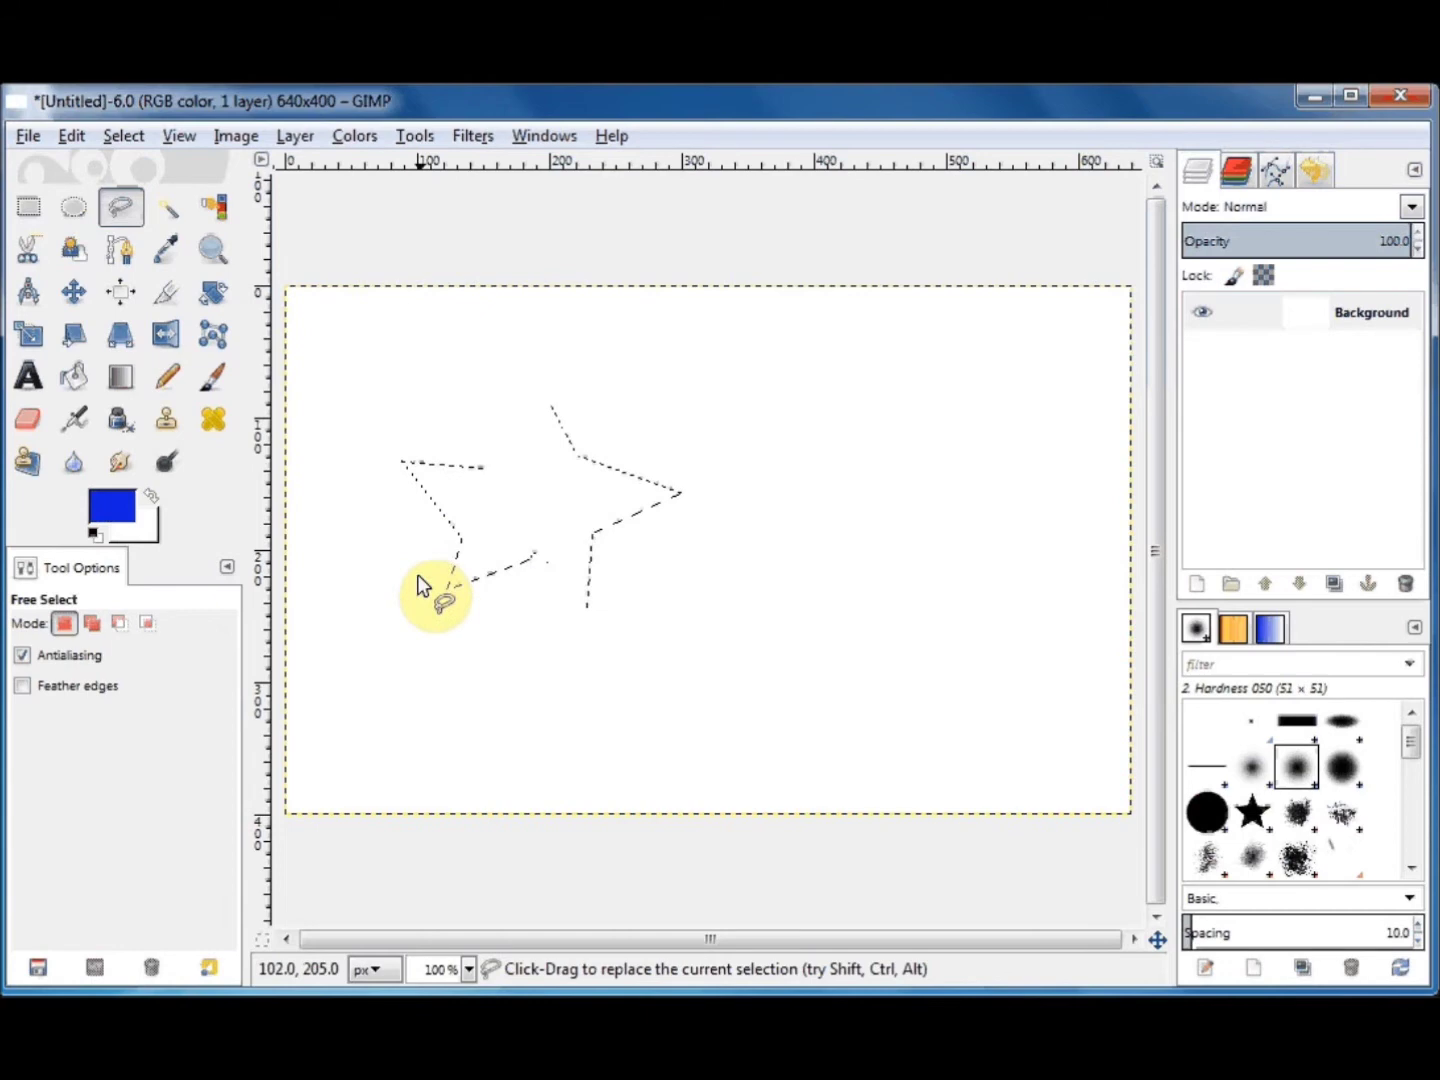
# - Fill the star selection with the blue foreground colour using Bucket Fill
pyautogui.click(67, 378)
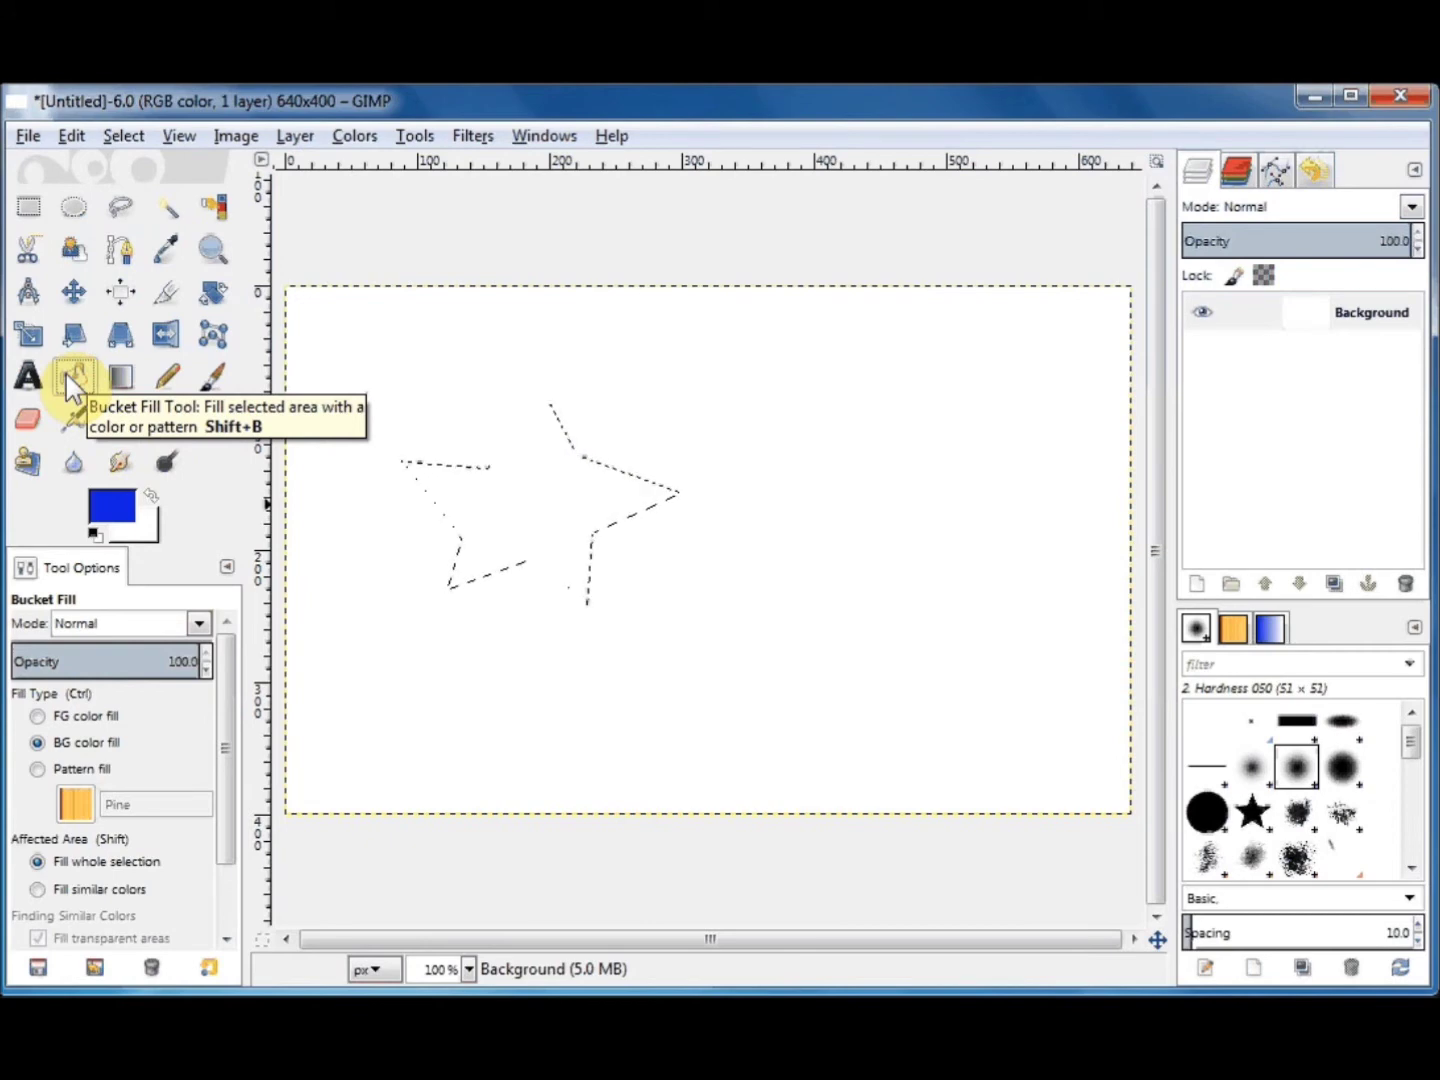
pyautogui.click(73, 718)
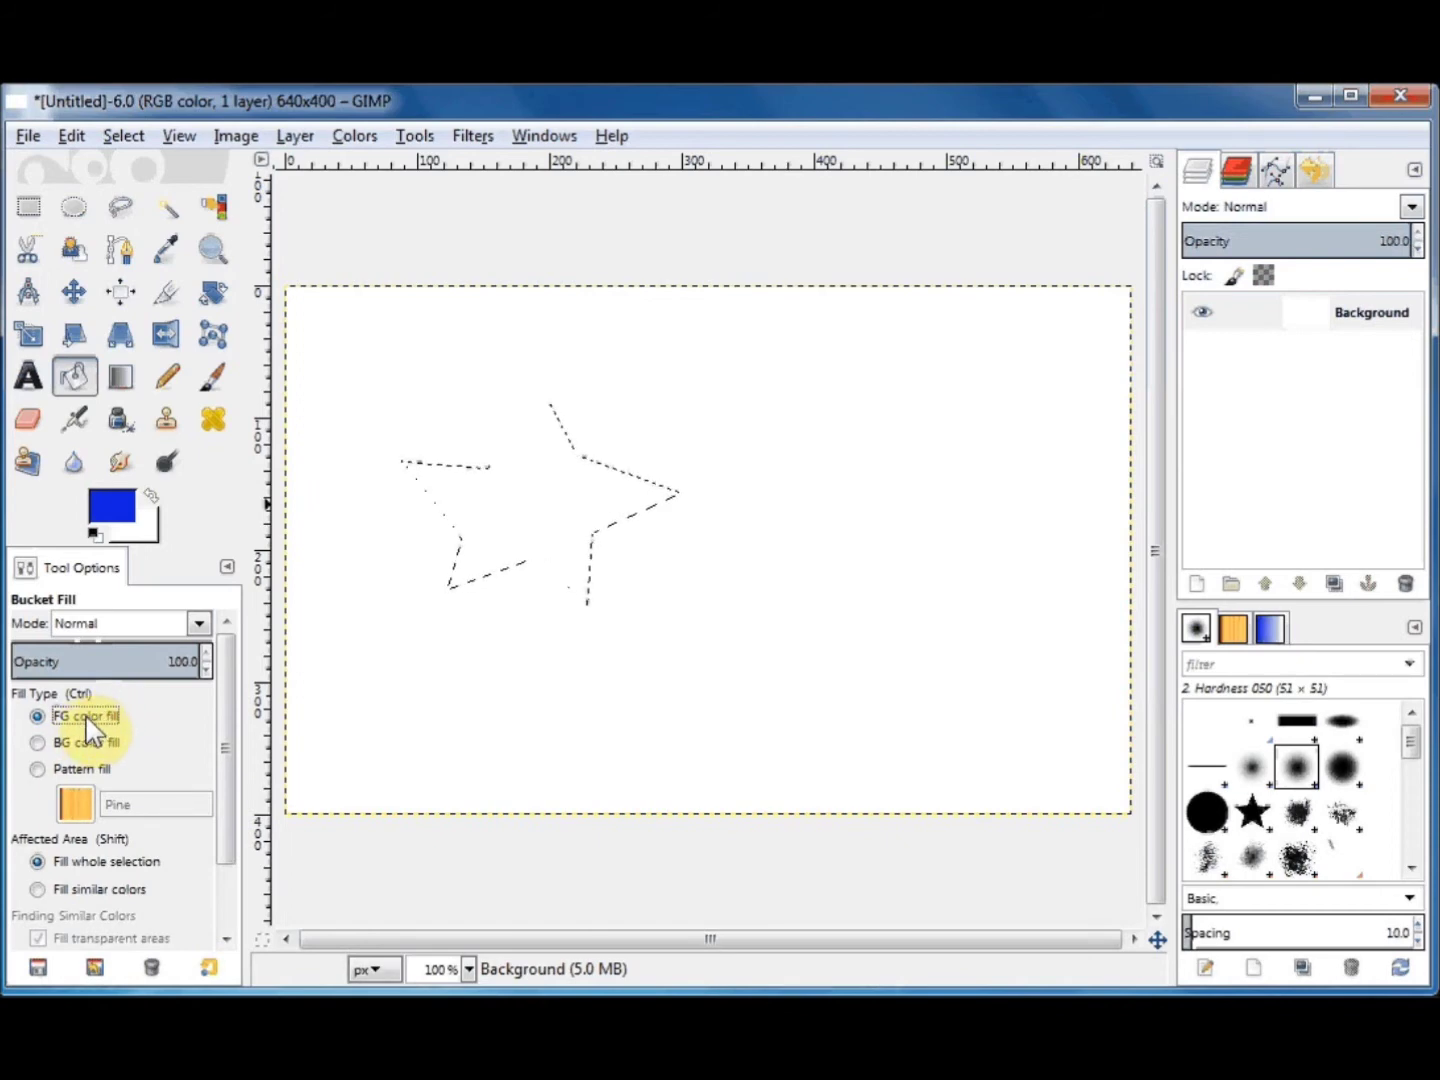
pyautogui.click(544, 517)
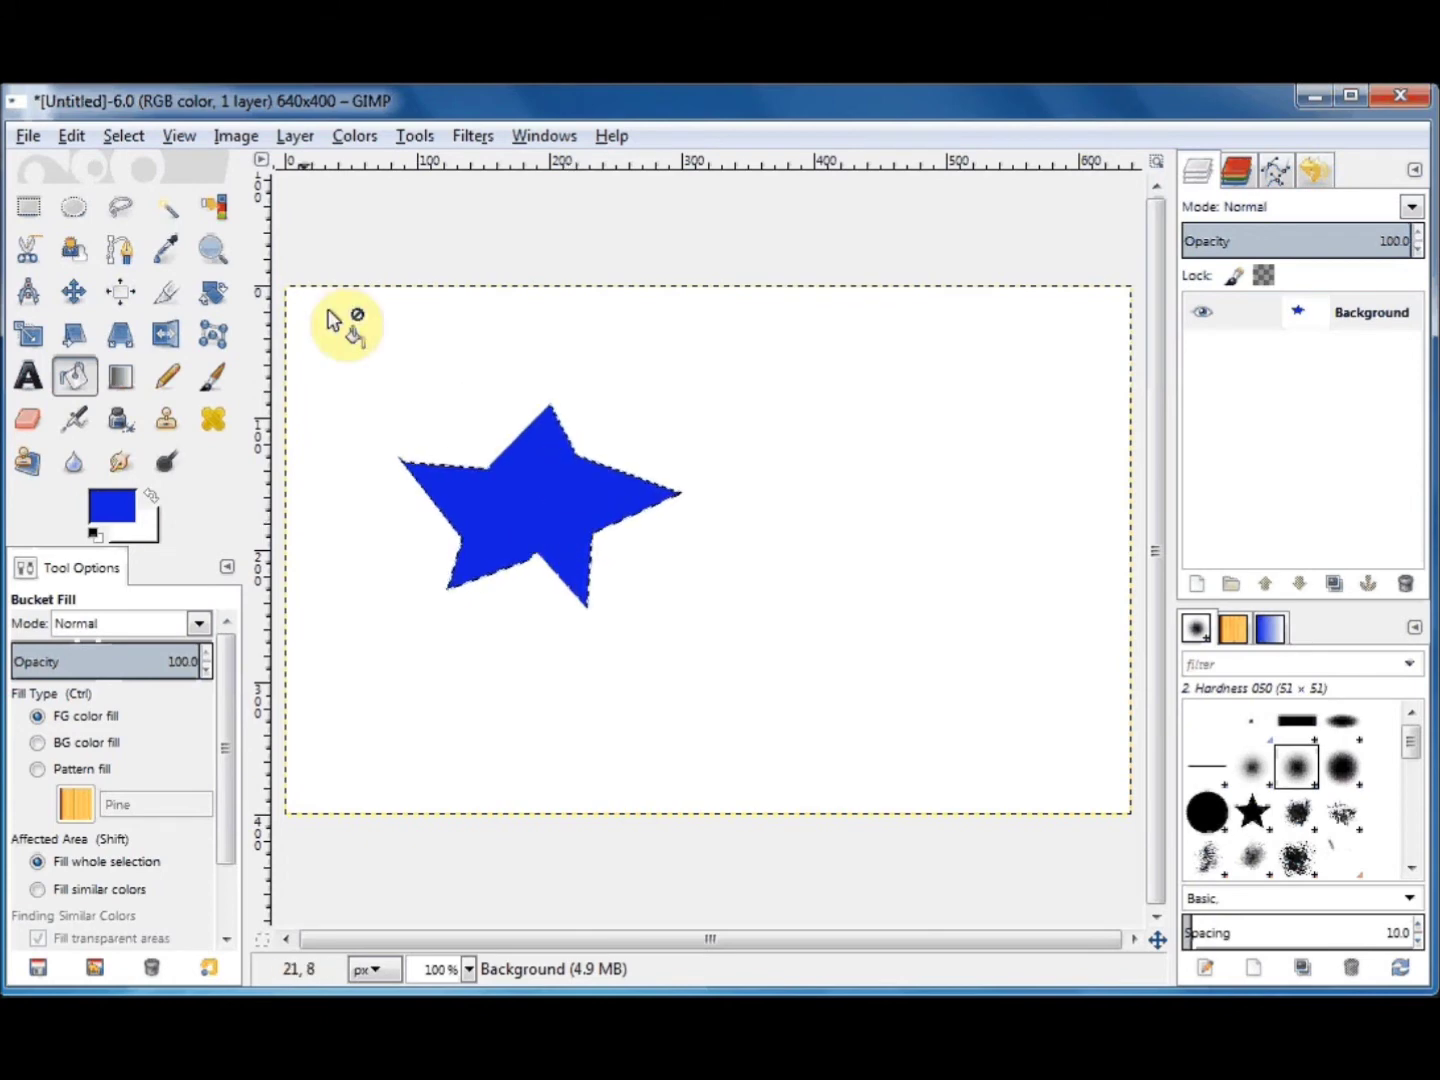
# - Clear the star selection and pattern-fill the whole canvas with Pine
pyautogui.click(128, 140)
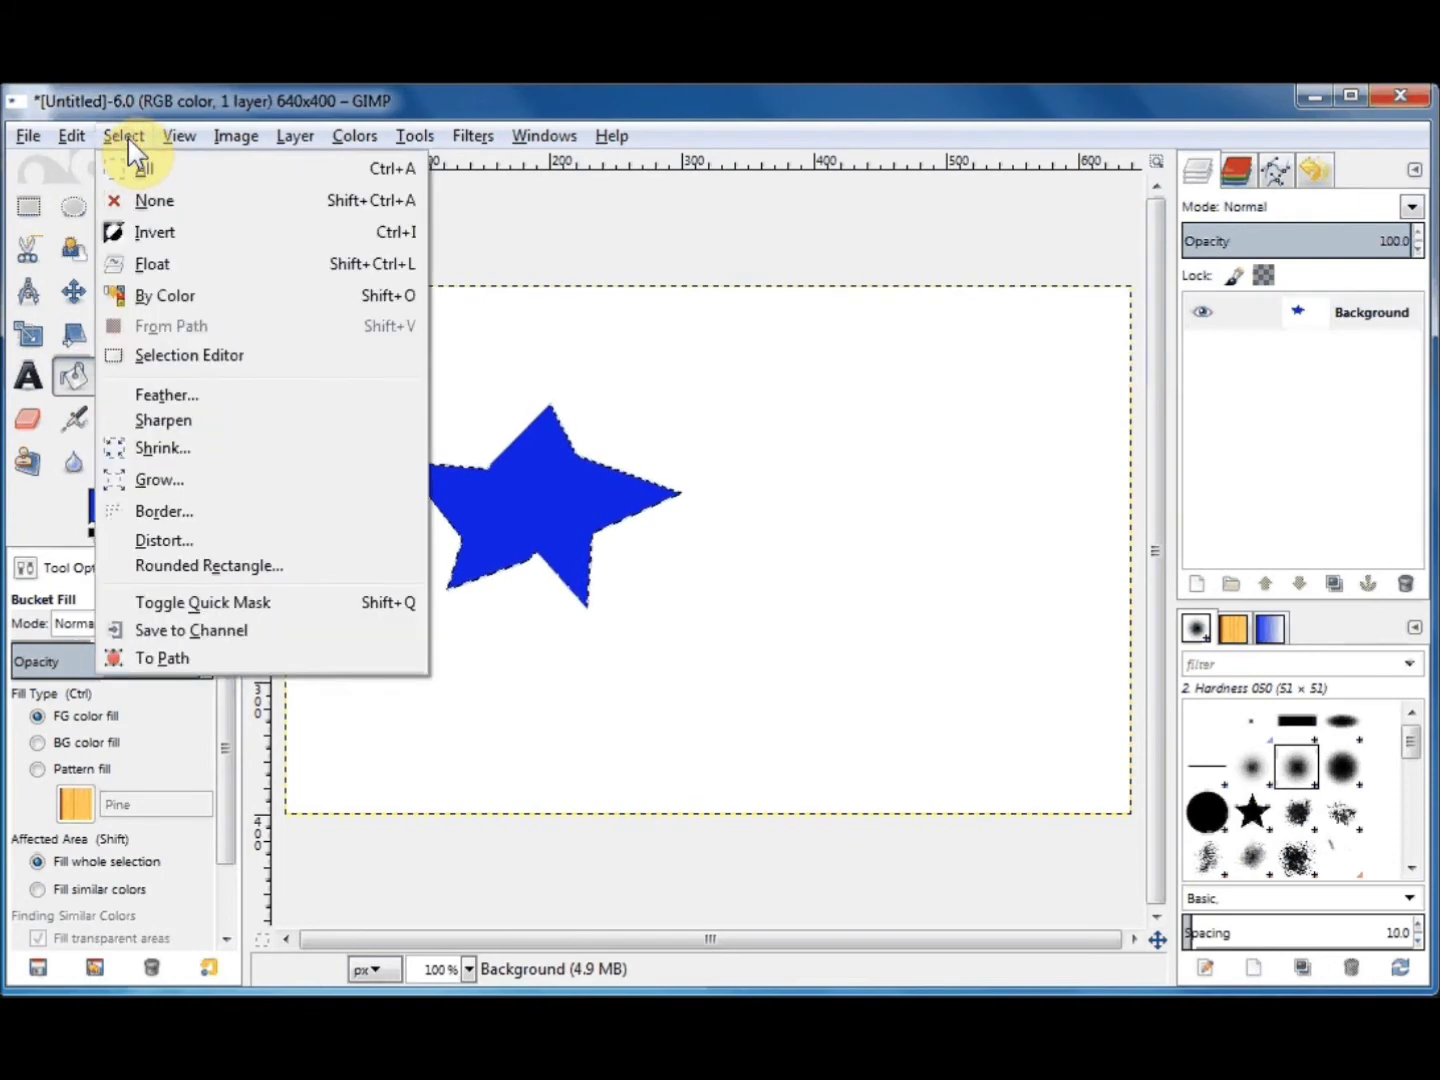
pyautogui.click(150, 201)
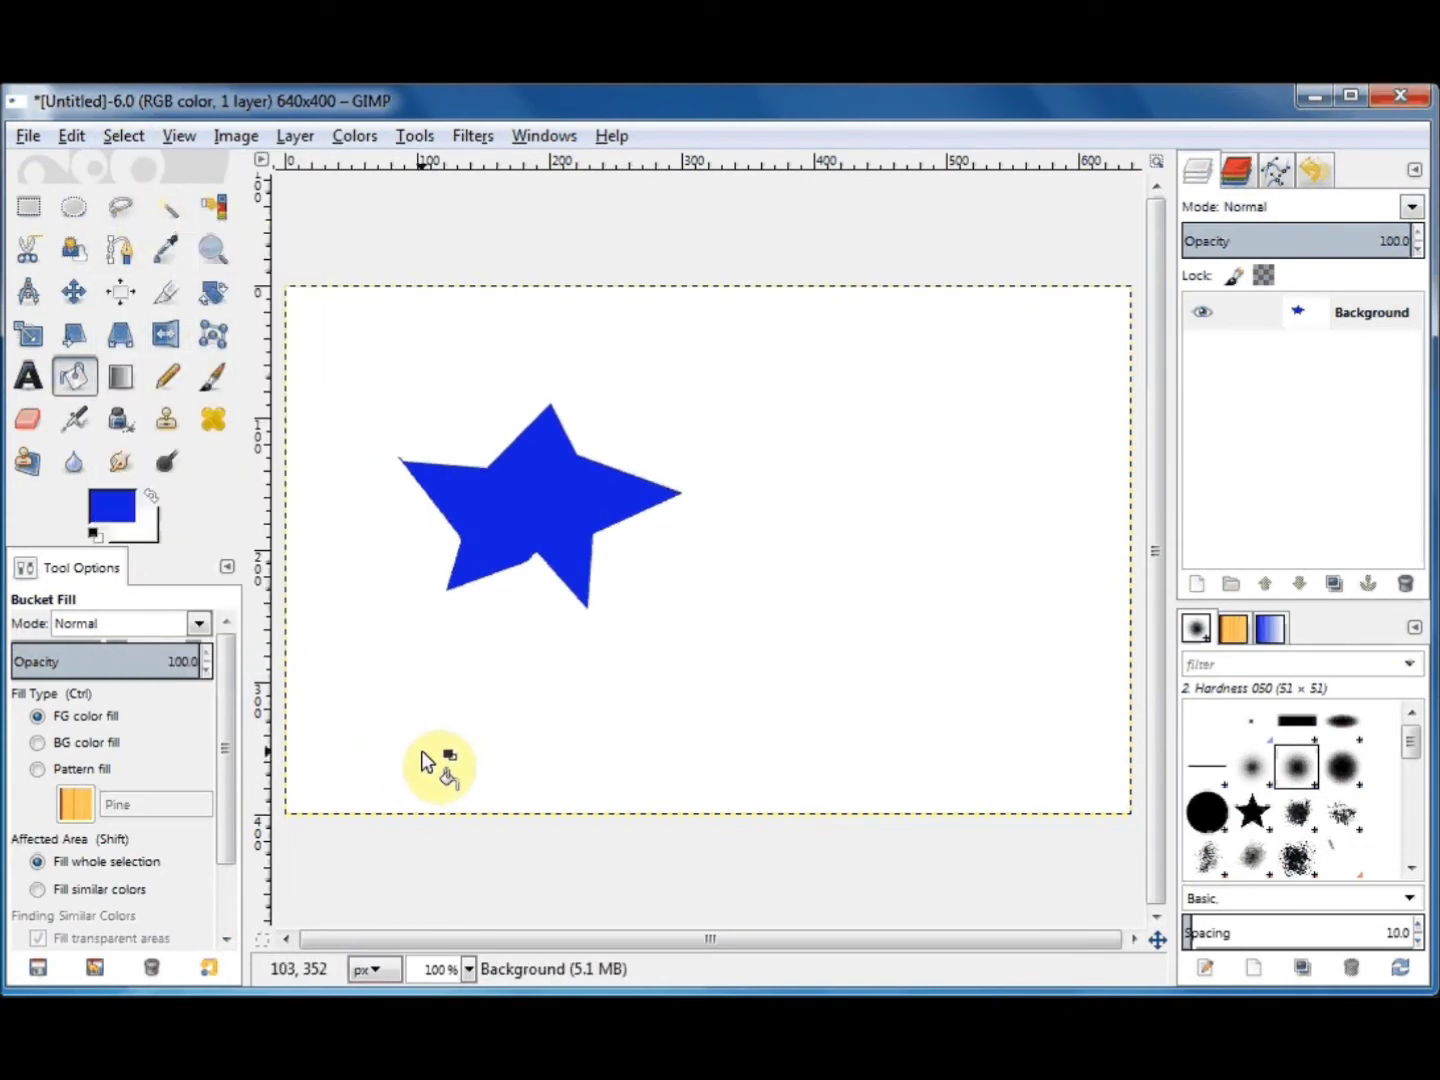
pyautogui.click(75, 770)
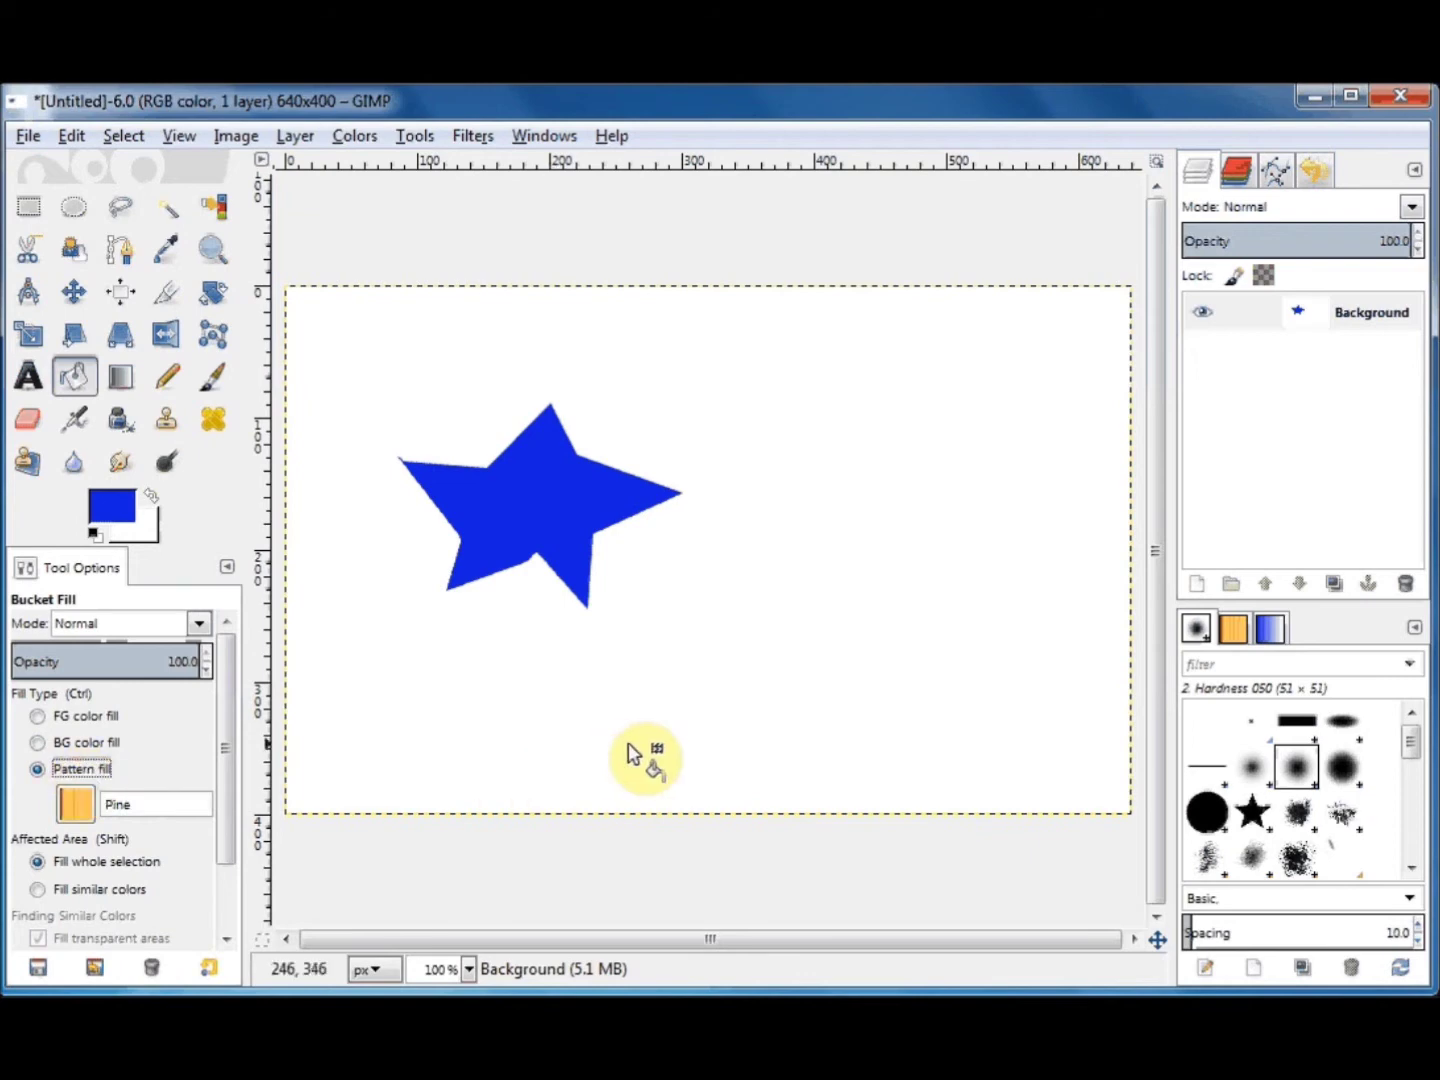
pyautogui.click(740, 658)
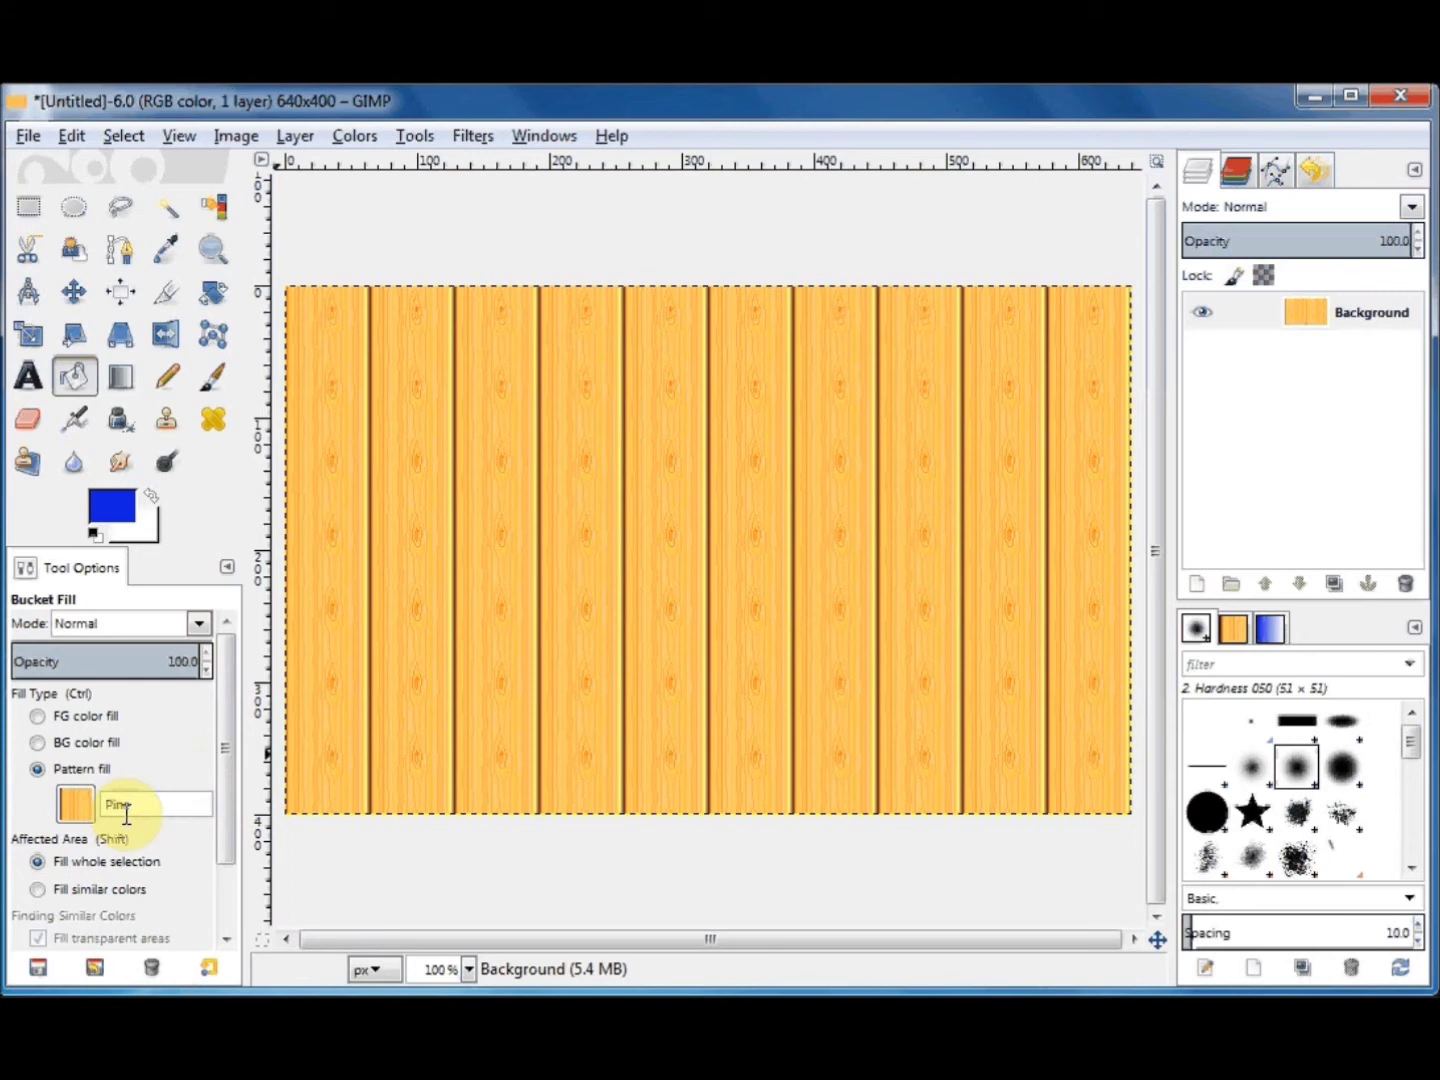
# - Refill the canvas with the Qbert cube pattern
pyautogui.click(76, 805)
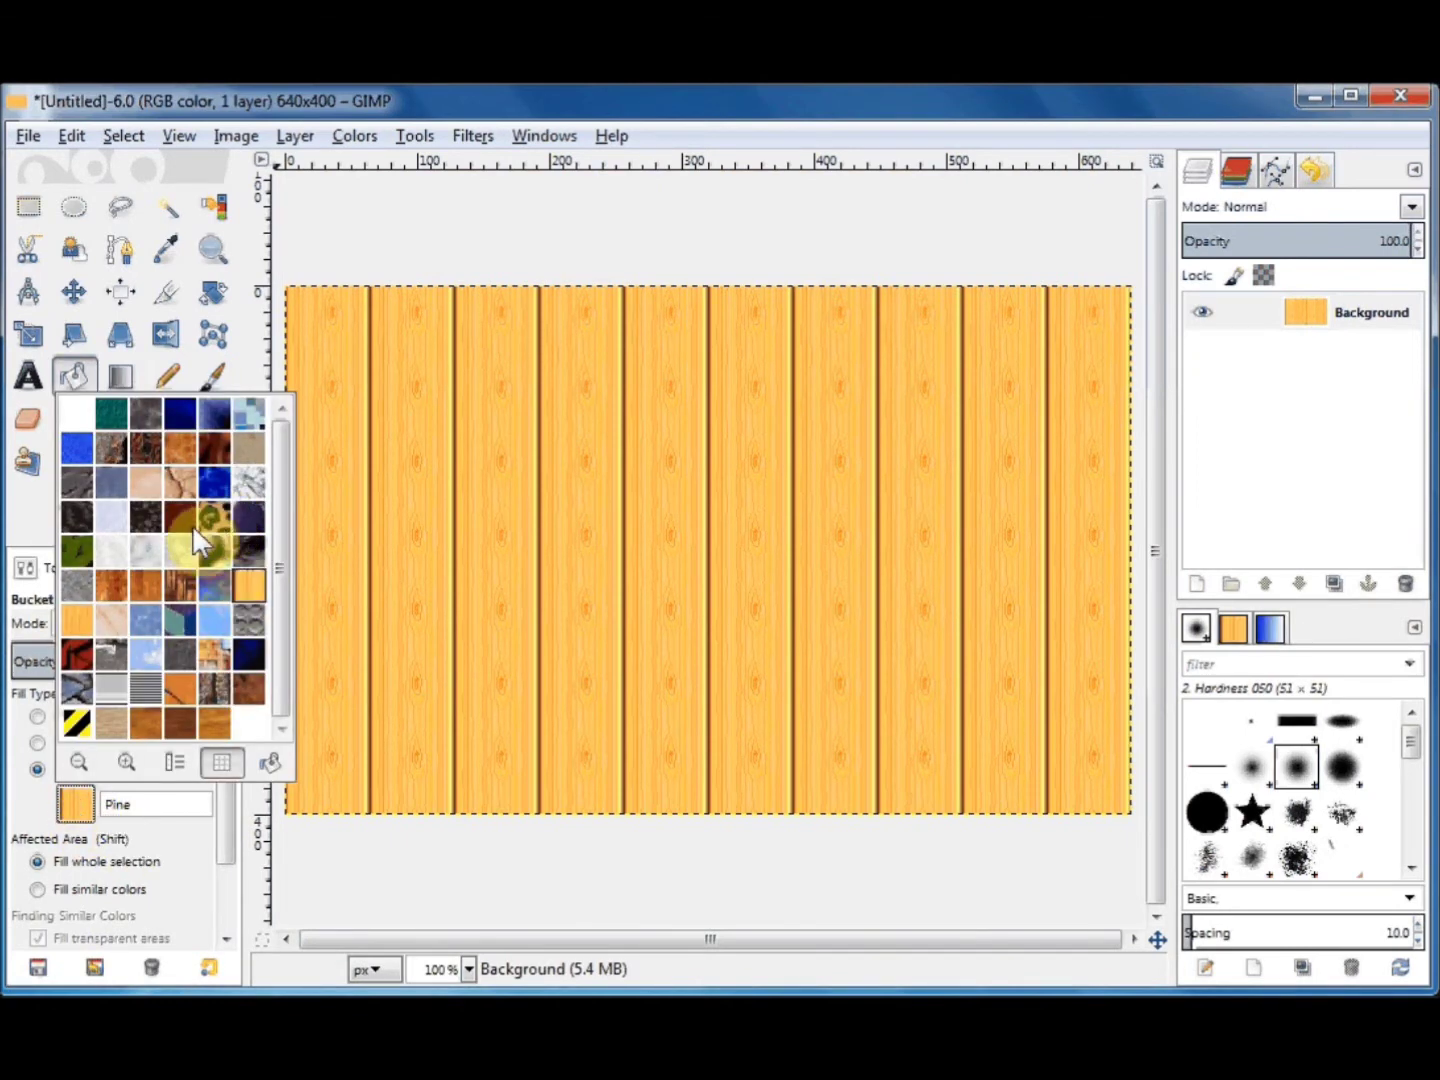
pyautogui.click(178, 621)
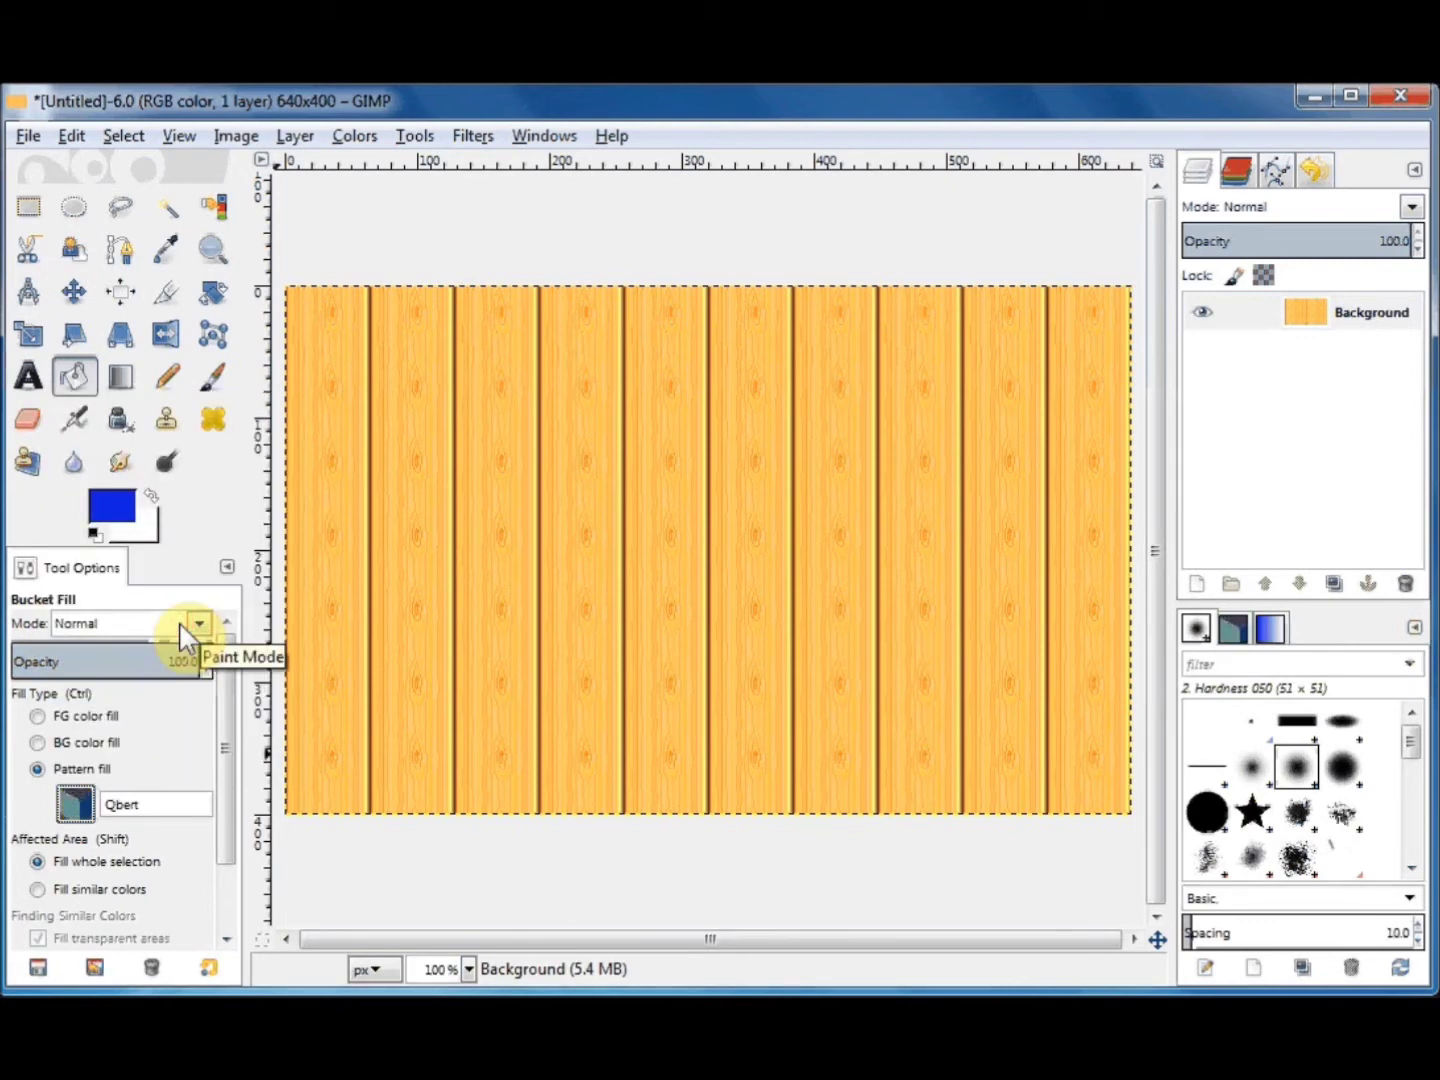
pyautogui.click(601, 625)
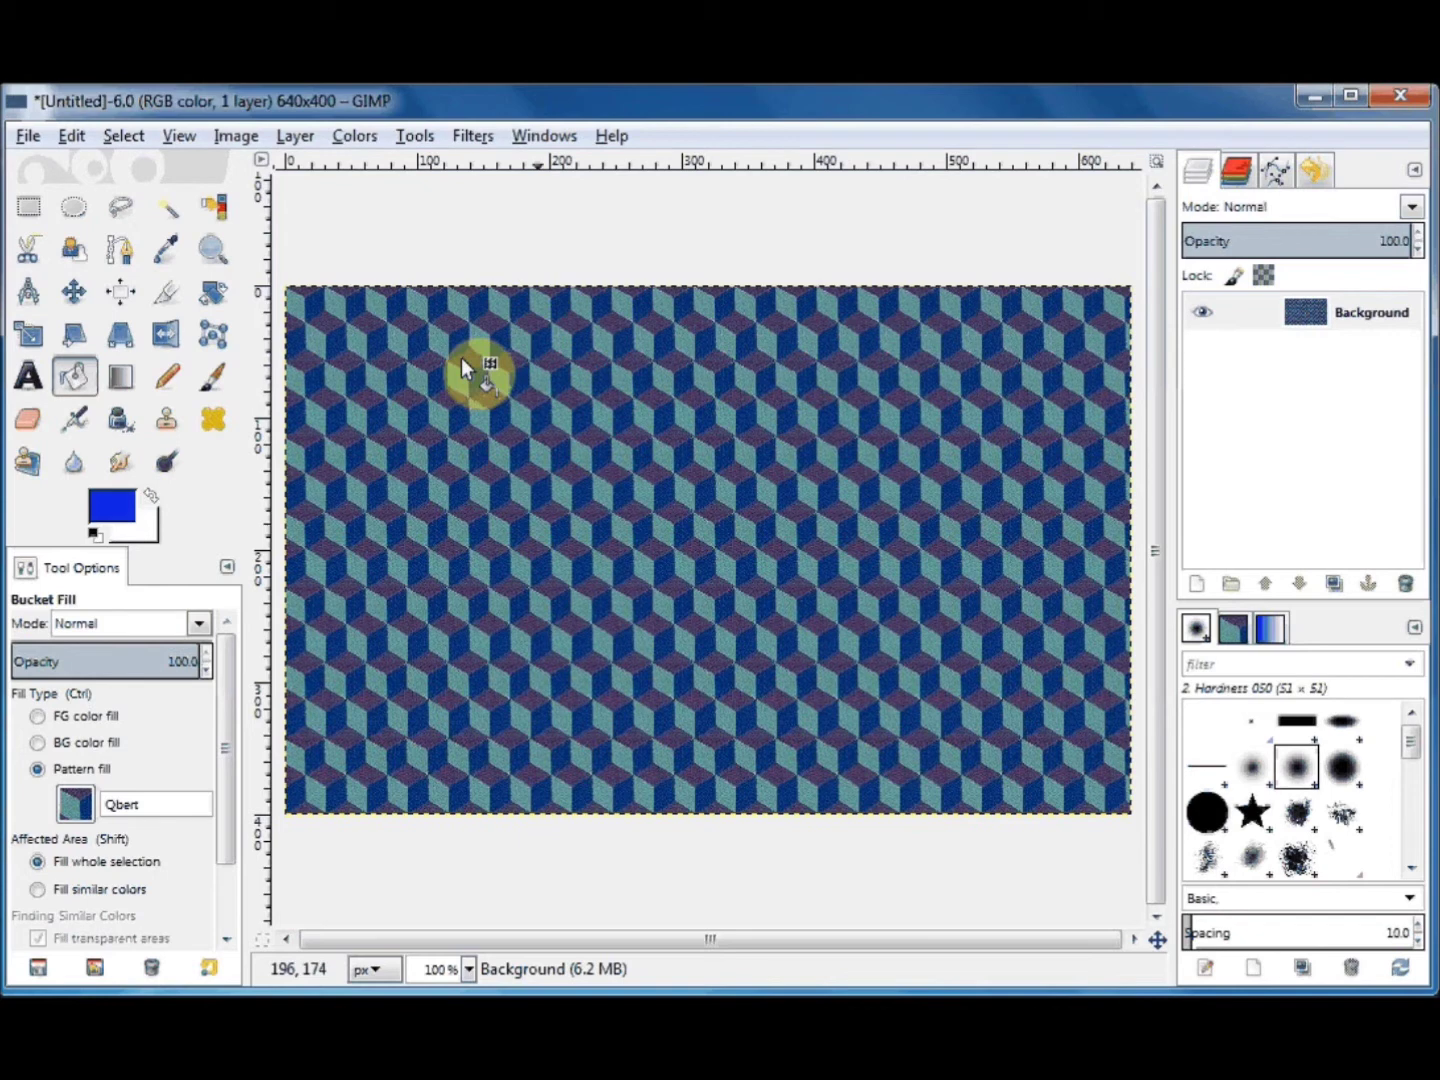
pyautogui.click(28, 209)
# - Fill a rectangular selection in the middle of the canvas with the Lightning pattern, then deselect it
pyautogui.moveTo(466, 418); pyautogui.dragTo(954, 695)
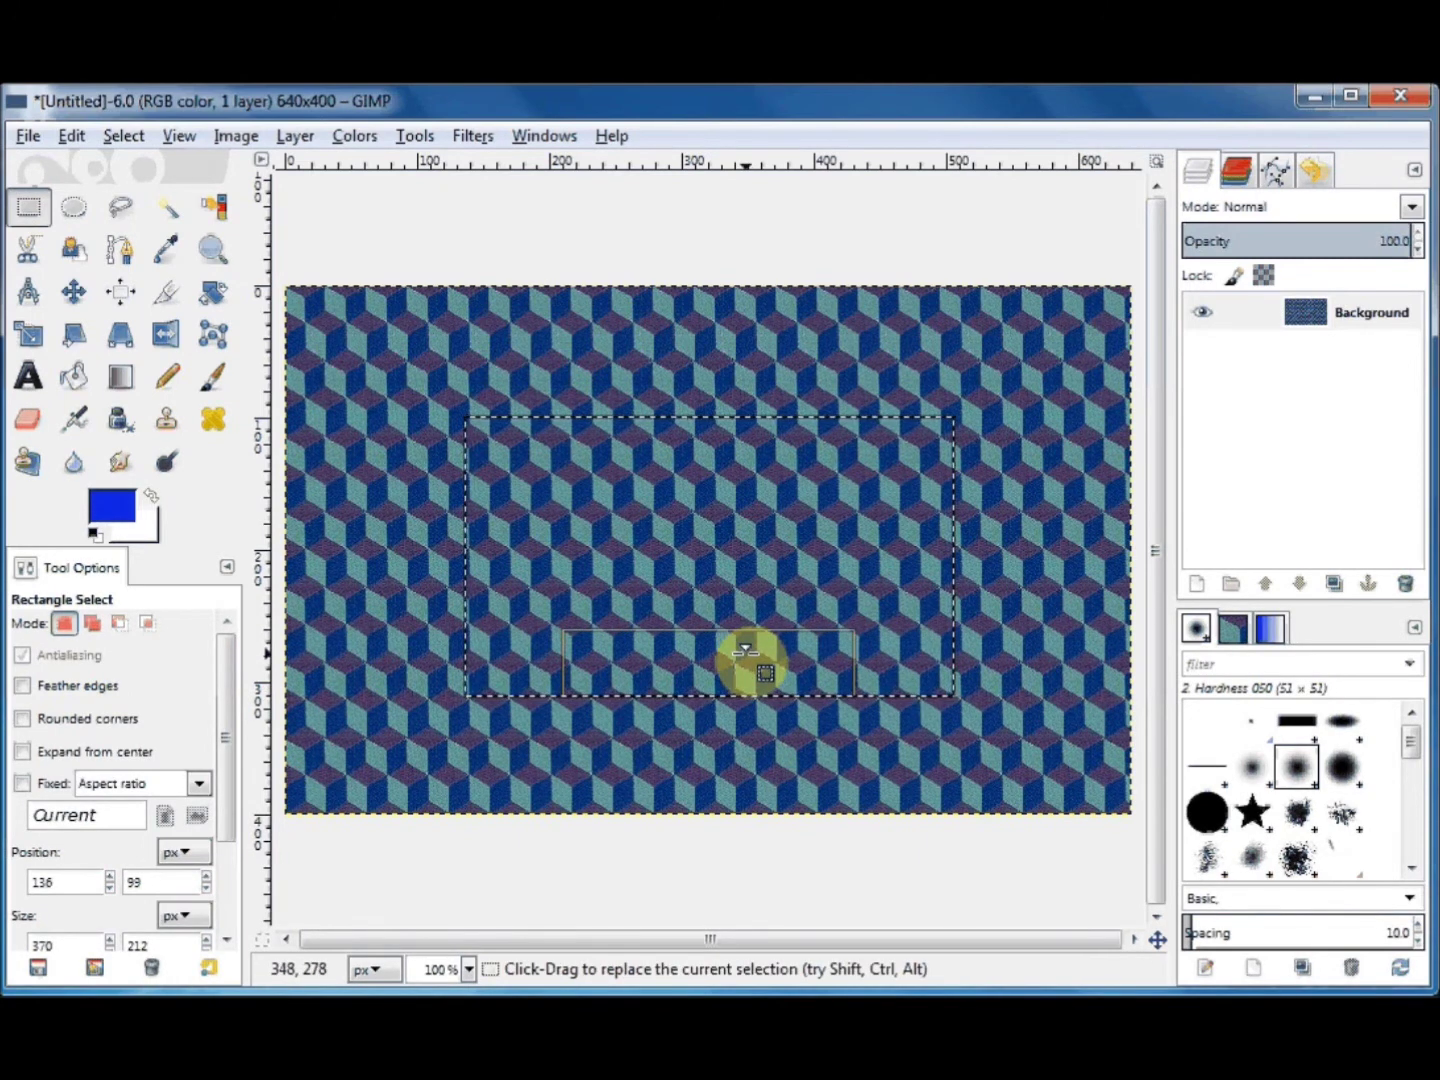
pyautogui.click(78, 391)
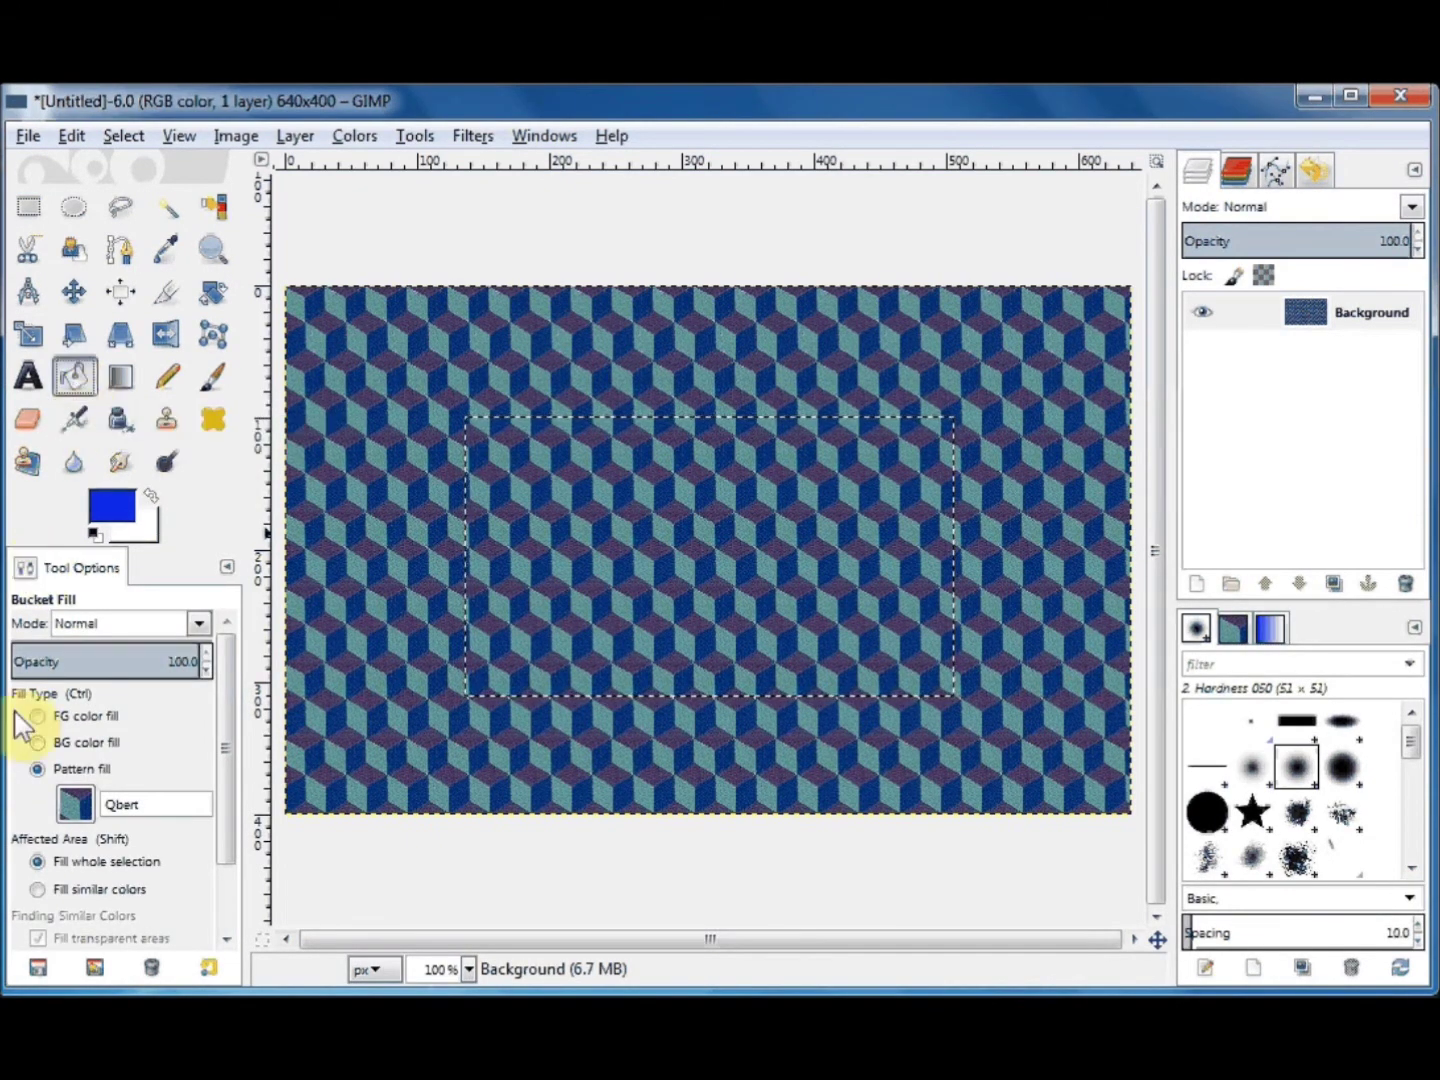
pyautogui.click(75, 806)
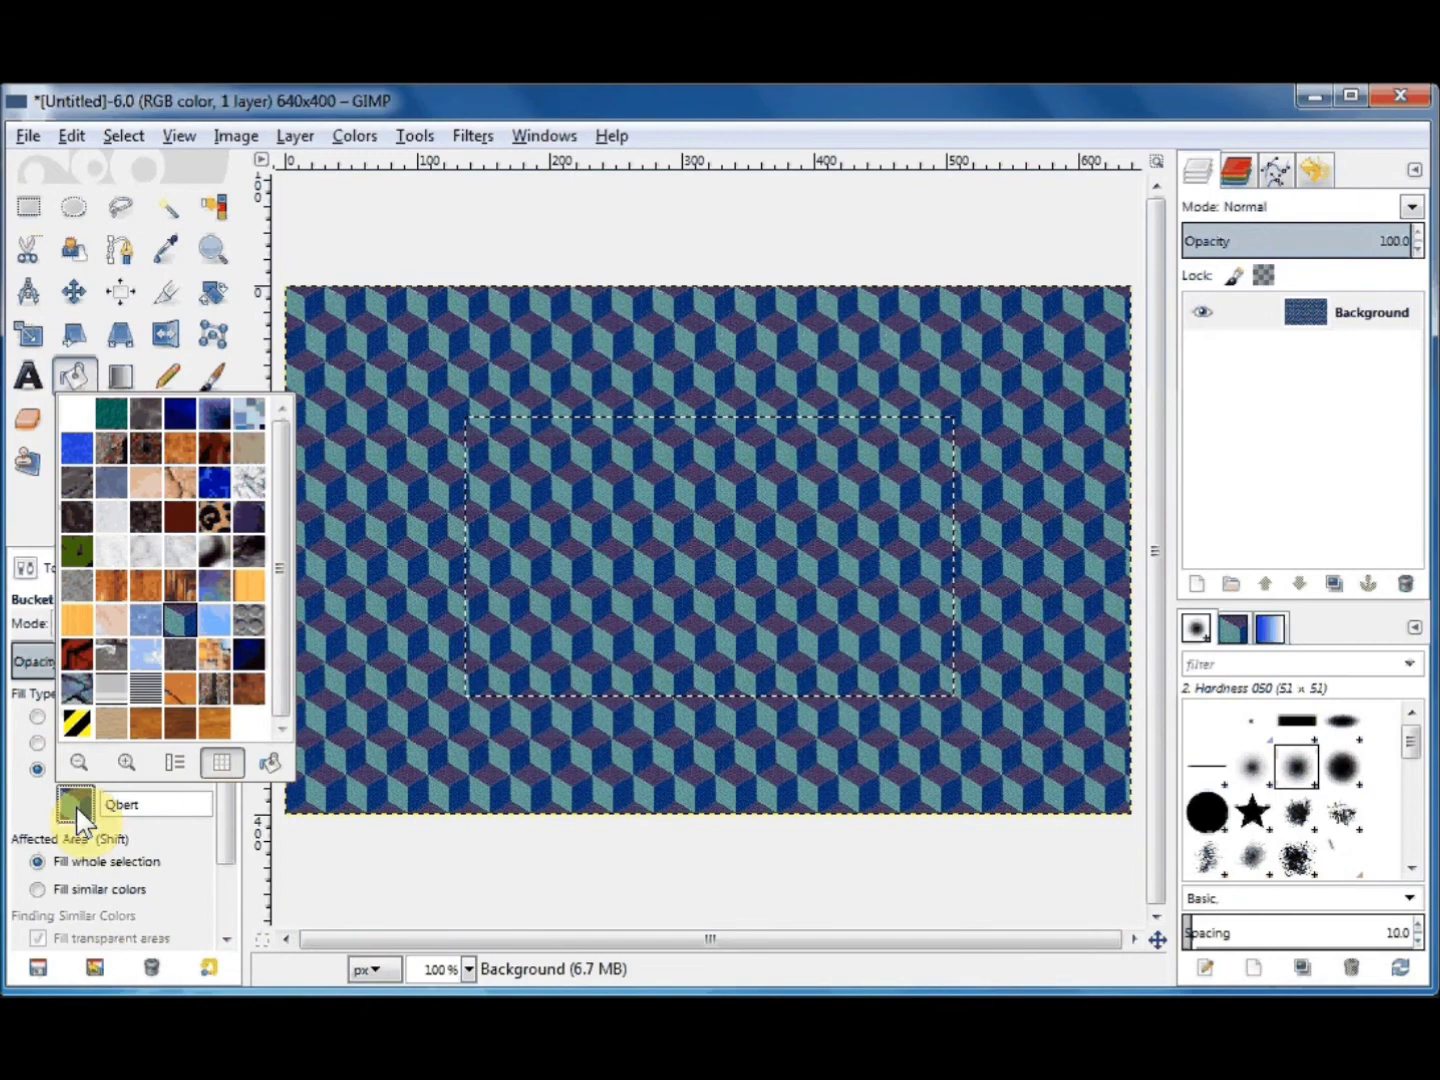
pyautogui.click(247, 504)
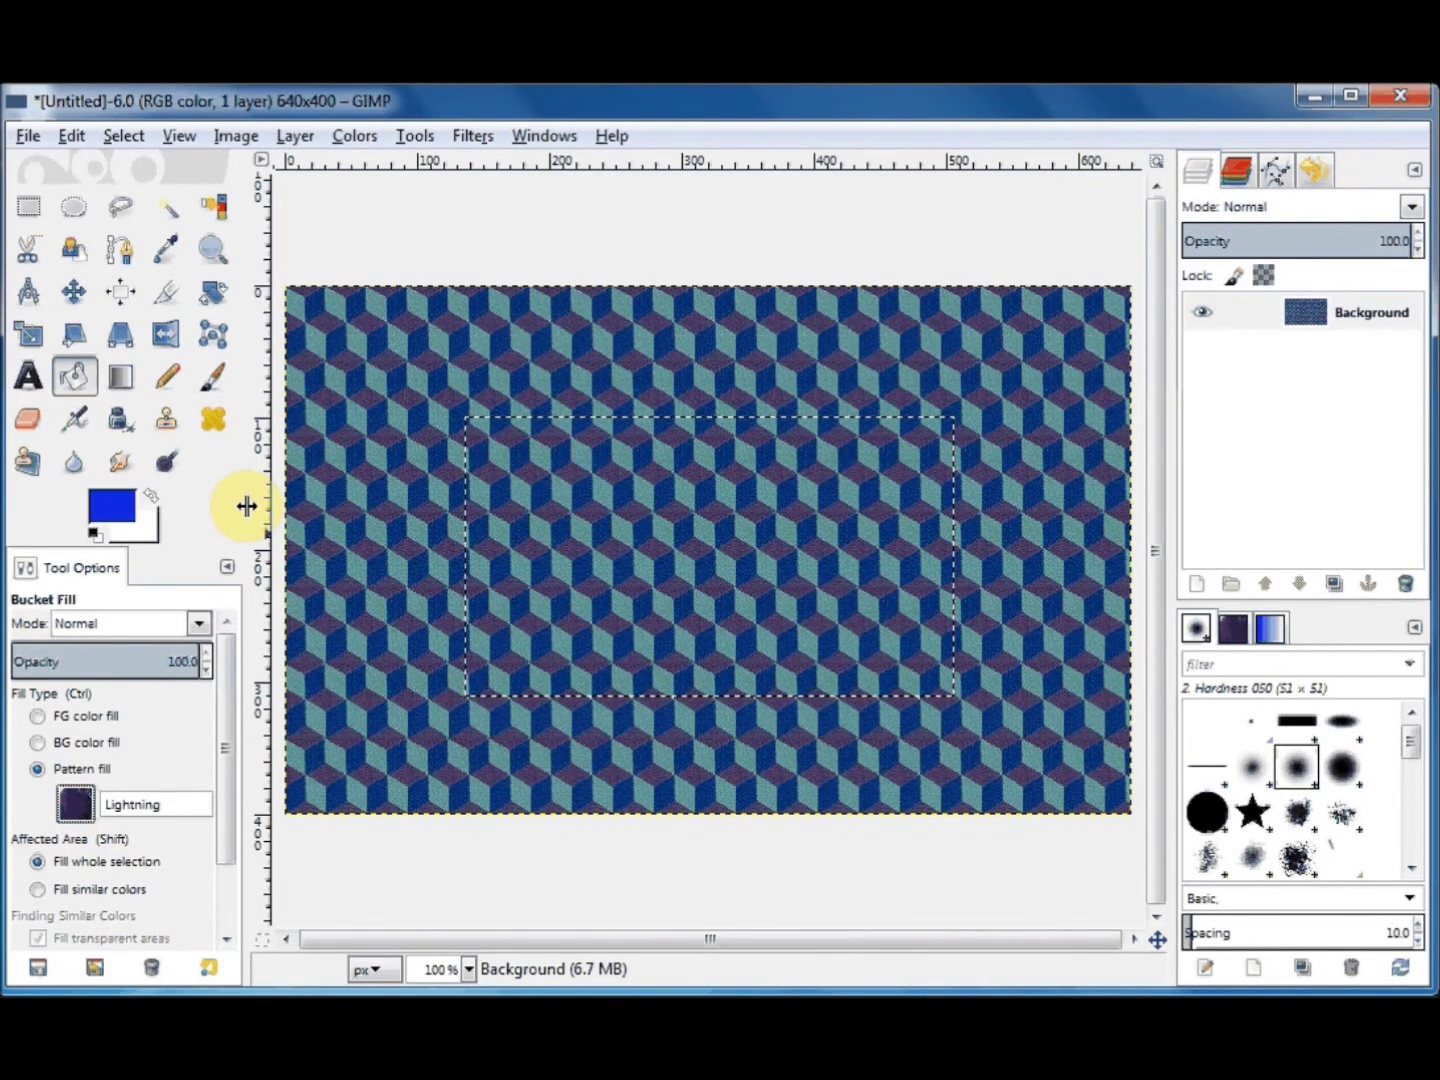
pyautogui.click(715, 589)
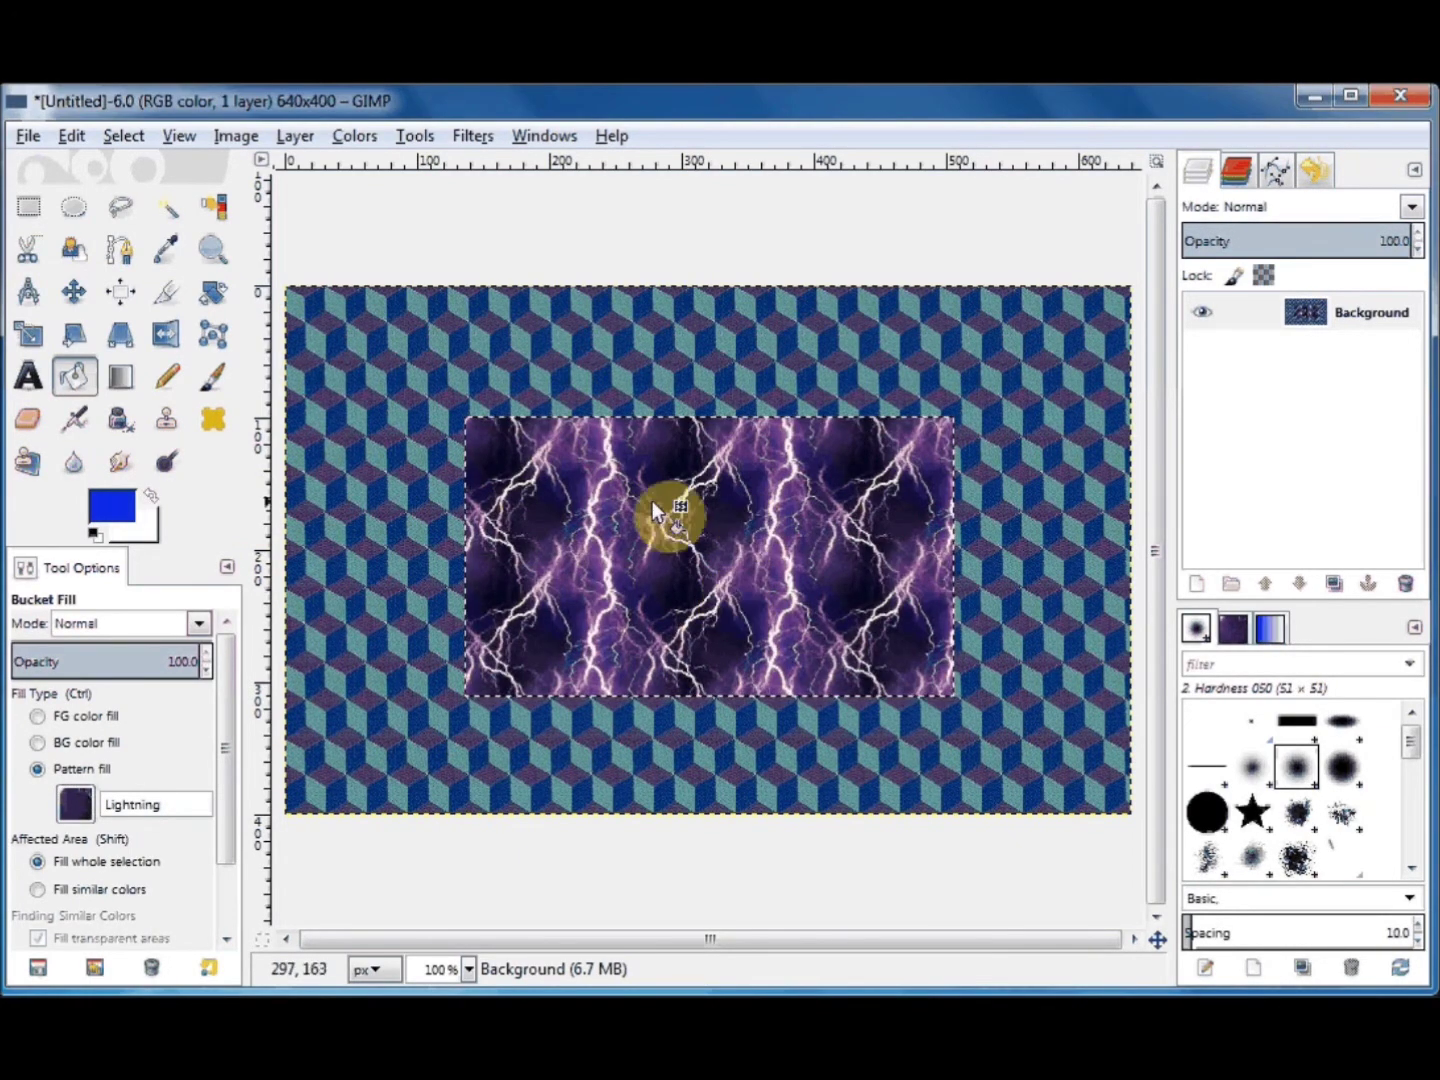
pyautogui.click(120, 137)
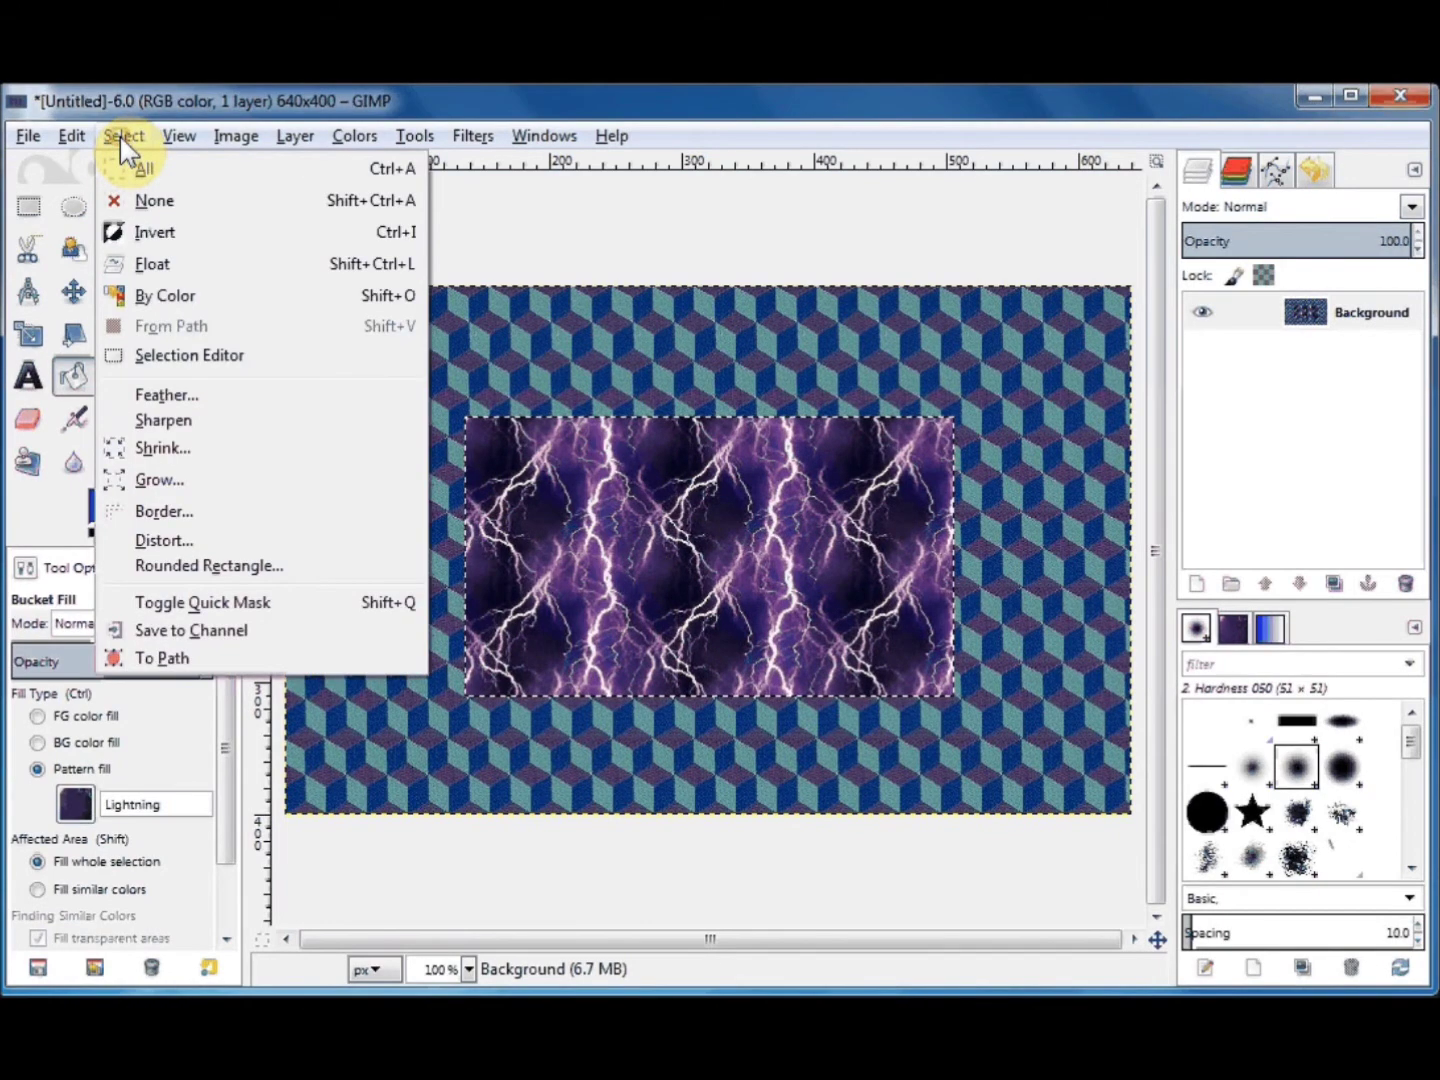
pyautogui.click(145, 201)
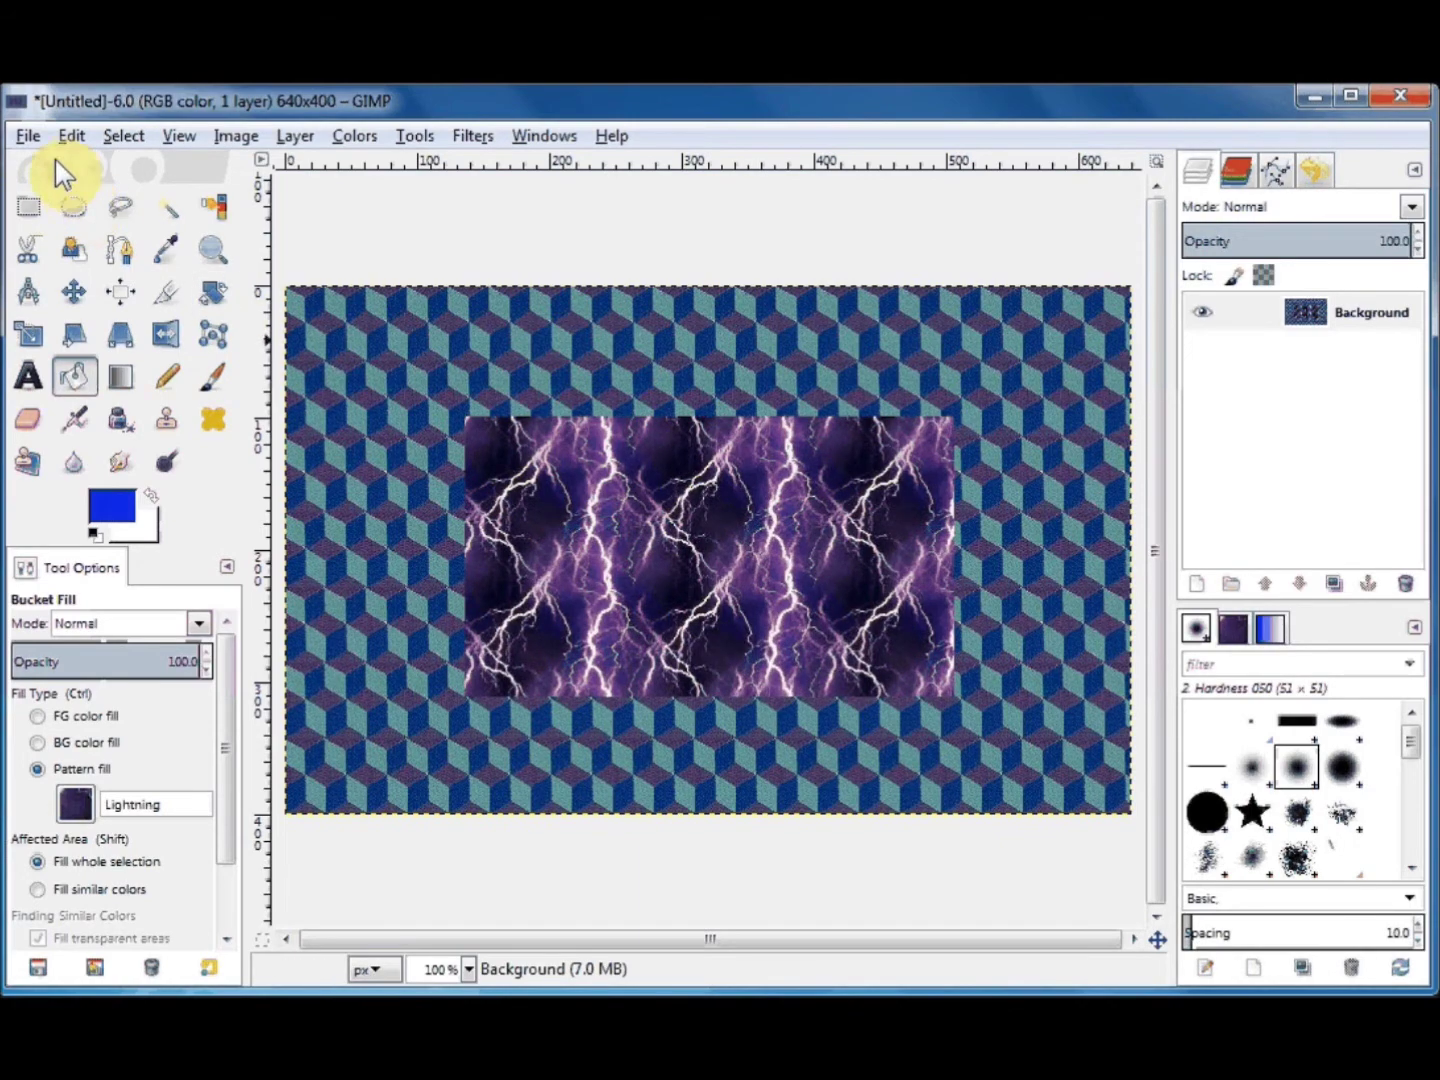
# - Export the image as bucketfill.png to the Pictures folder with default PNG options
pyautogui.click(31, 137)
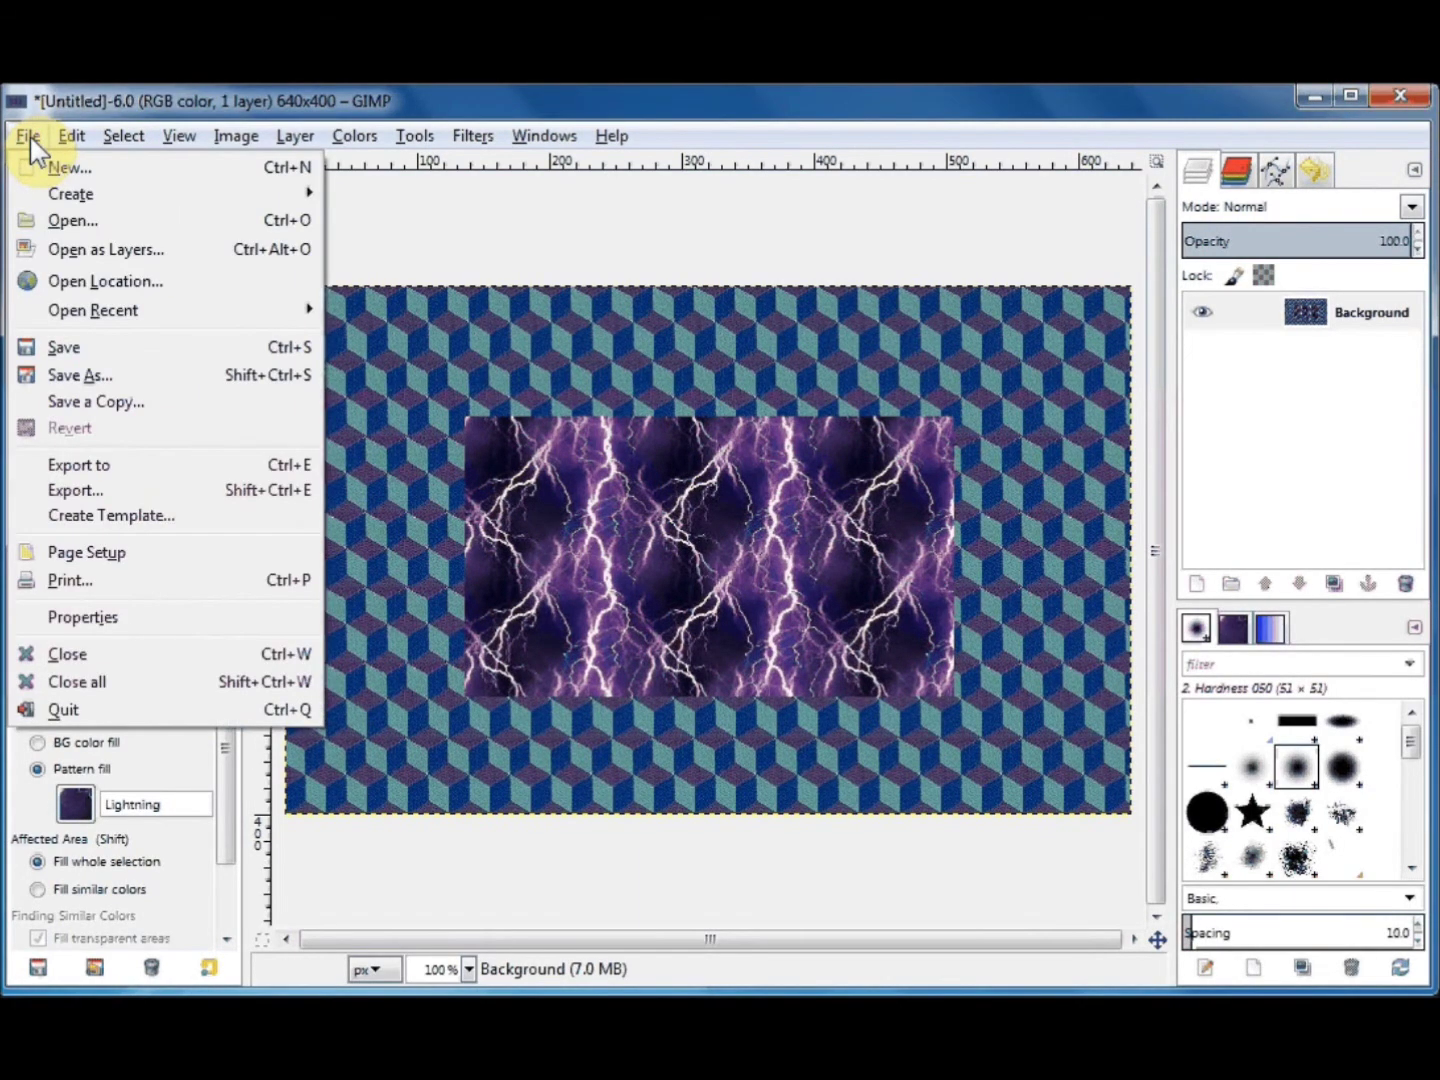
pyautogui.click(64, 491)
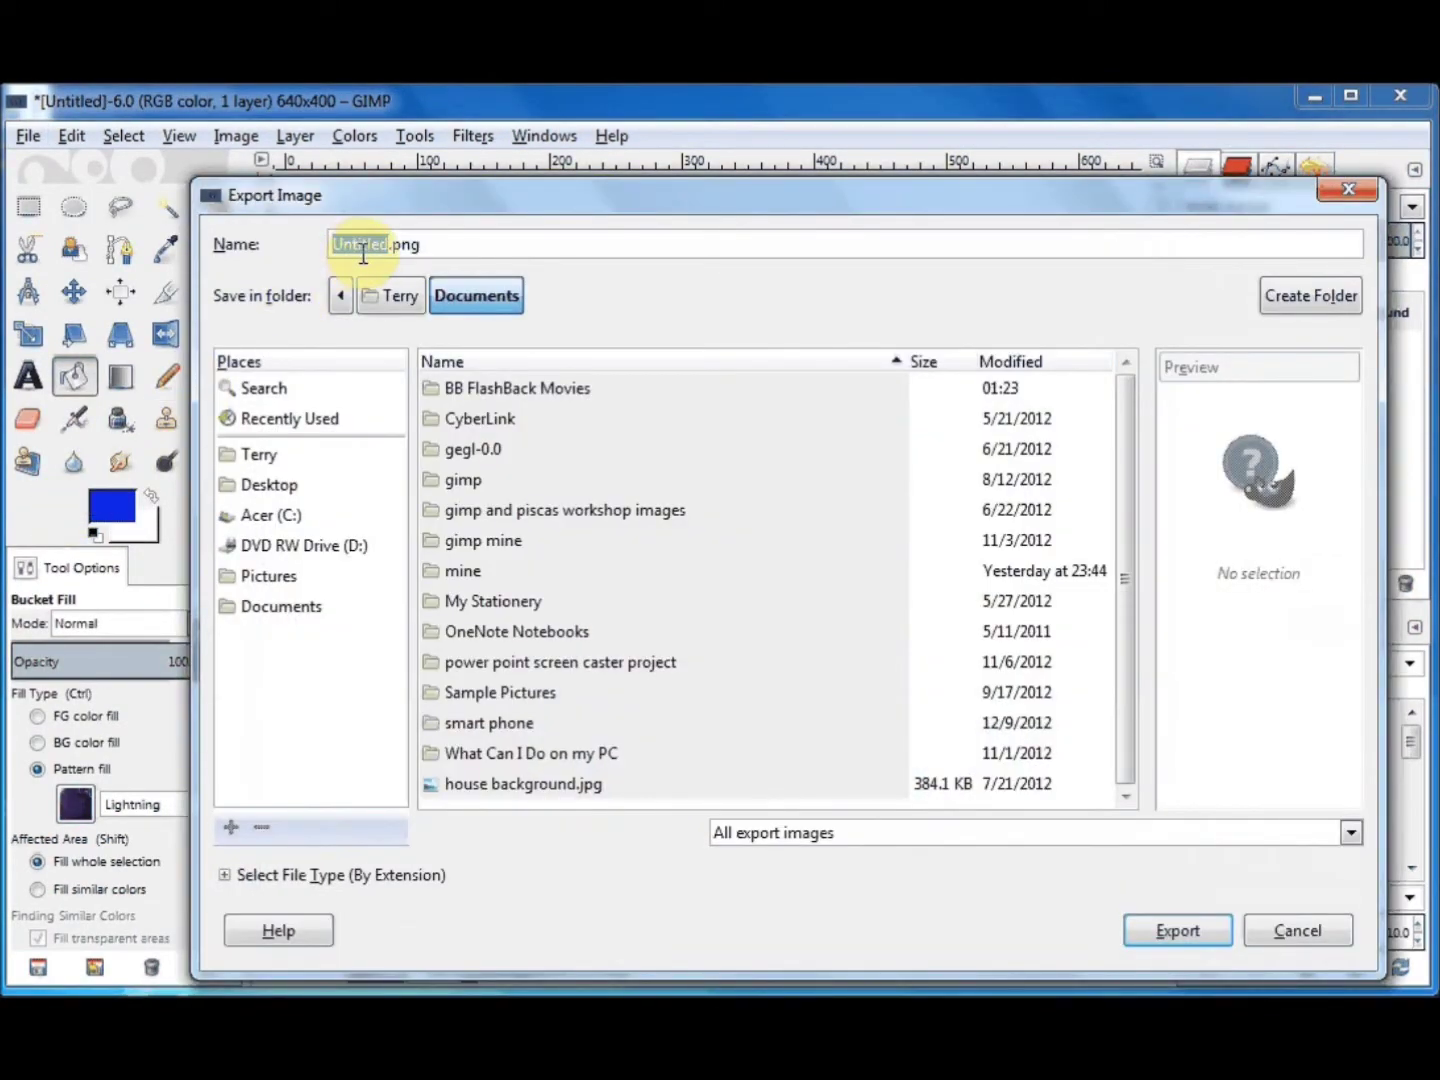
pyautogui.write('buck')
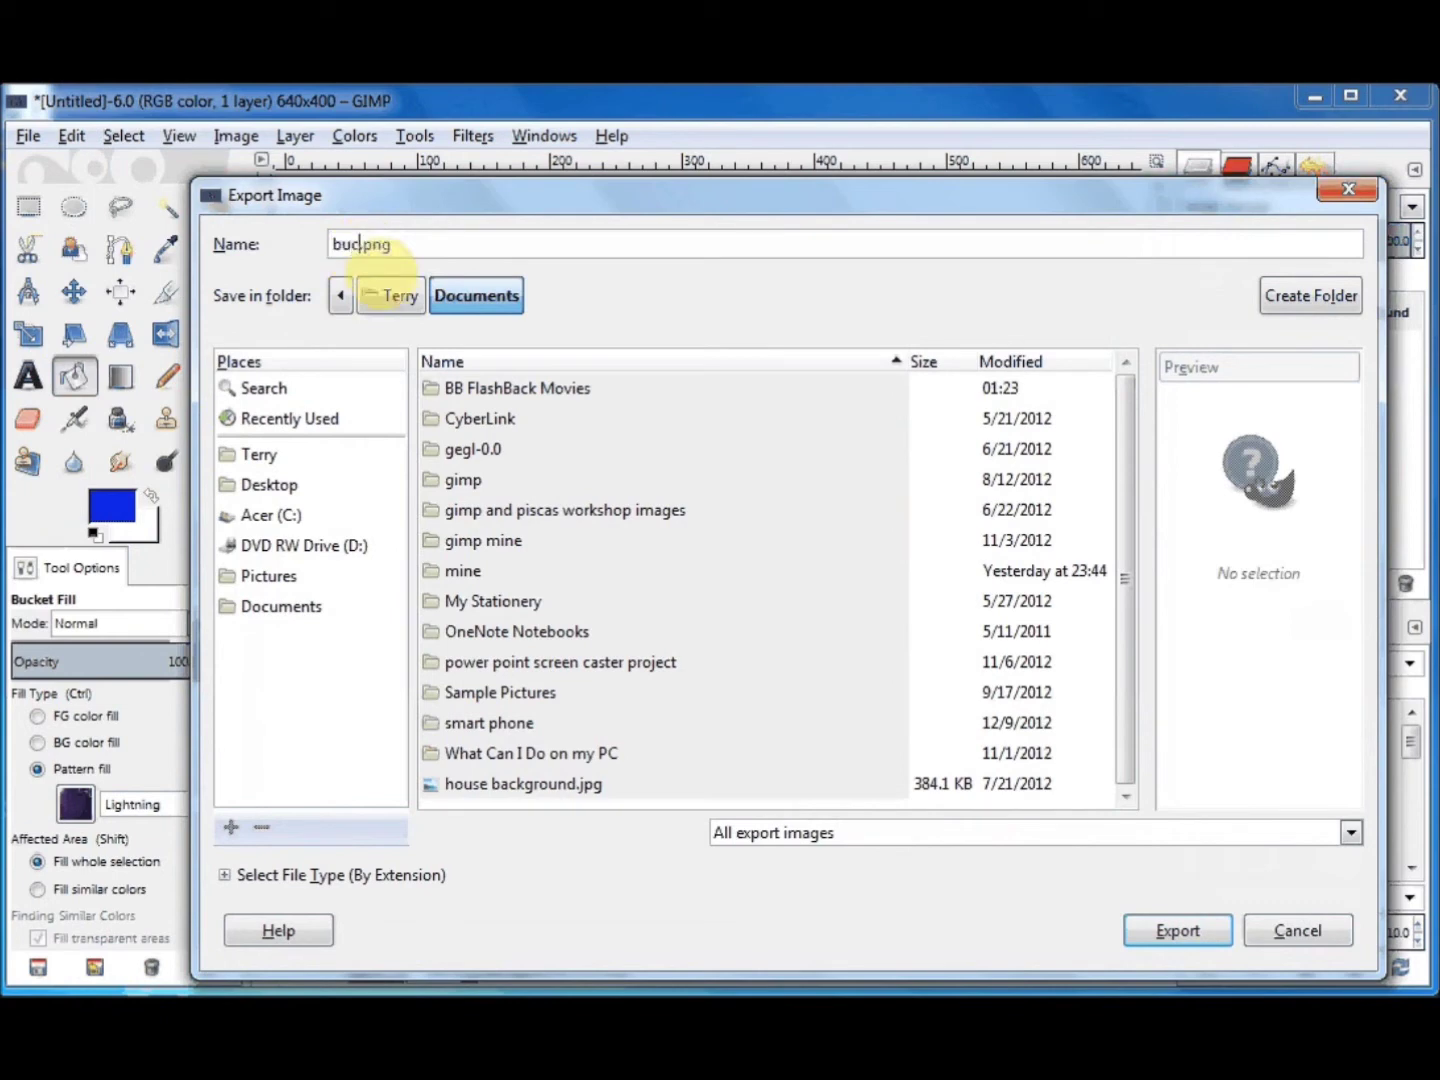
pyautogui.write('etfill')
pyautogui.click(450, 250)
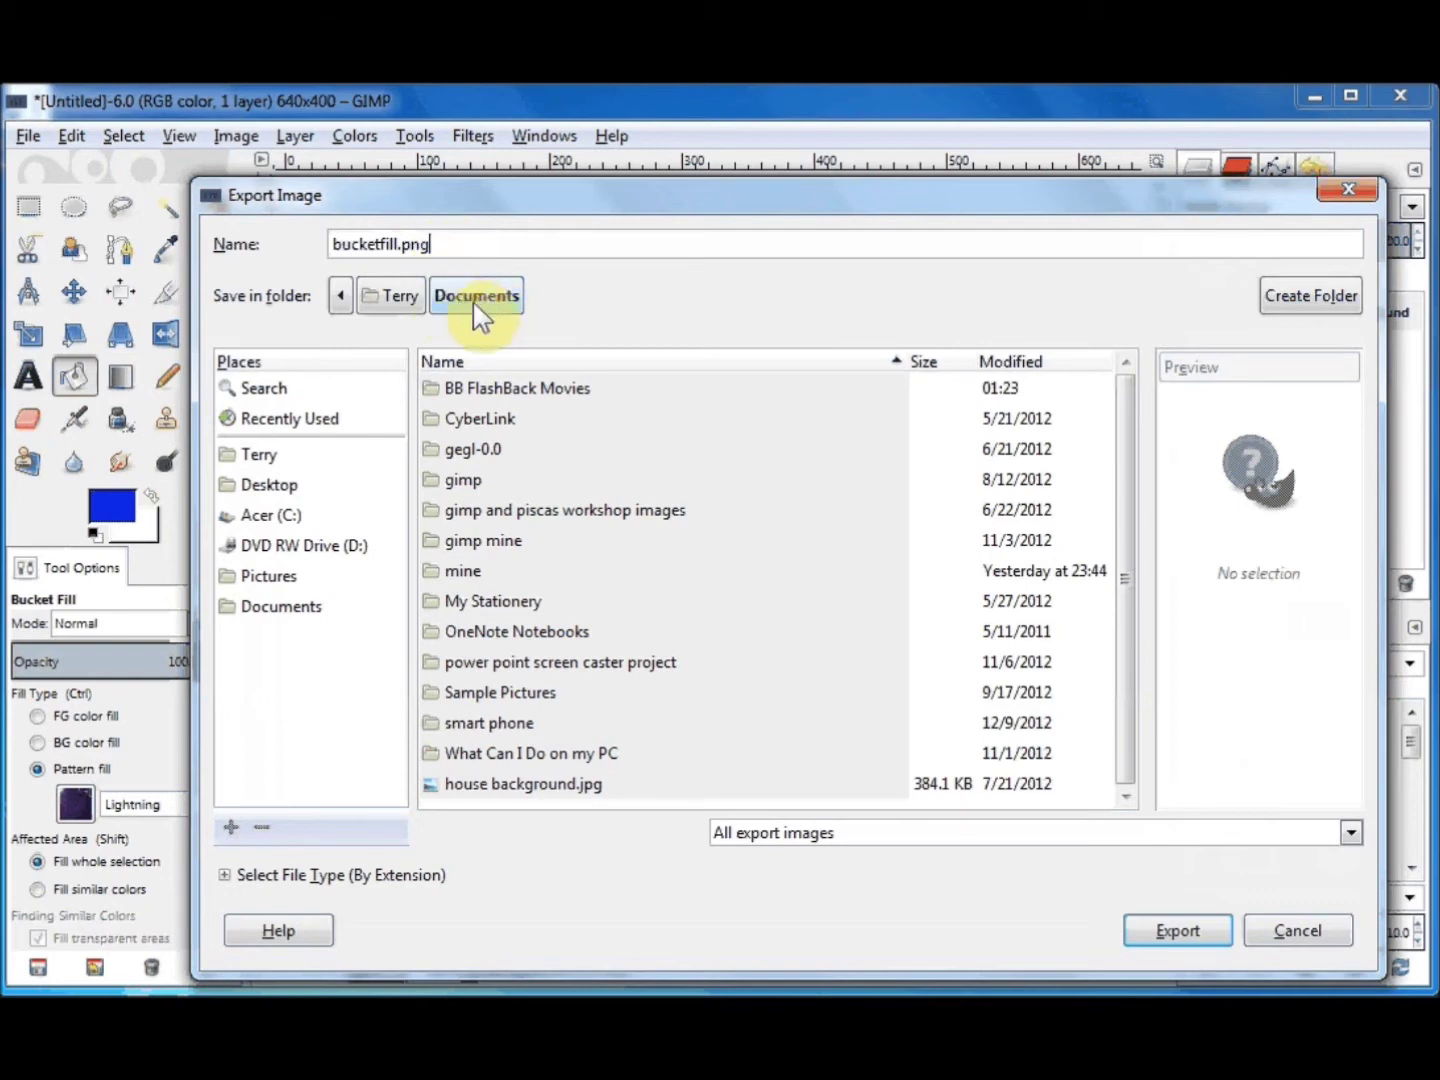
pyautogui.click(269, 584)
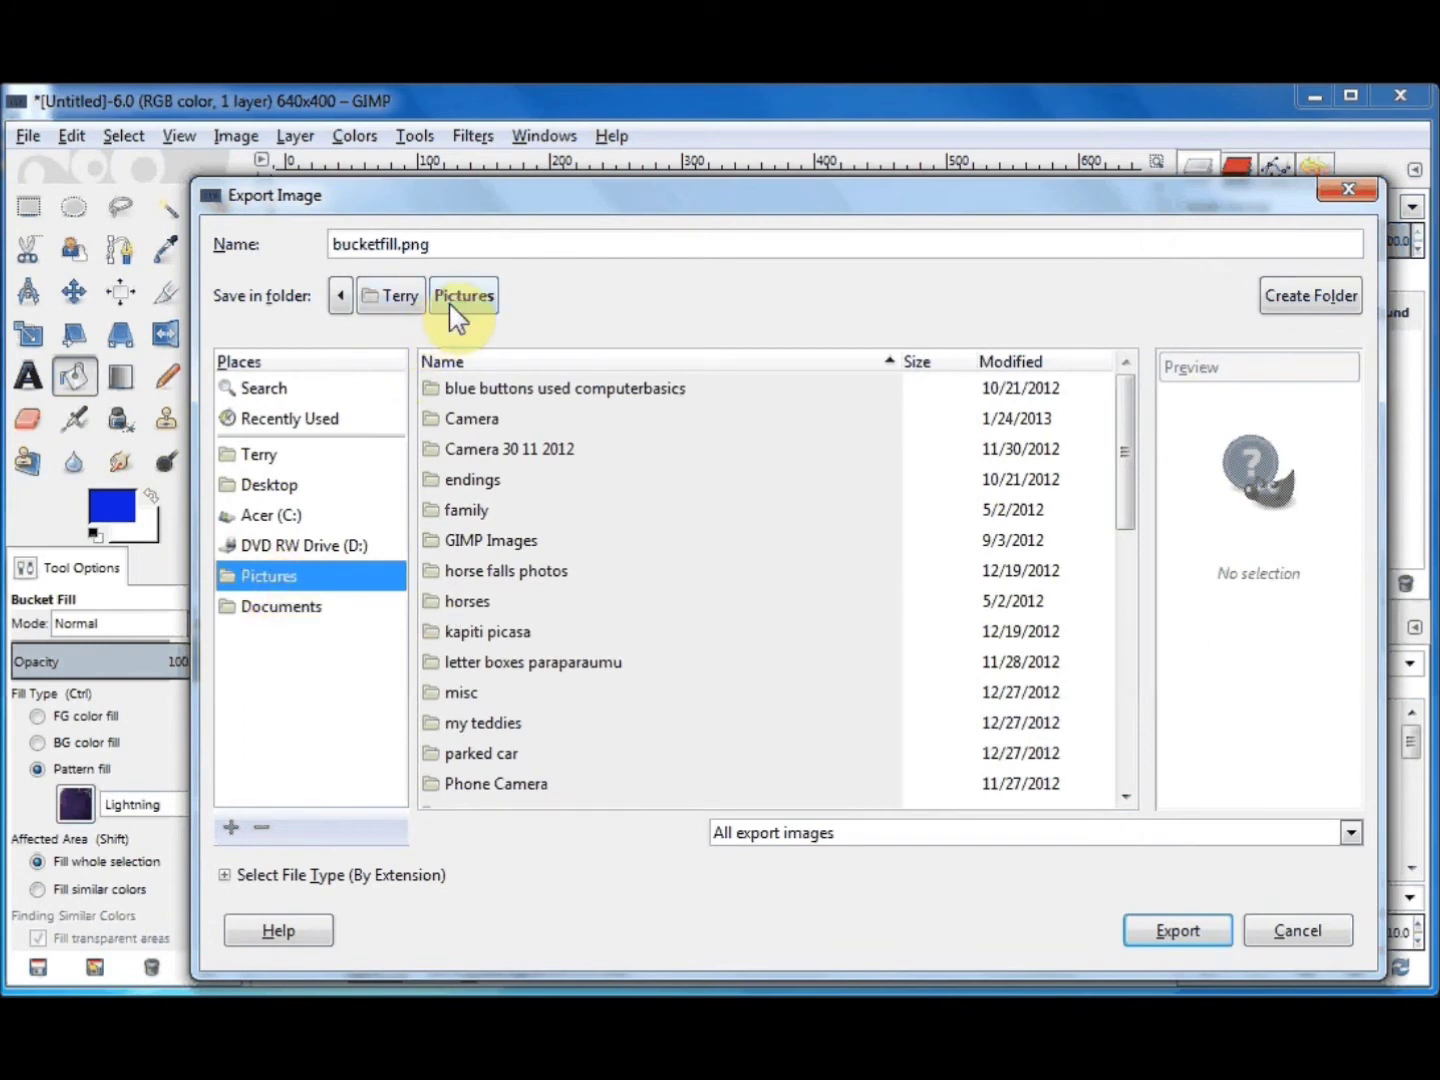
pyautogui.click(1175, 932)
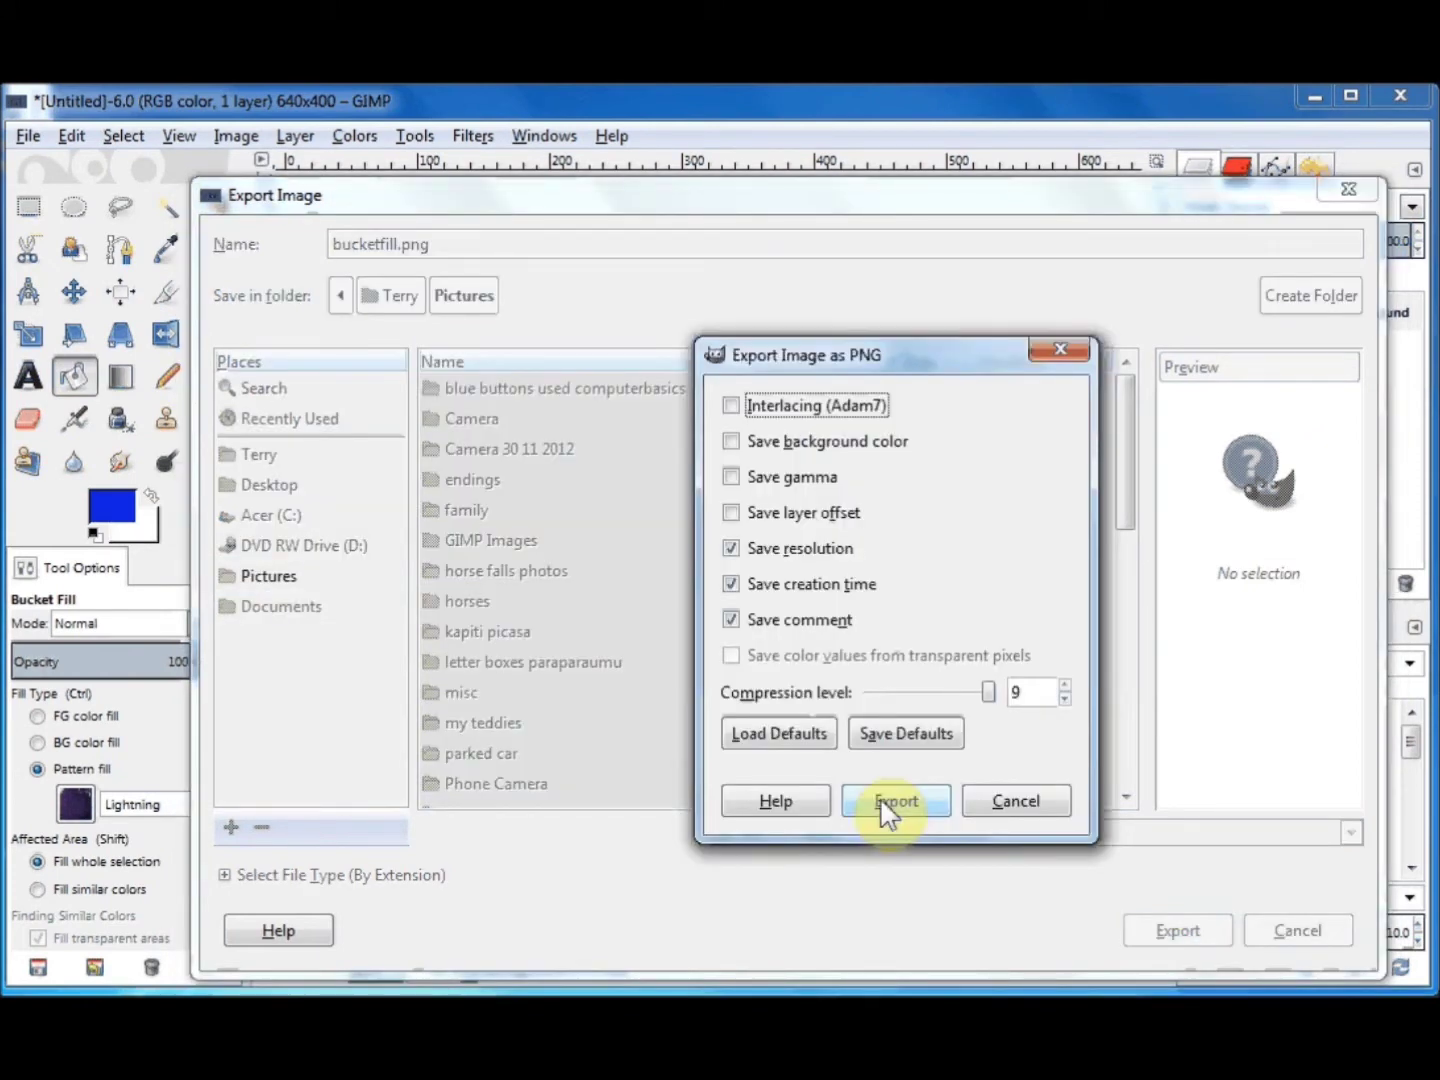
pyautogui.click(882, 806)
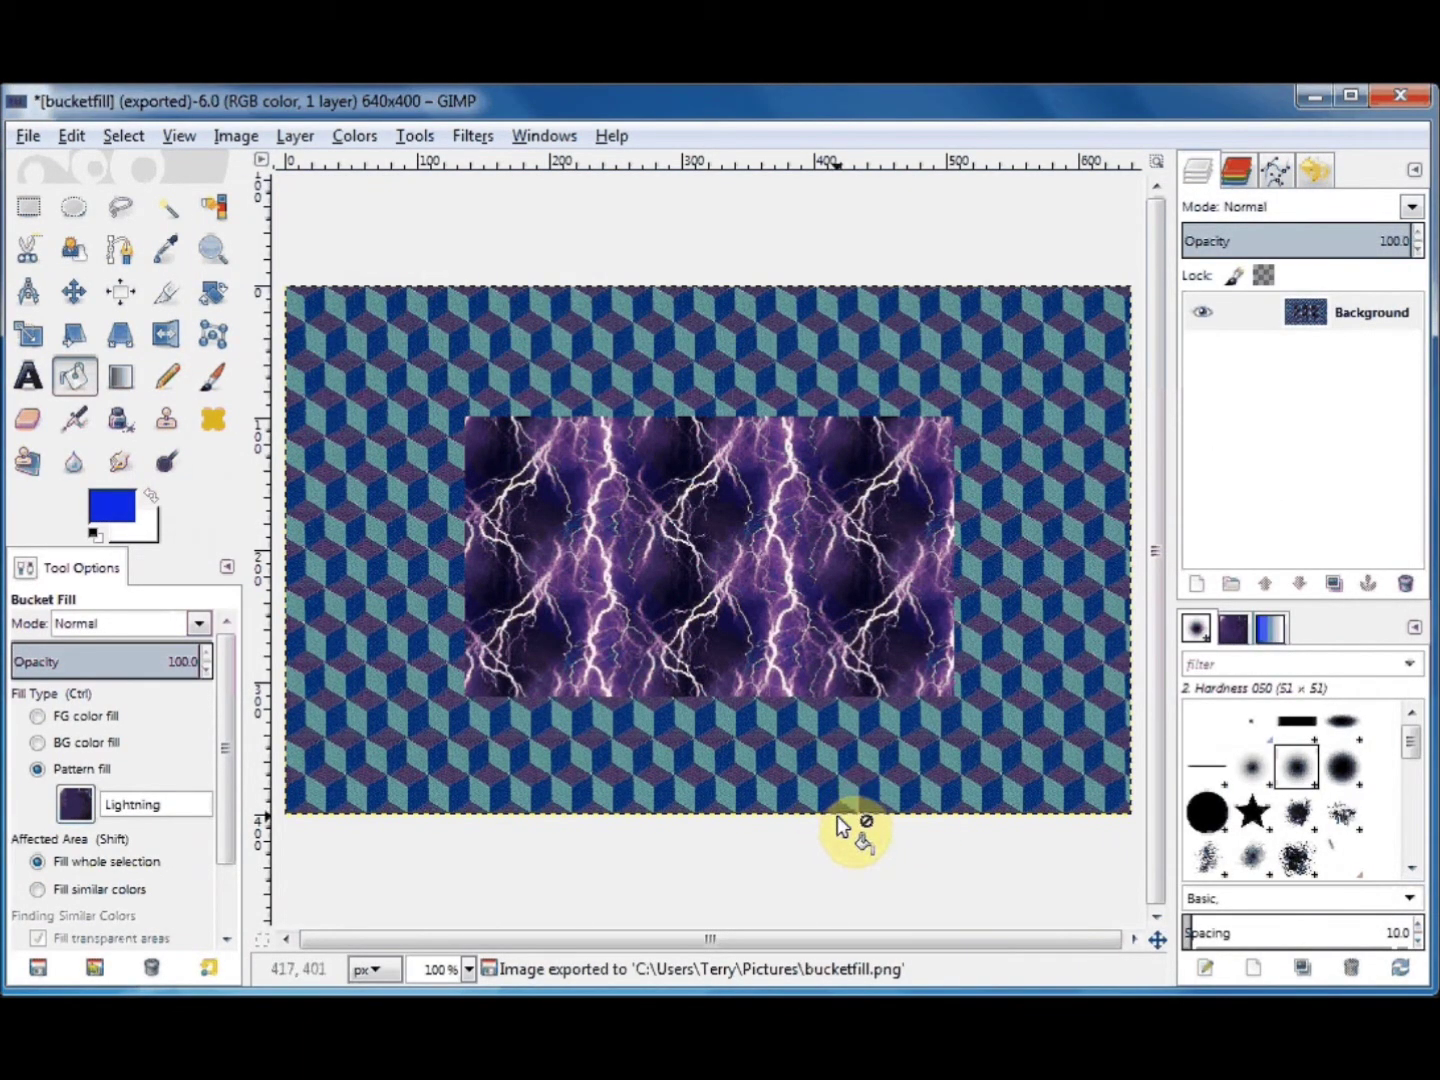
# - Close the image without saving, reset colours to black and white, and change the Bucket Fill type
pyautogui.click(1398, 96)
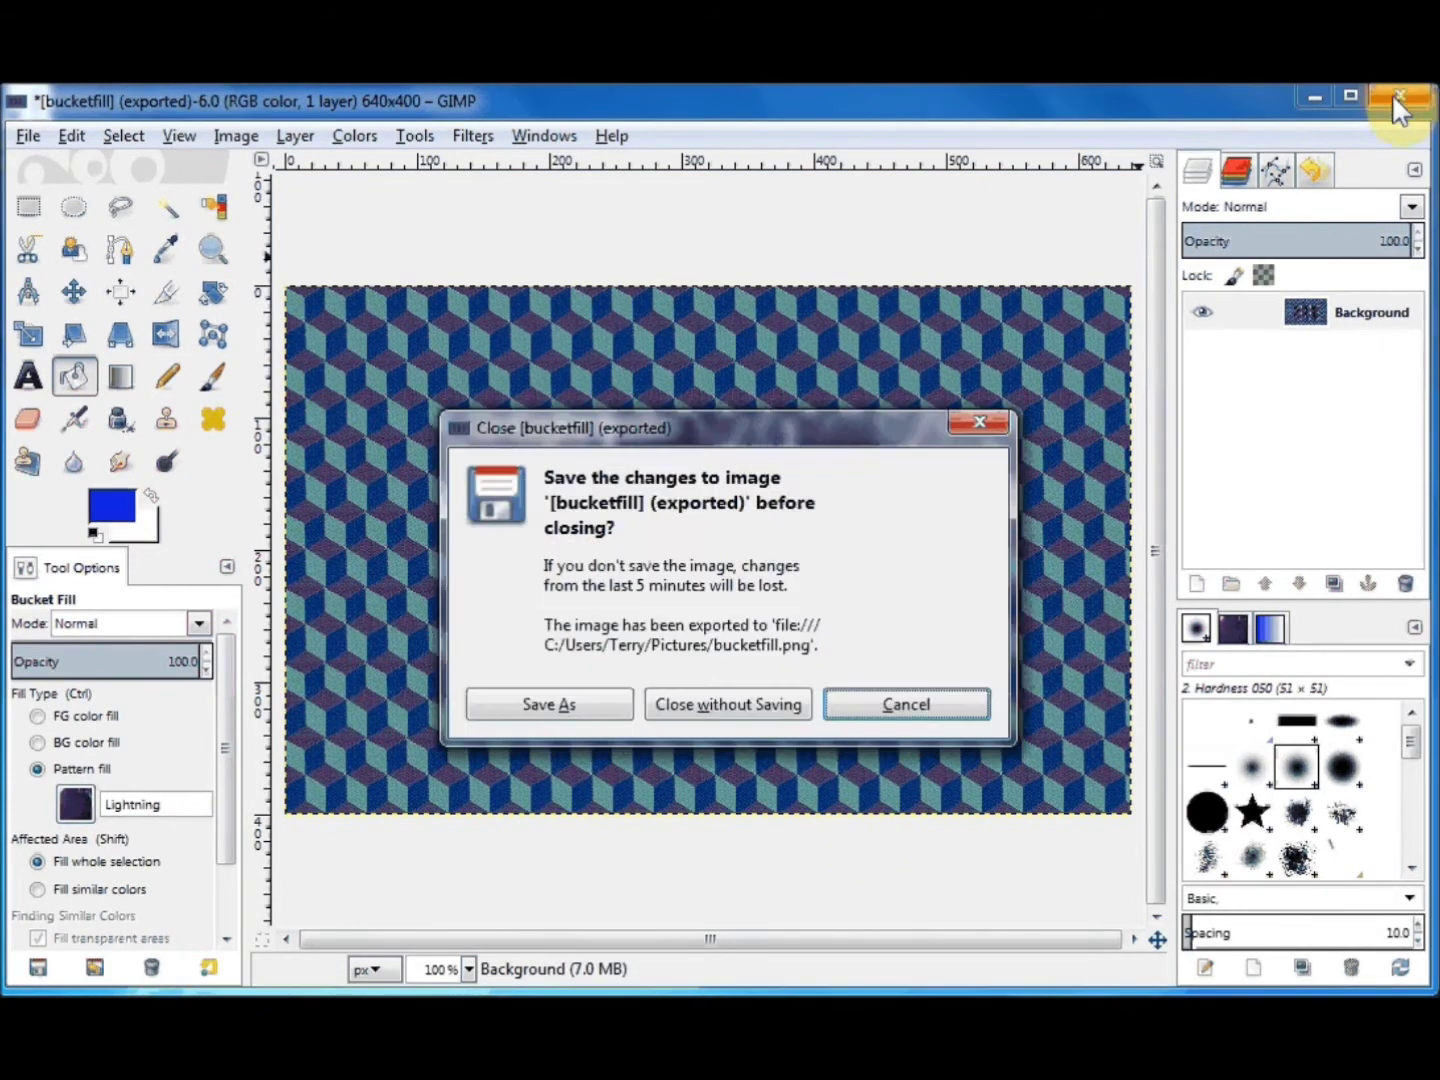
pyautogui.click(697, 703)
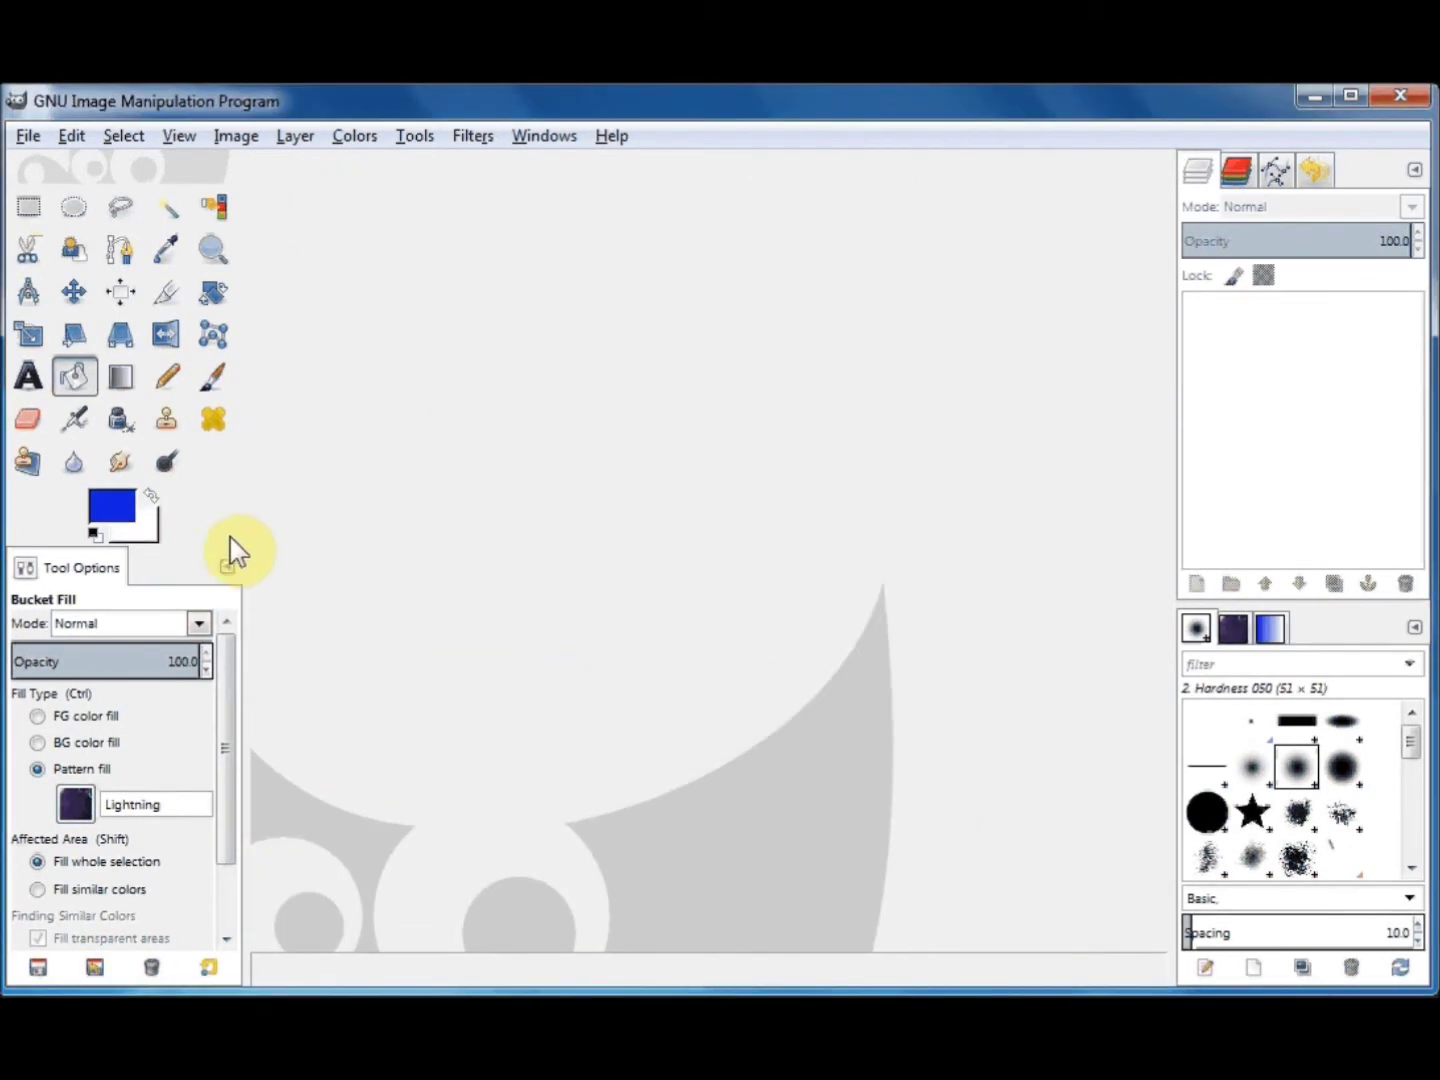
pyautogui.click(92, 535)
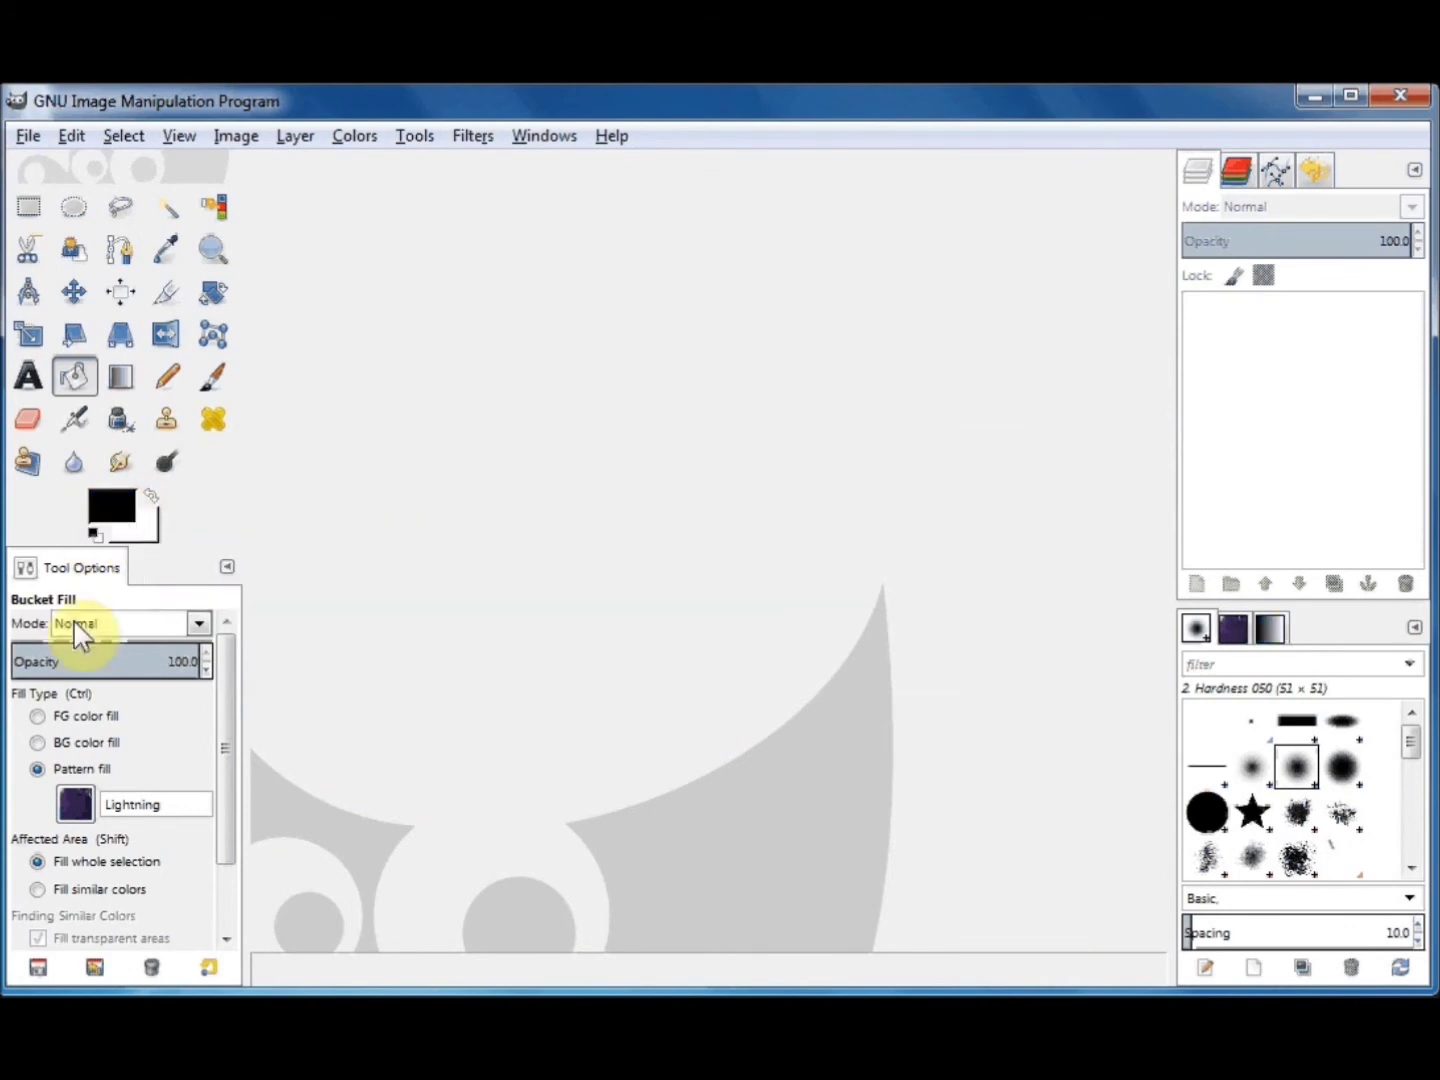
pyautogui.click(104, 716)
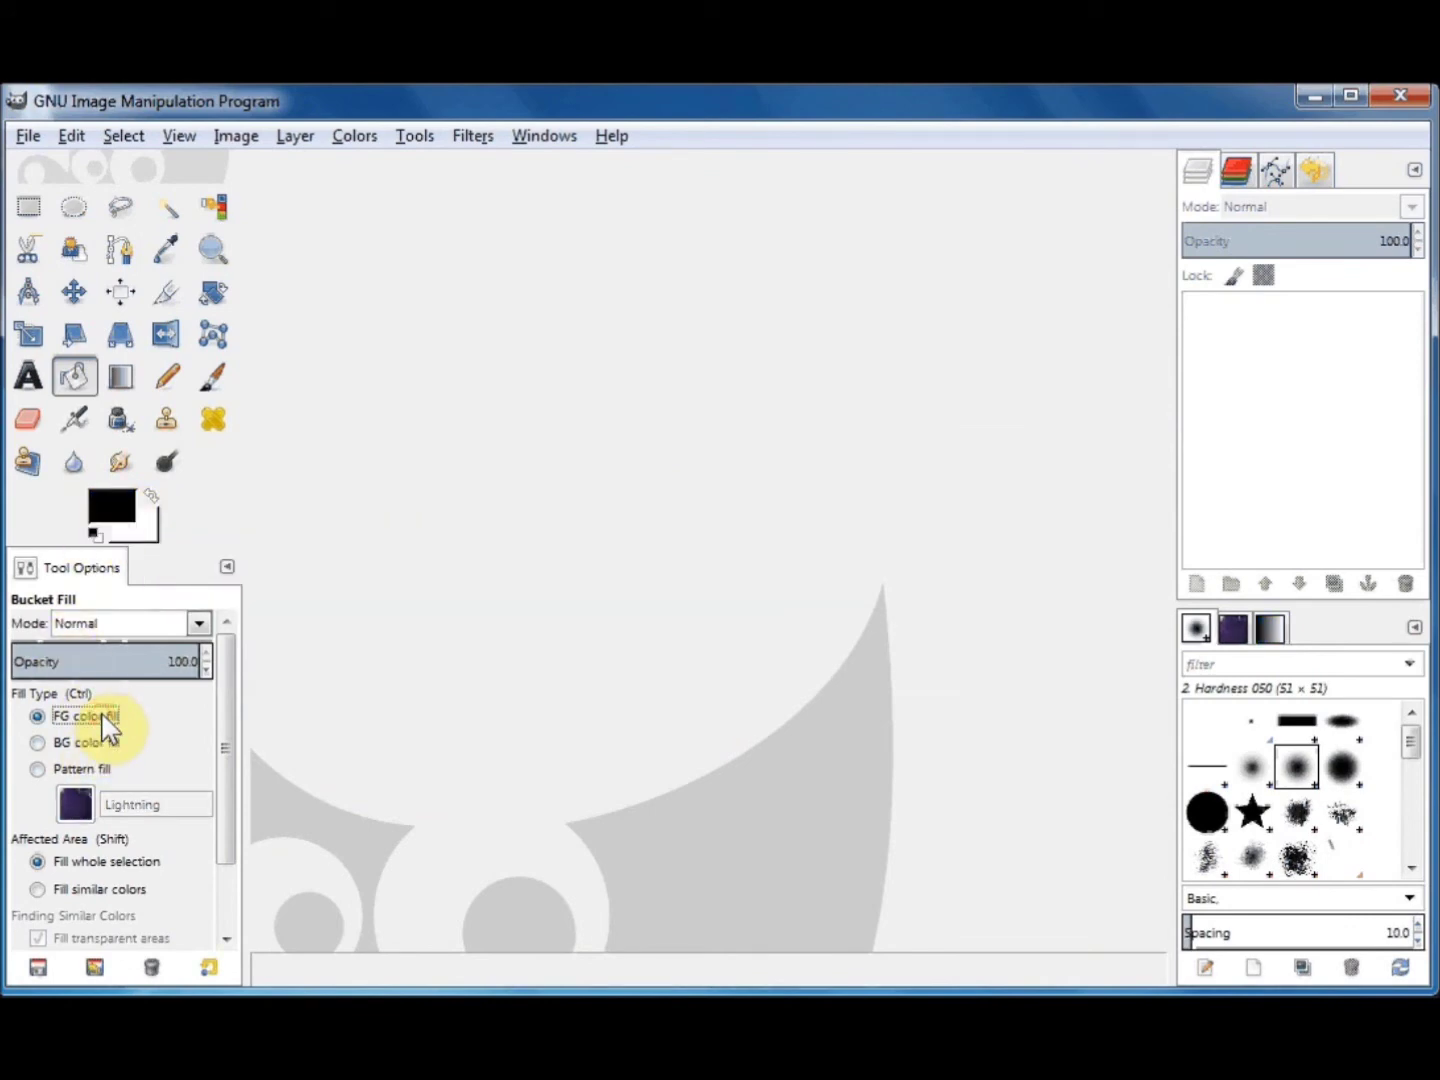
pyautogui.click(157, 740)
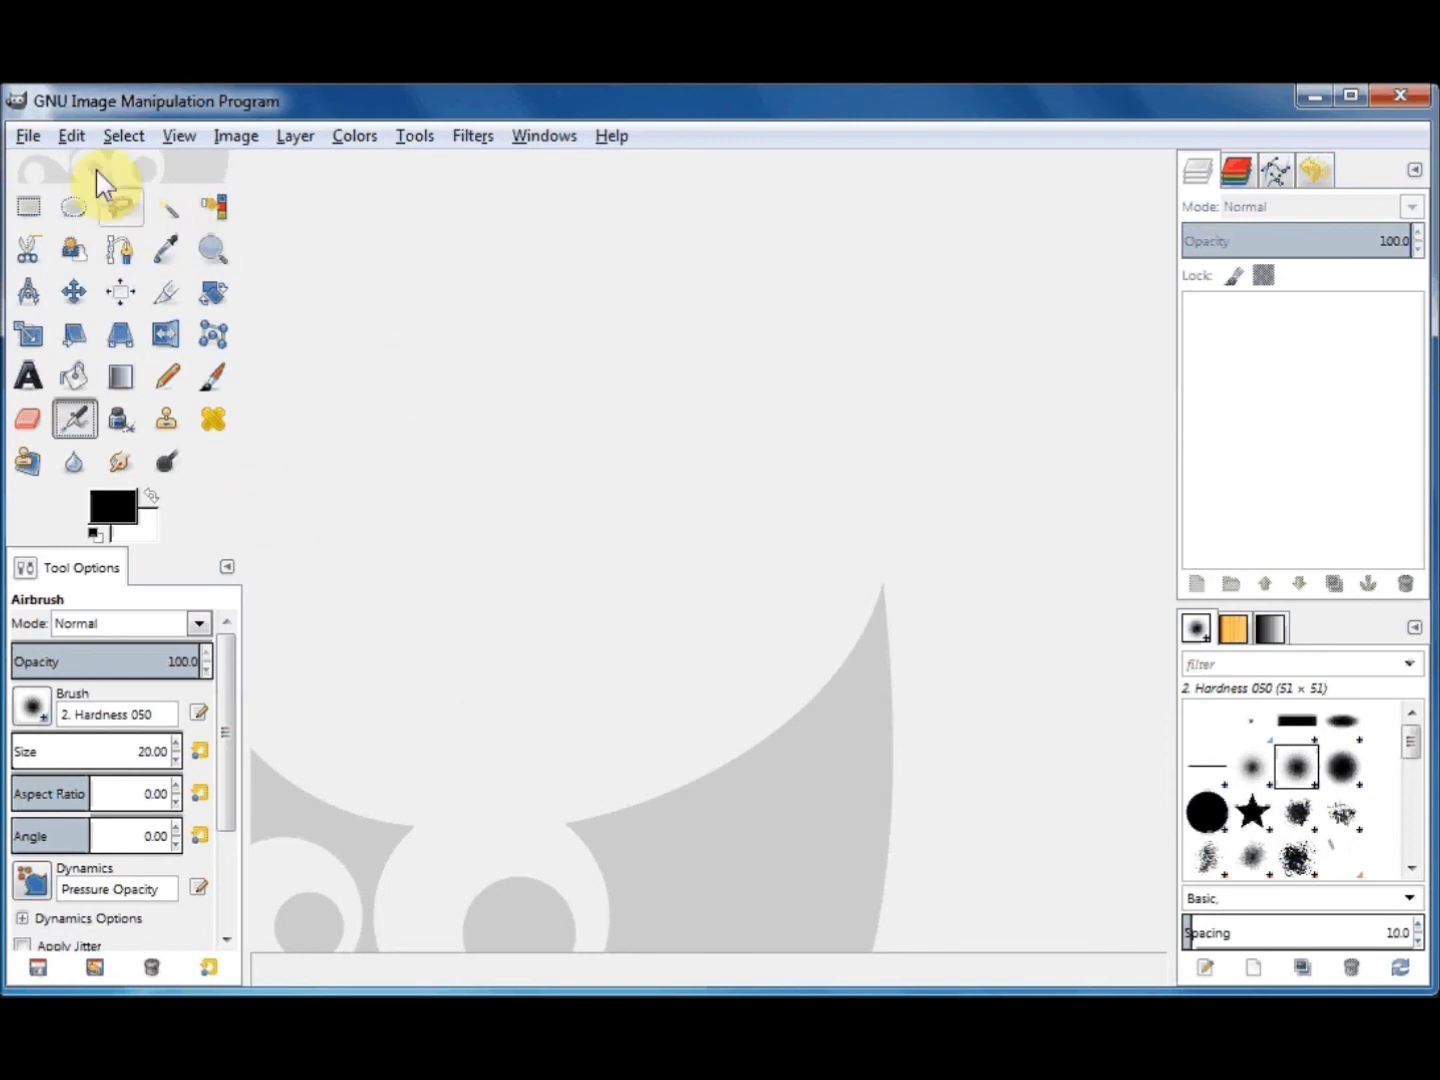
# - Create a new blank 640×400 pixel image with default settings
pyautogui.click(30, 138)
pyautogui.click(46, 166)
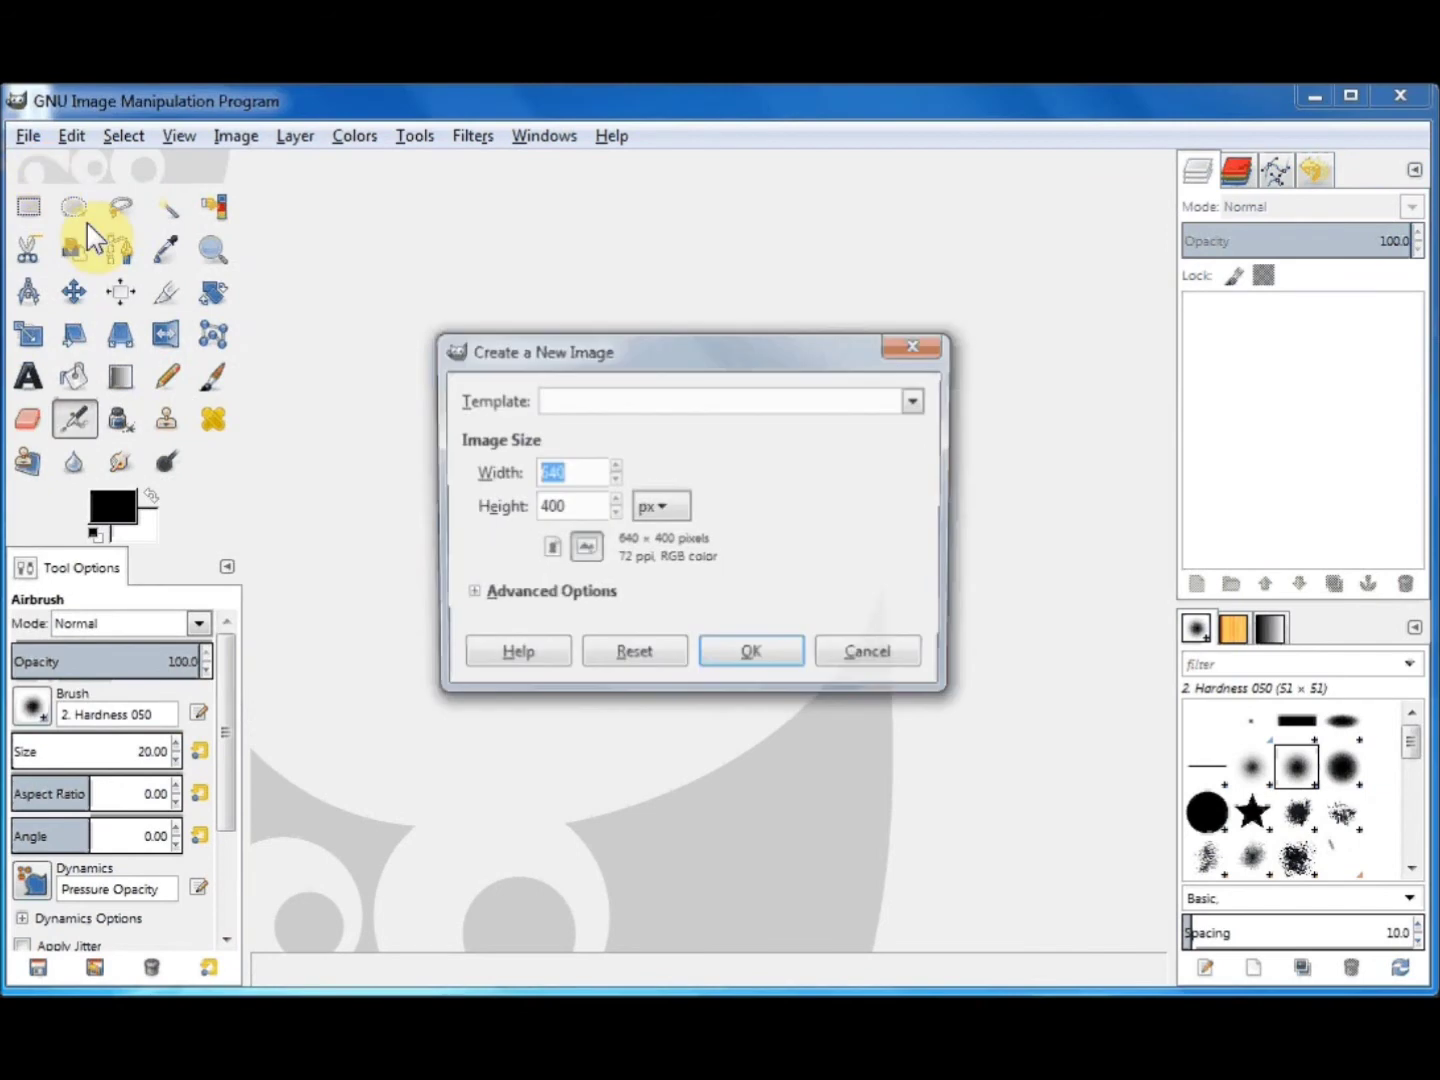
pyautogui.click(754, 662)
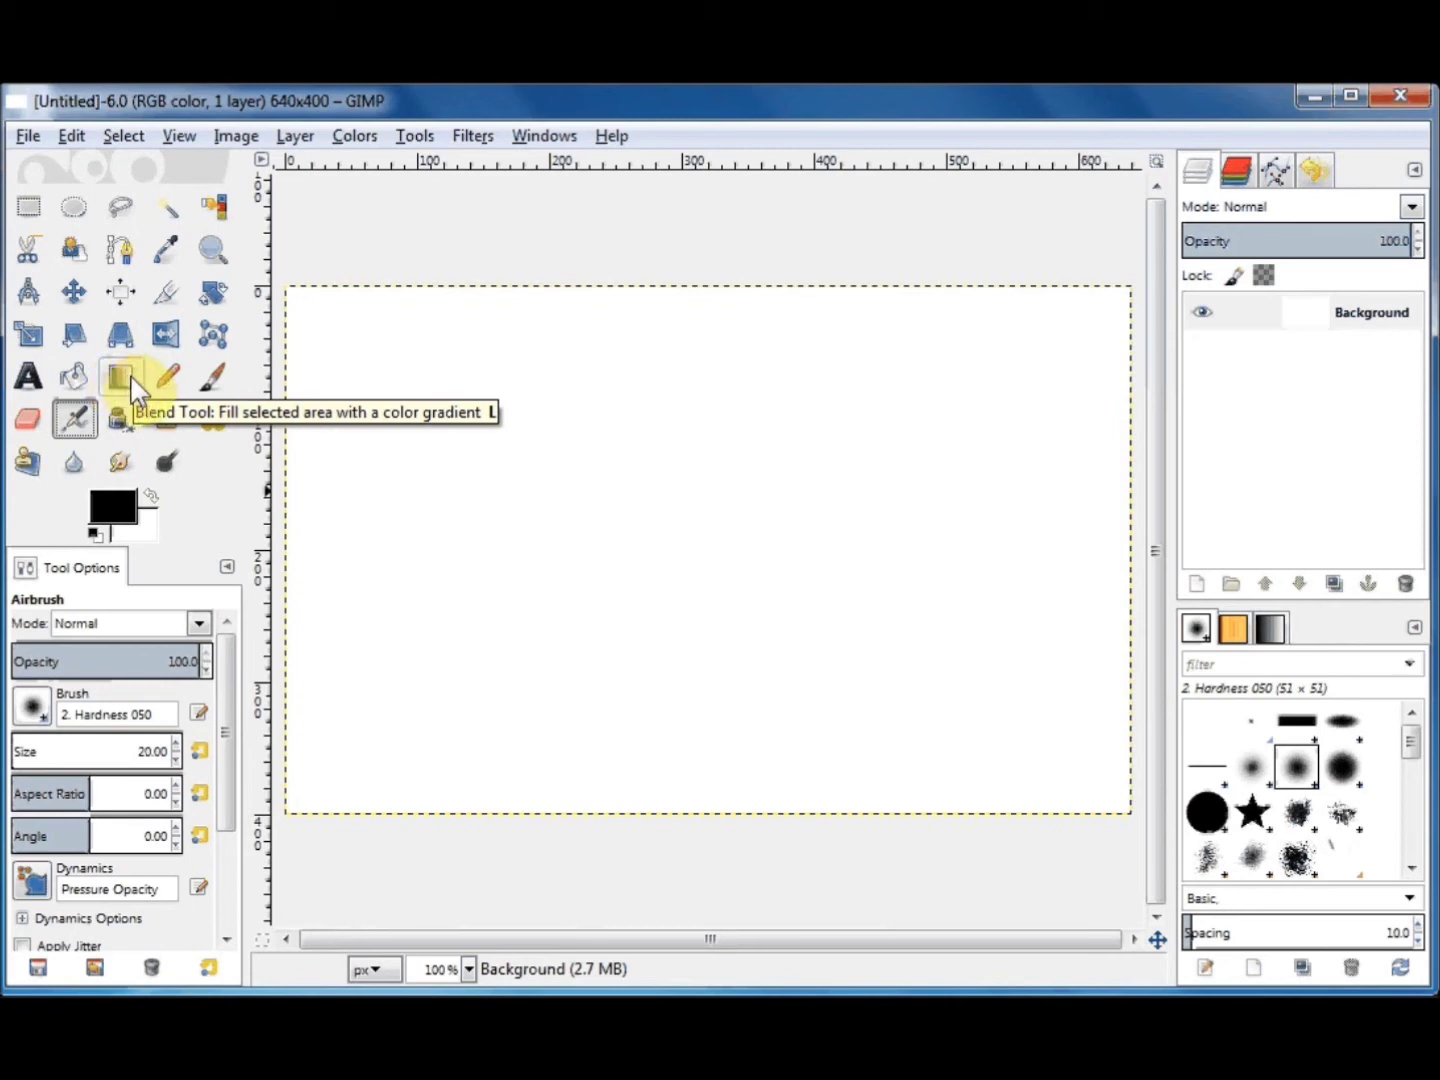
# - Select the Blend tool and set the foreground colour to a deep blue (091fc6)
pyautogui.click(133, 385)
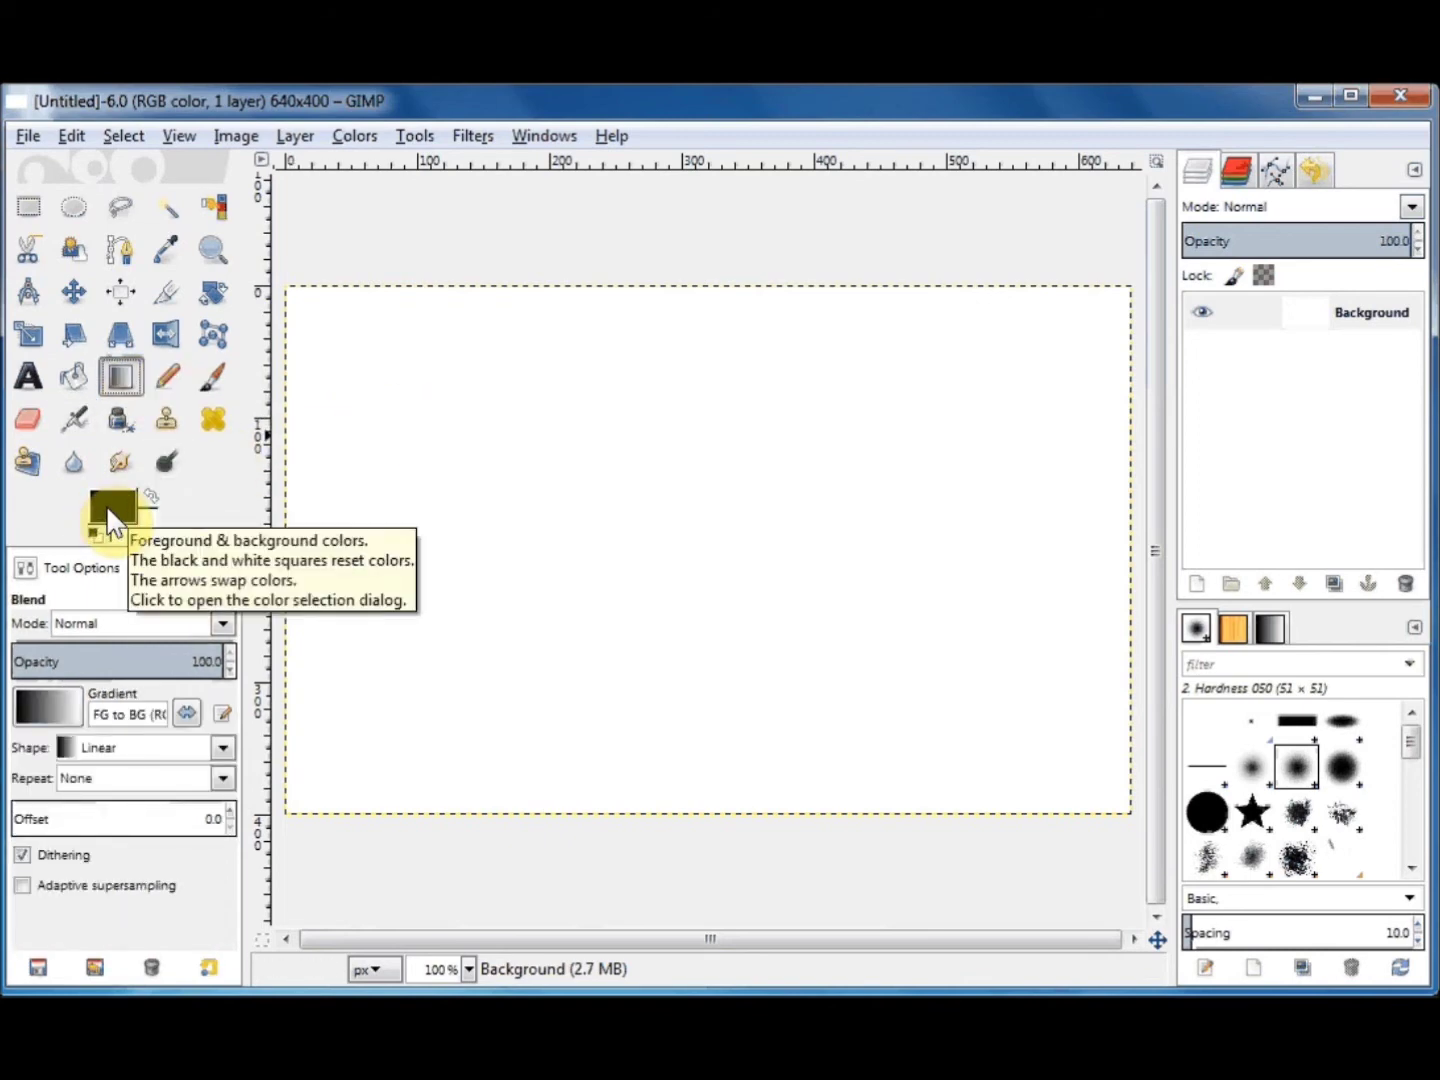
pyautogui.click(107, 509)
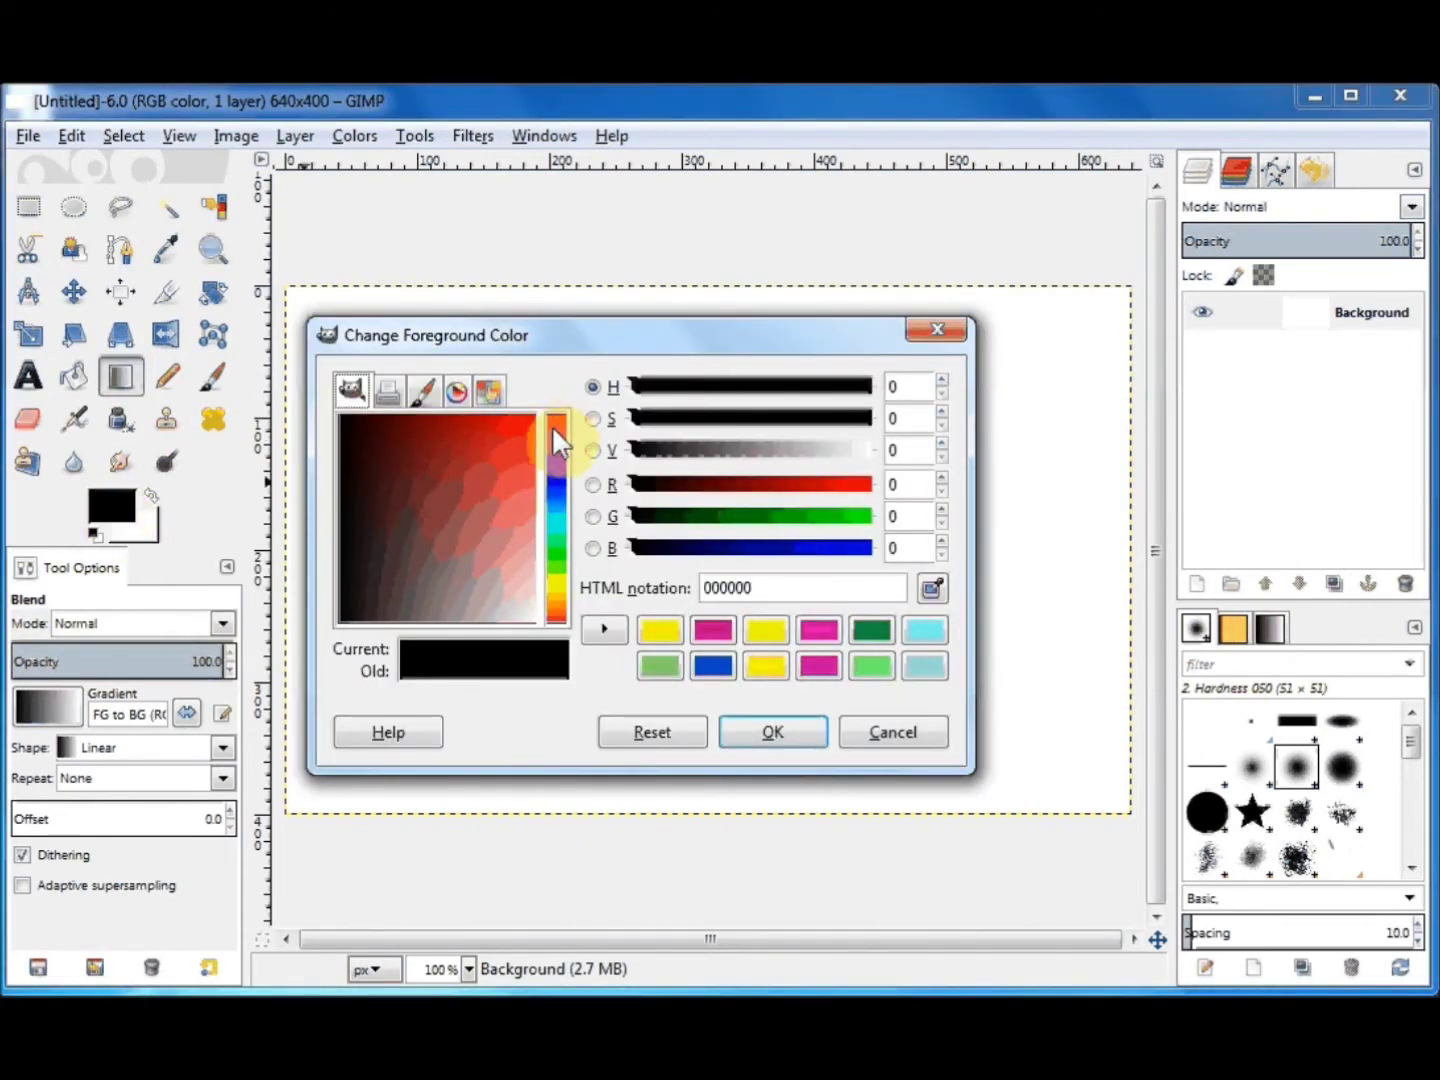
pyautogui.click(555, 484)
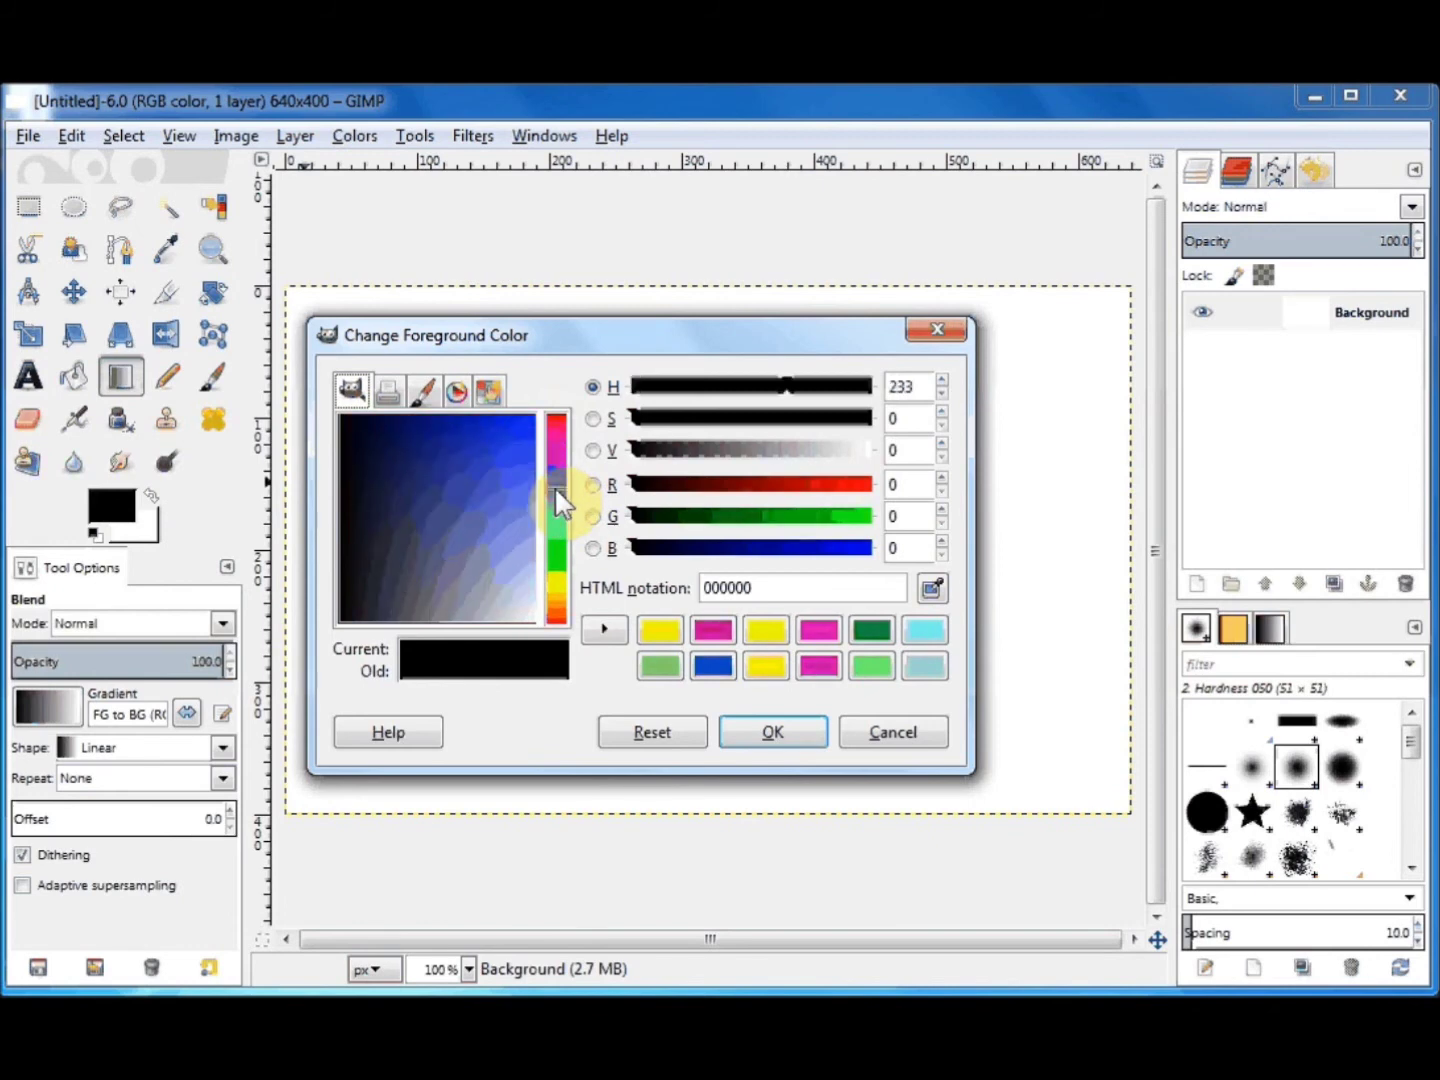
pyautogui.click(491, 421)
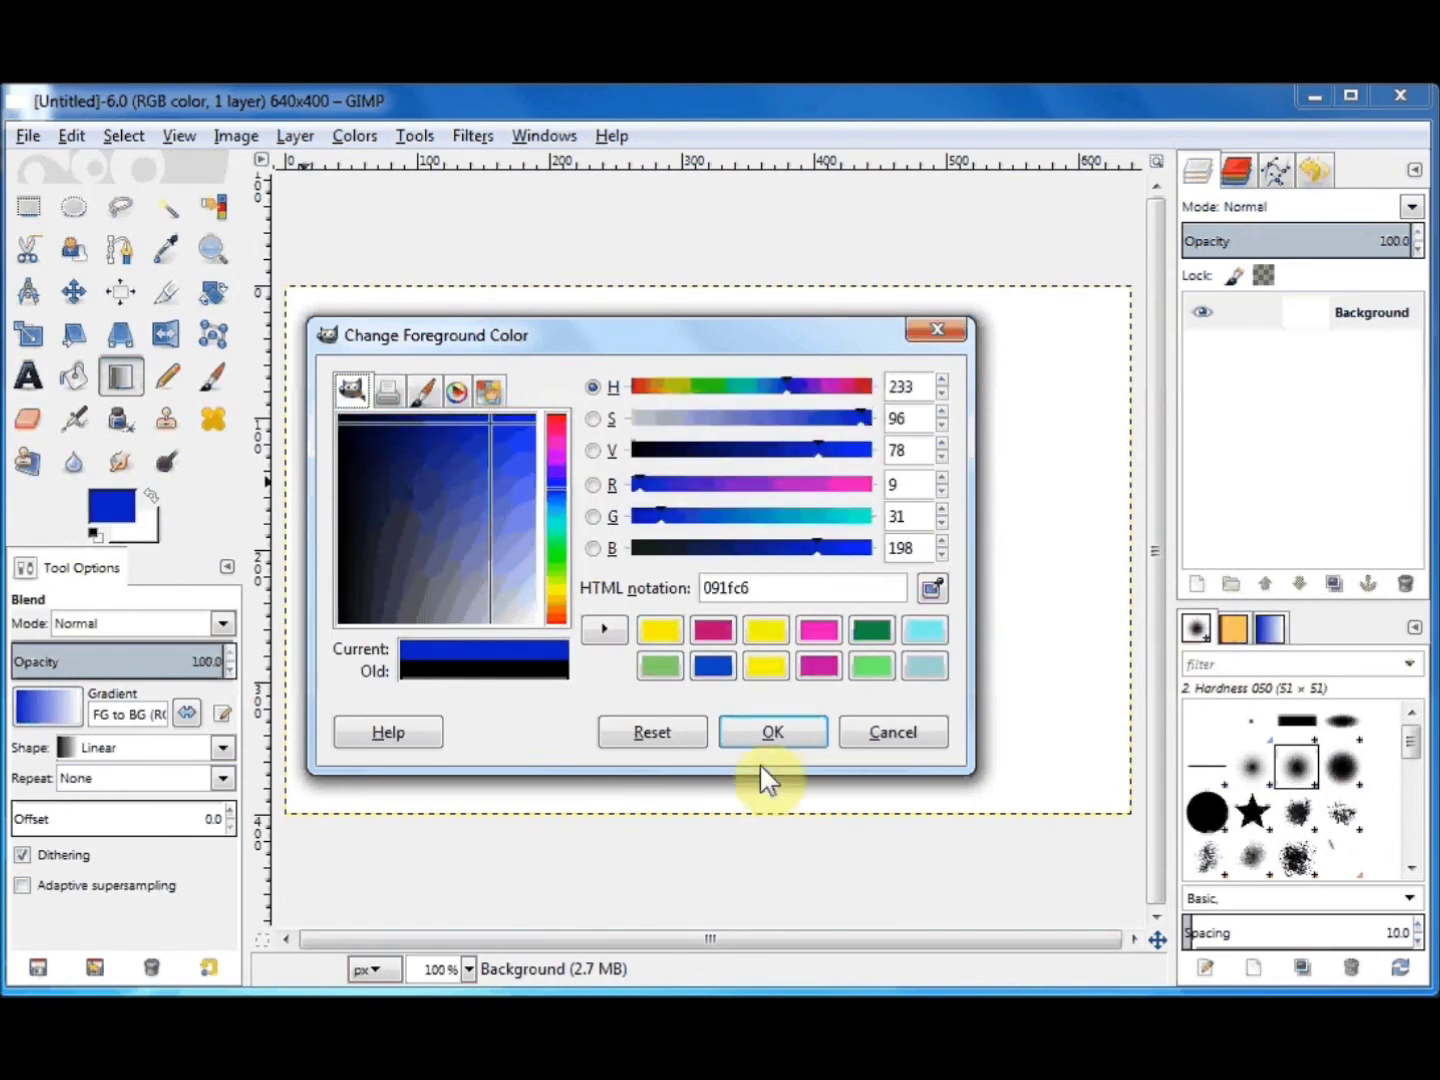
pyautogui.click(796, 738)
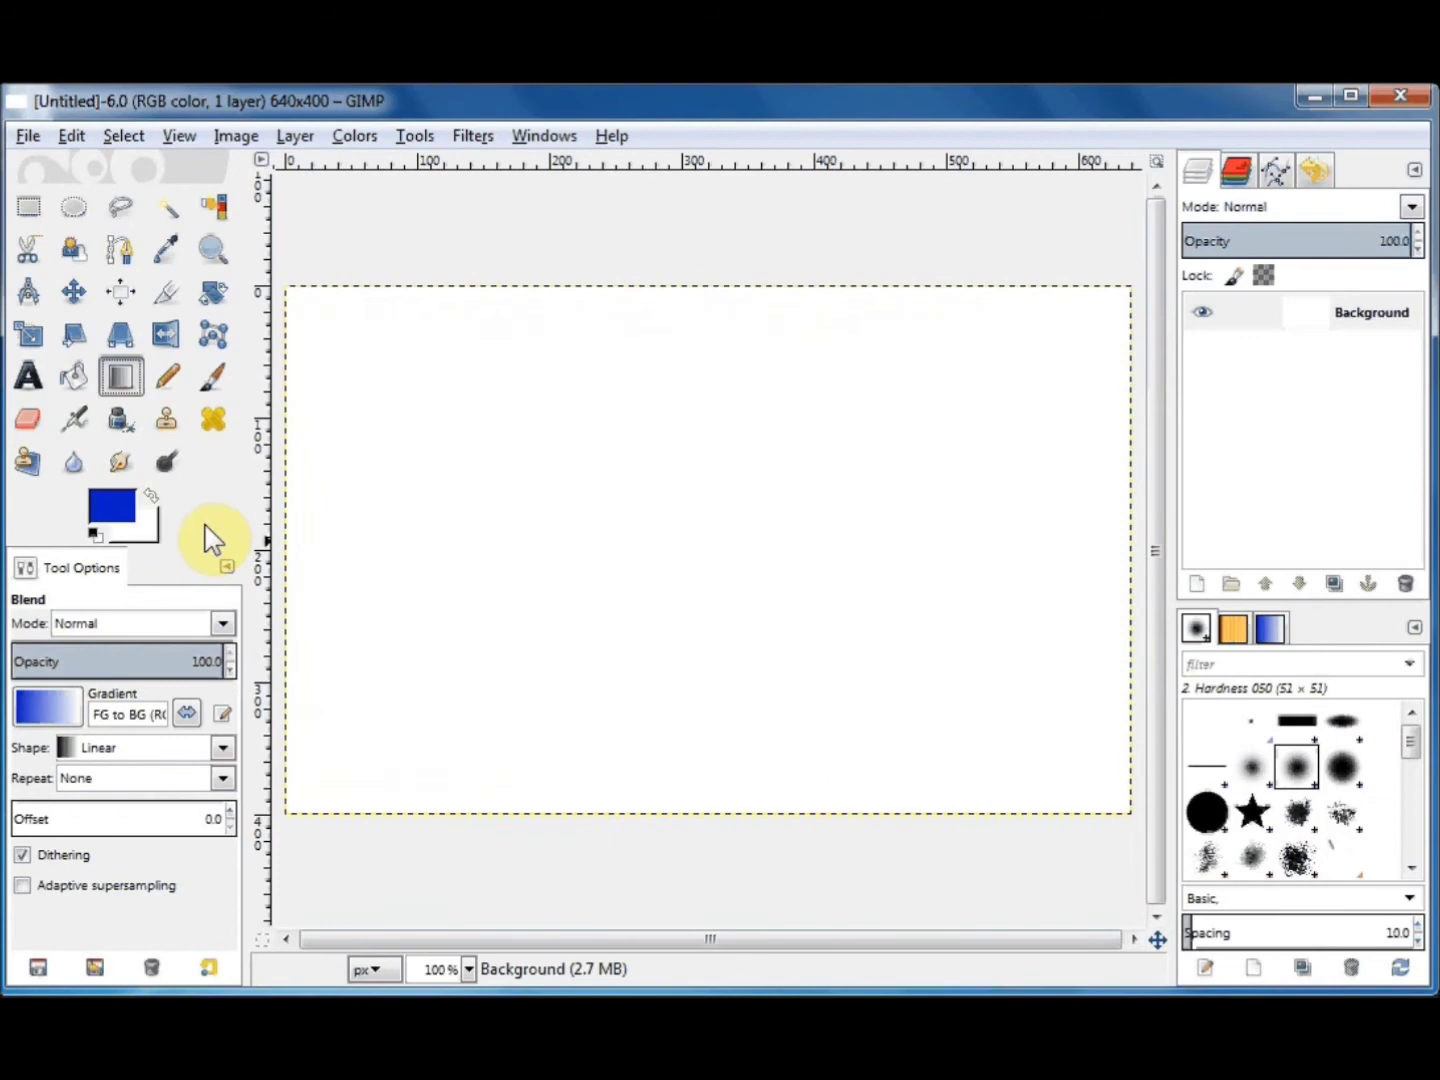
# - Set the background colour to a bright yellow (d4ec0a)
pyautogui.click(153, 538)
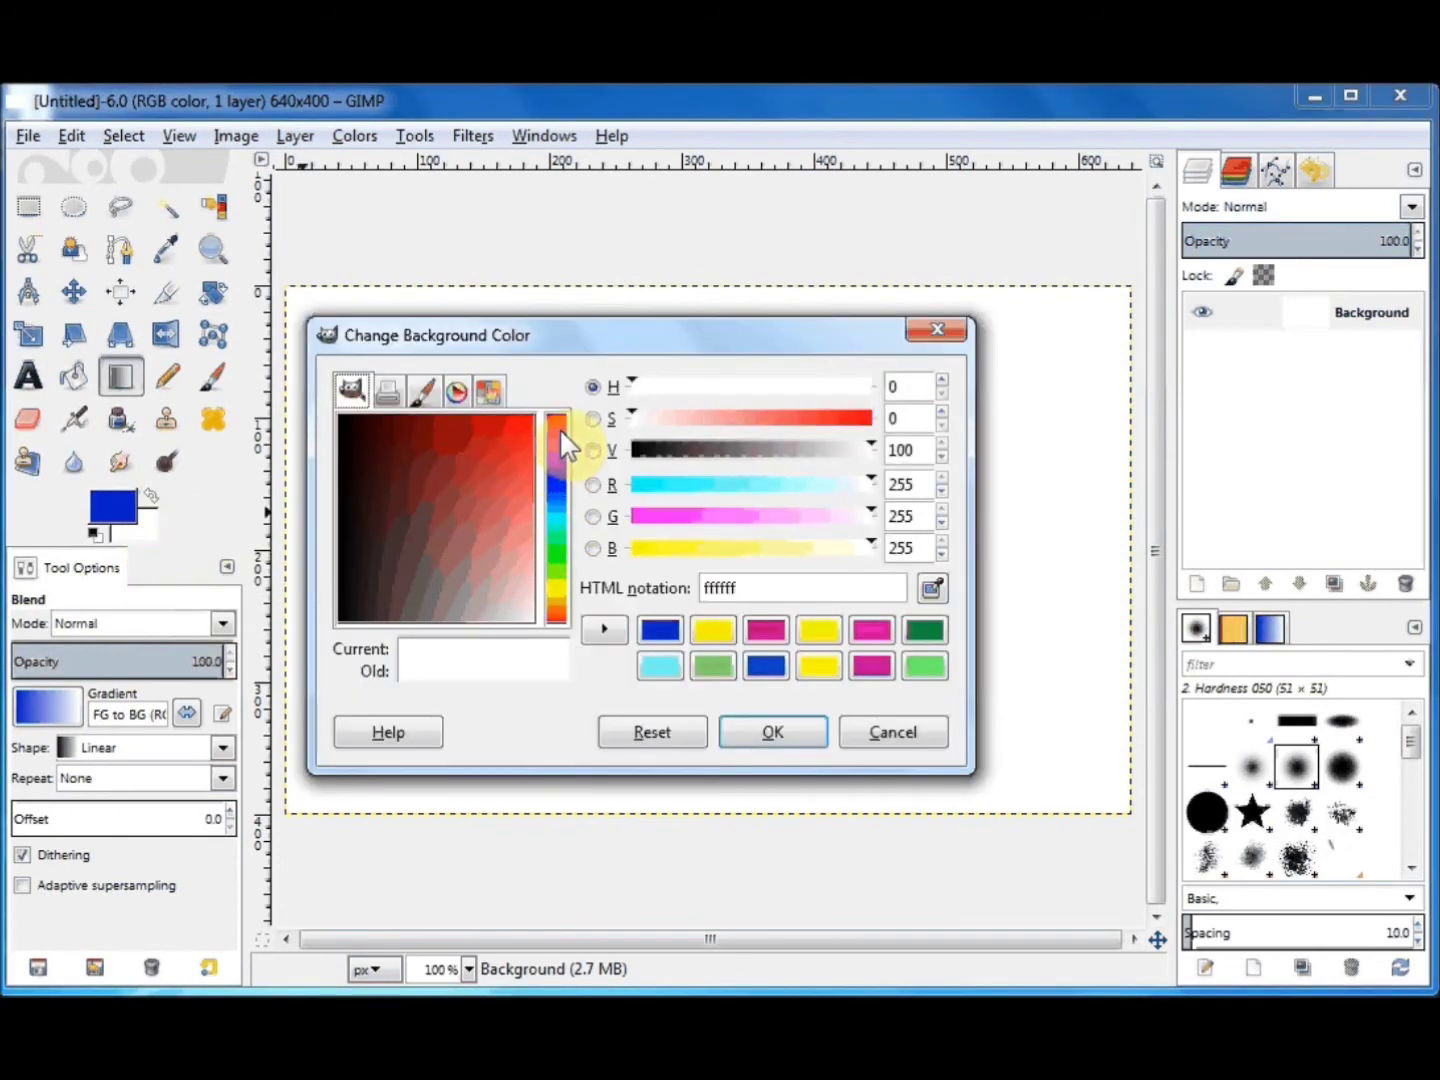
pyautogui.click(556, 589)
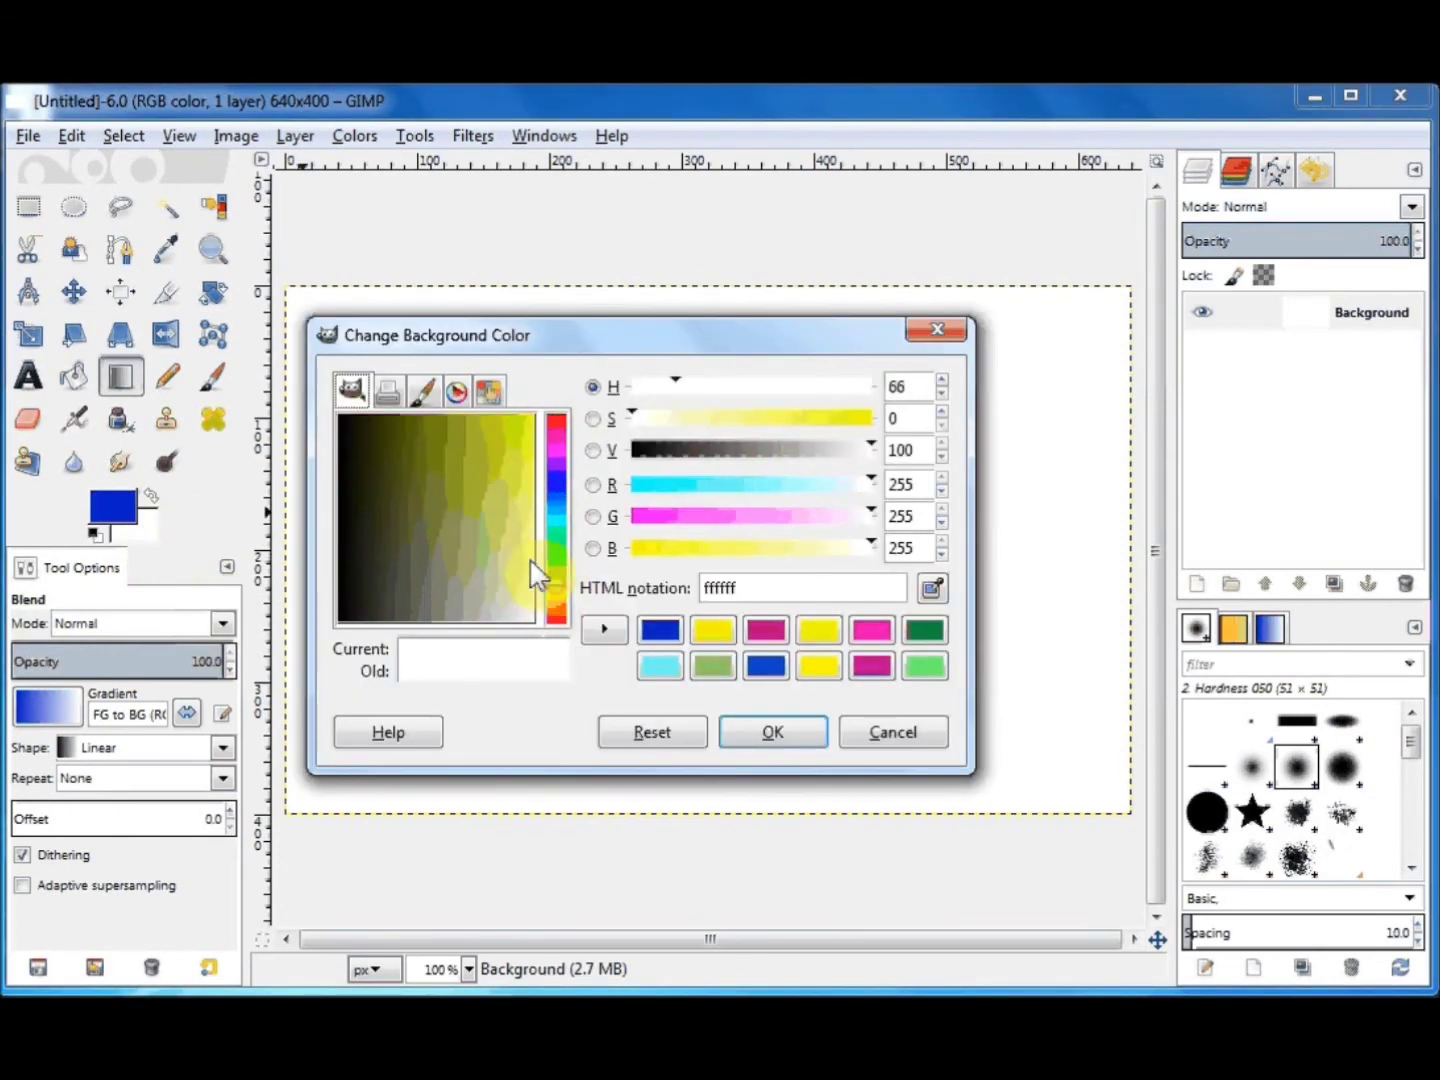
pyautogui.click(524, 424)
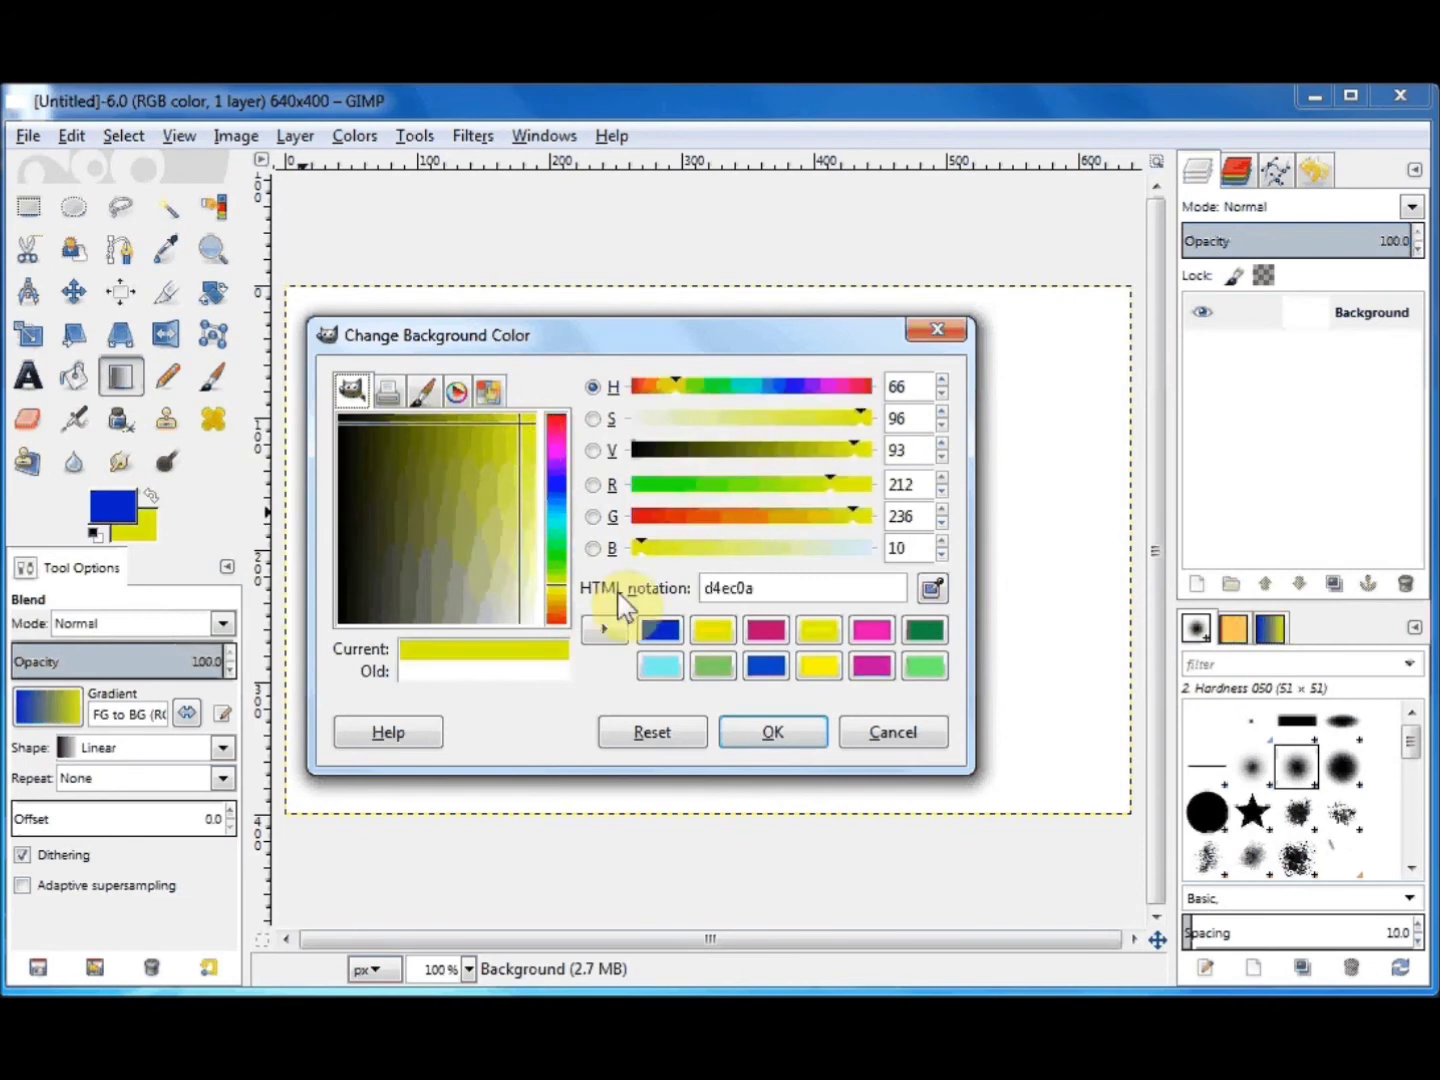
pyautogui.click(792, 729)
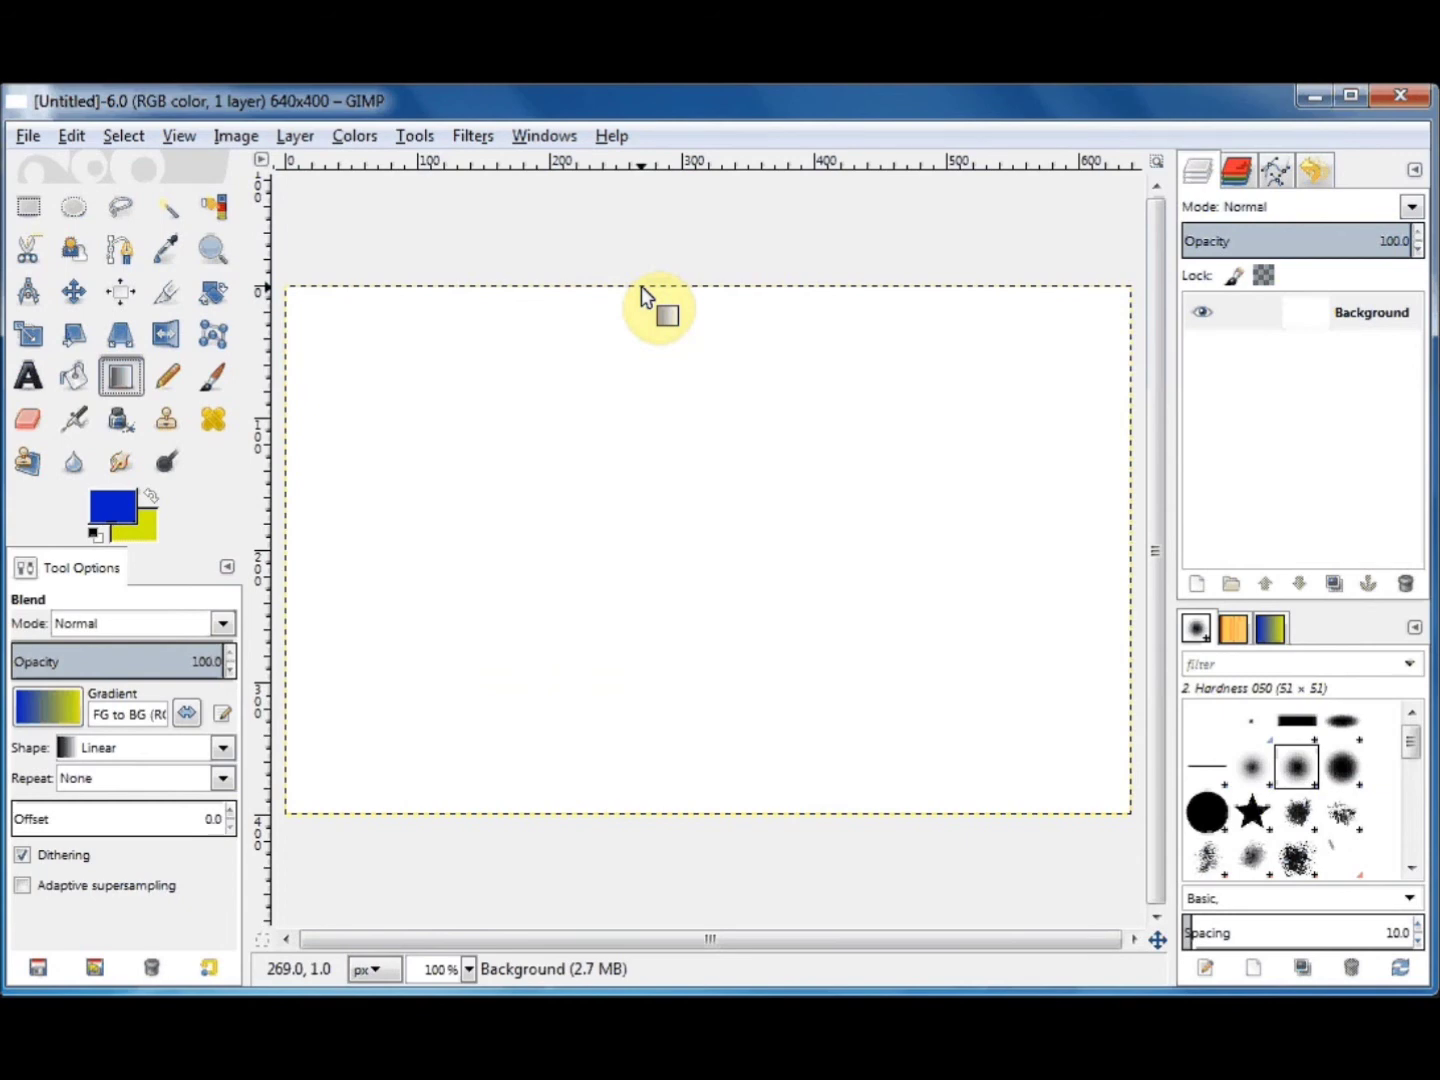
# - Try vertical blends, then drag a diagonal corner-to-corner blue-to-yellow linear gradient
pyautogui.moveTo(641, 286); pyautogui.dragTo(650, 815)
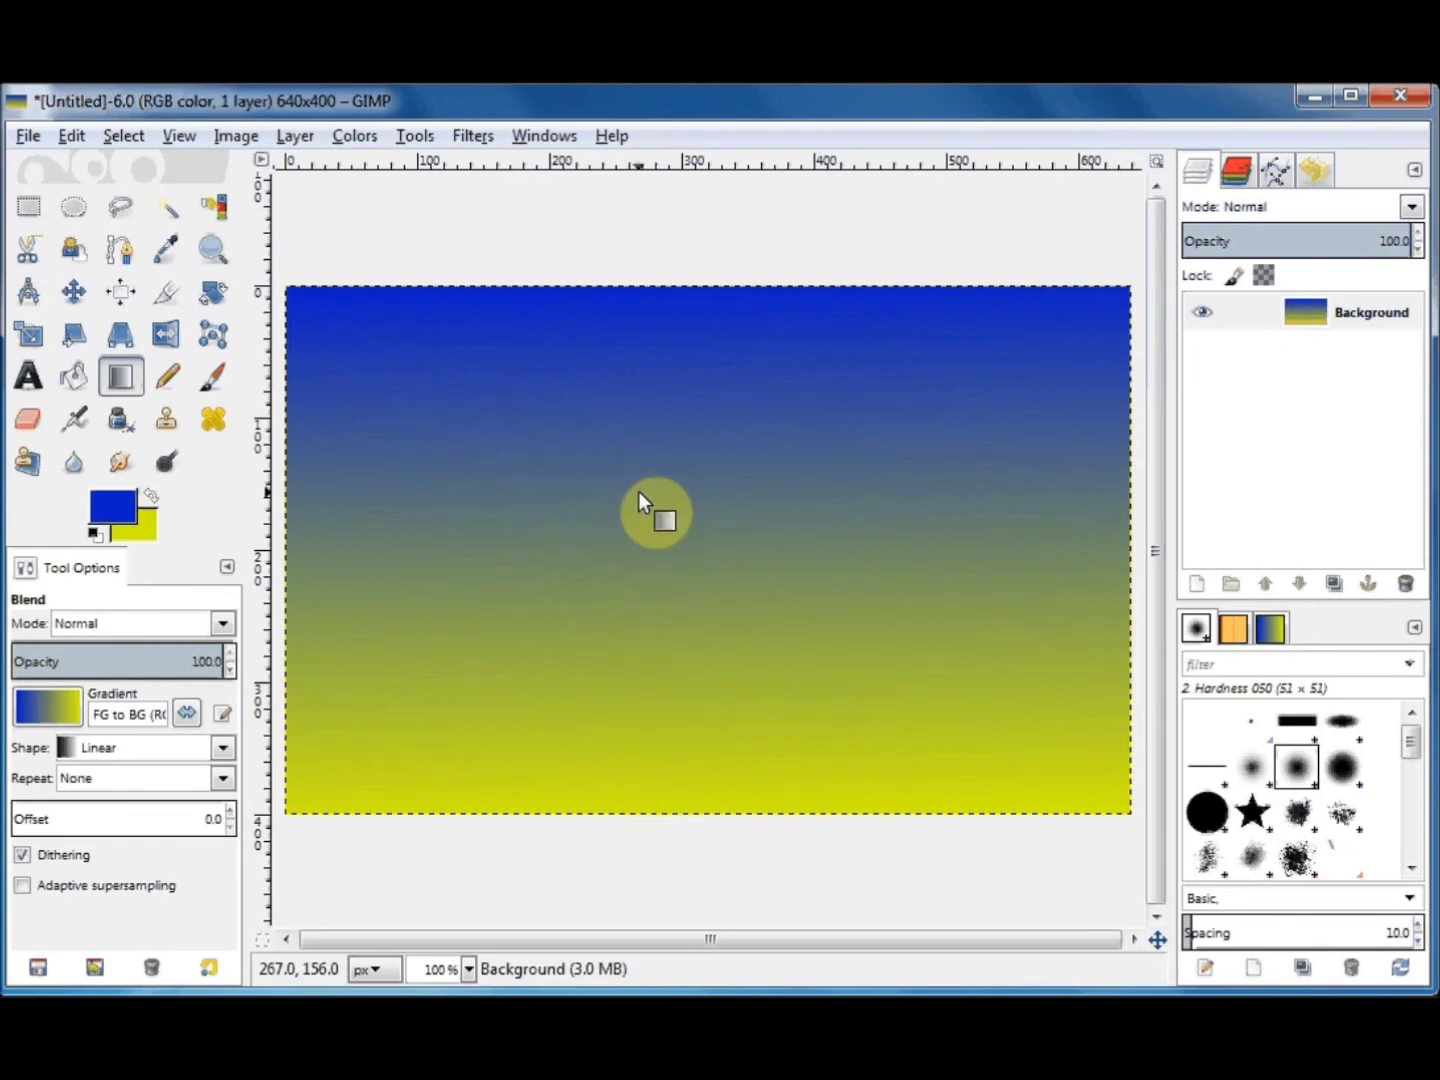
pyautogui.moveTo(638, 491); pyautogui.dragTo(638, 490)
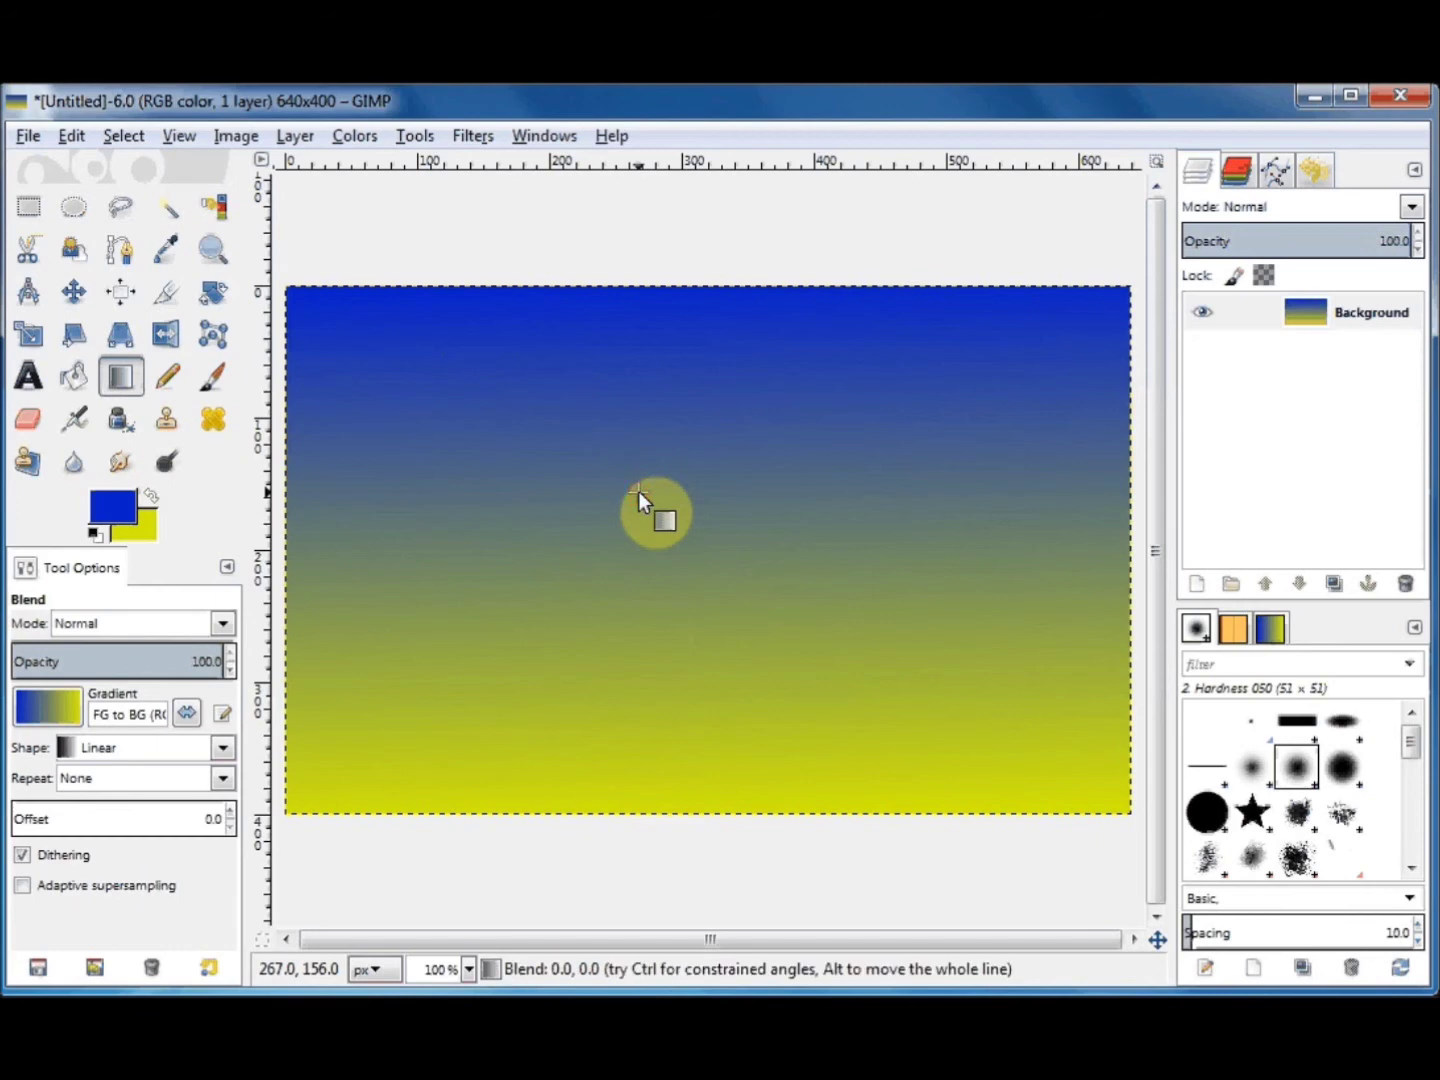
pyautogui.moveTo(637, 490); pyautogui.dragTo(637, 539)
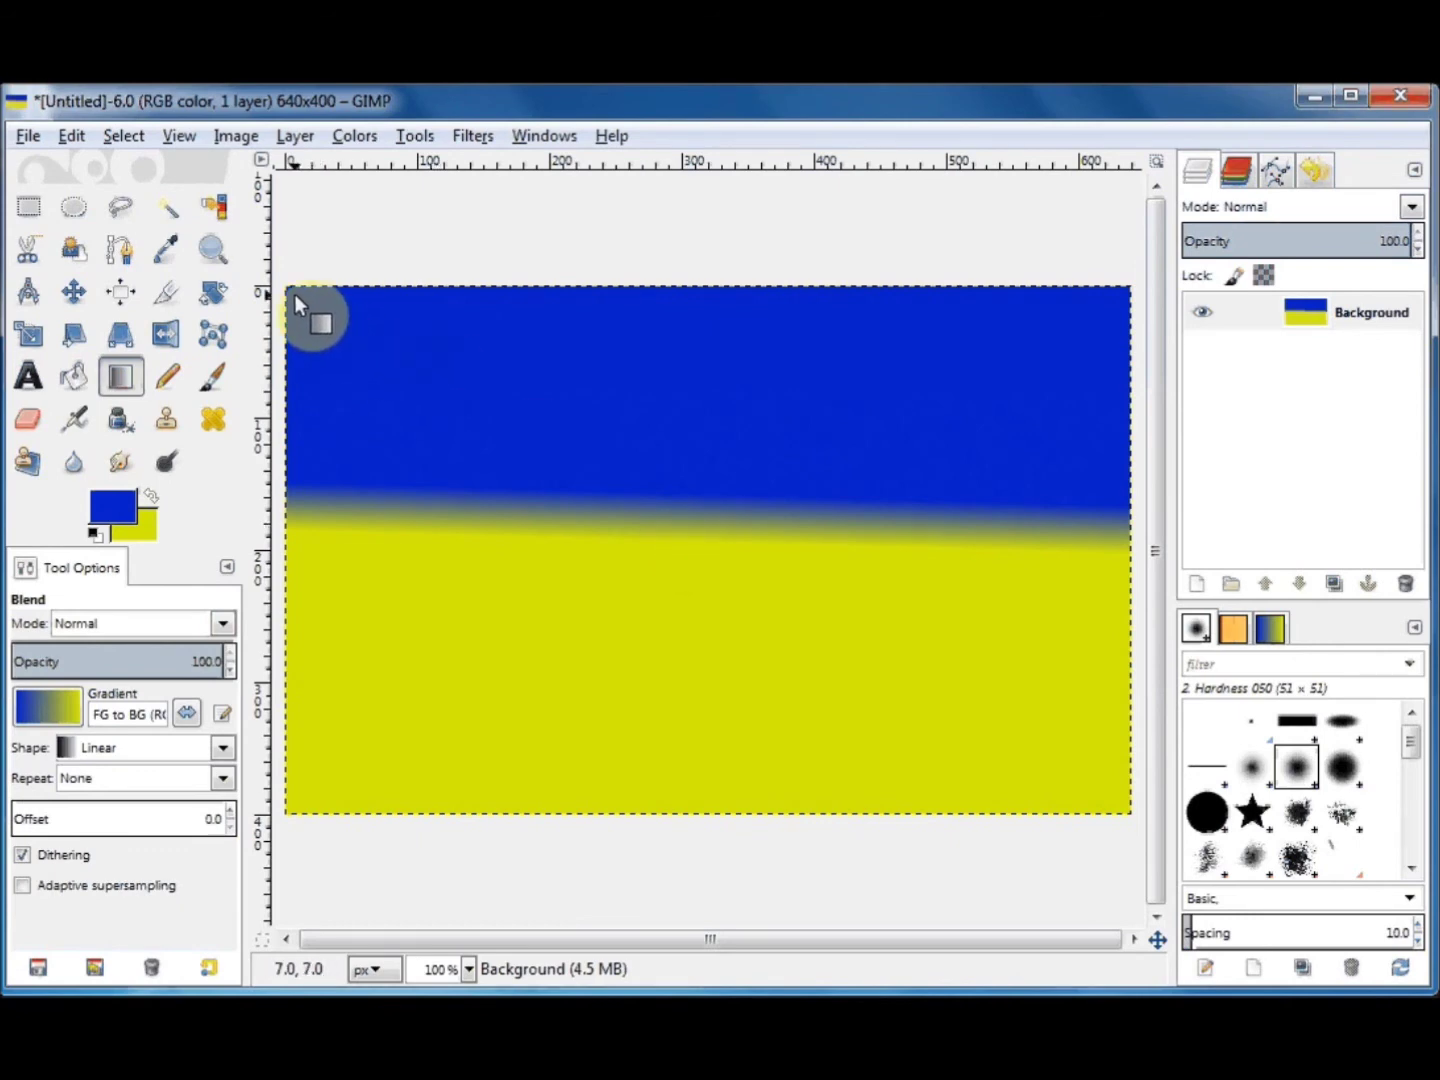
pyautogui.moveTo(294, 294); pyautogui.dragTo(1124, 805)
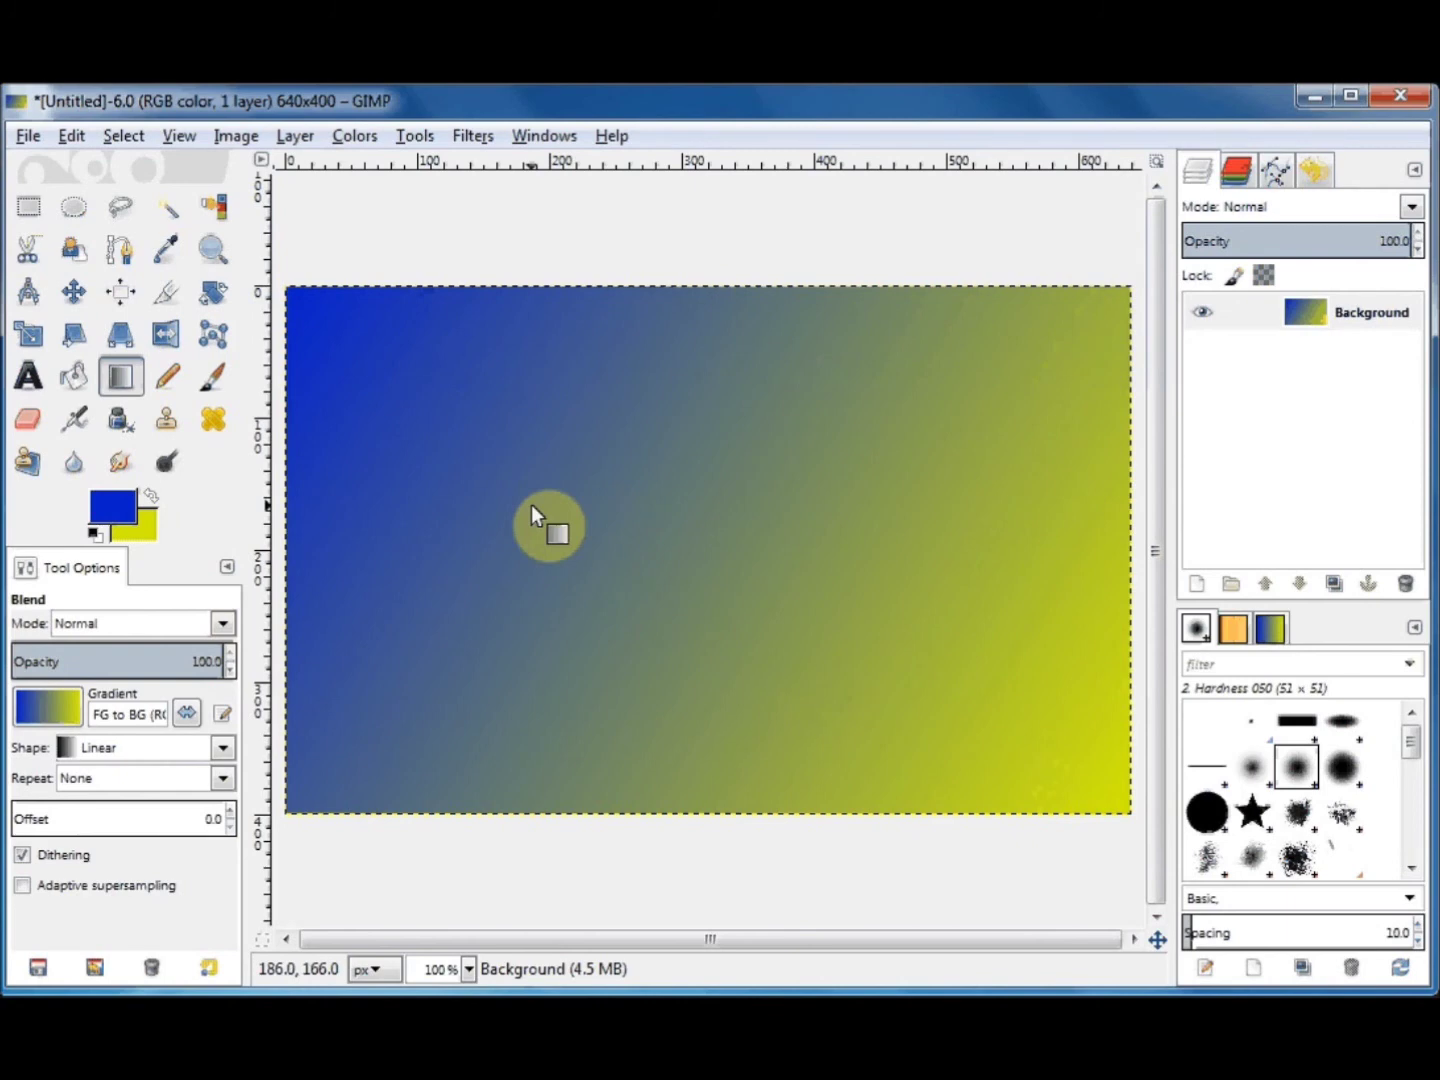
# - Draw a circular selection left of centre and set the foreground colour to magenta (cf0686)
pyautogui.click(66, 207)
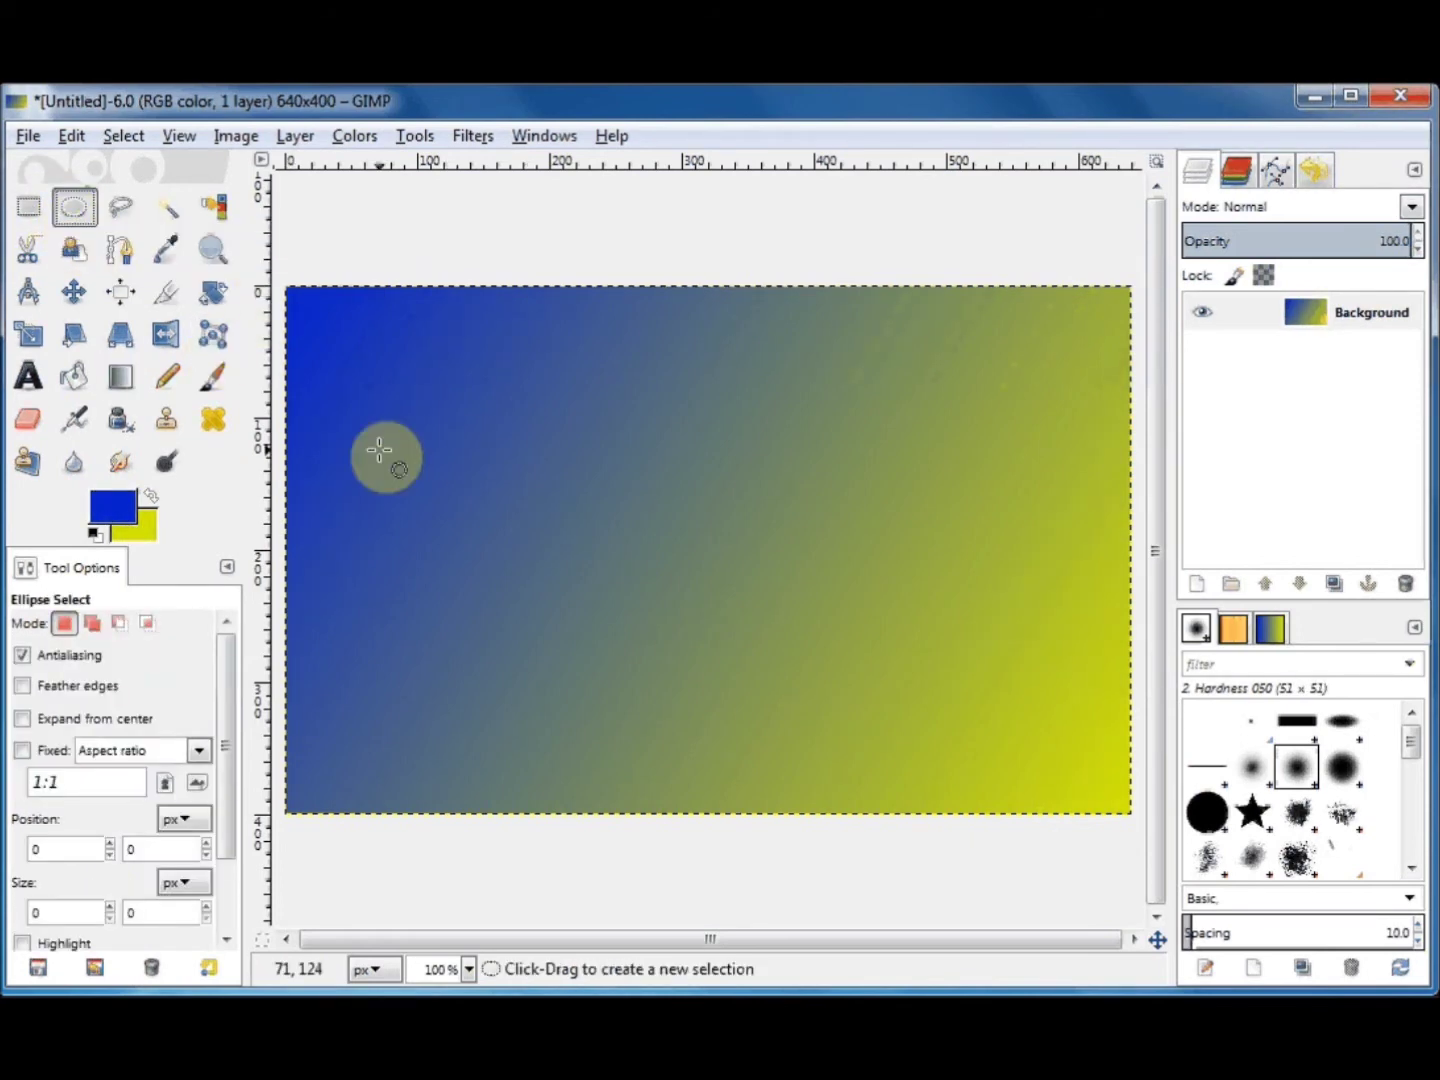
pyautogui.moveTo(387, 422); pyautogui.dragTo(645, 688)
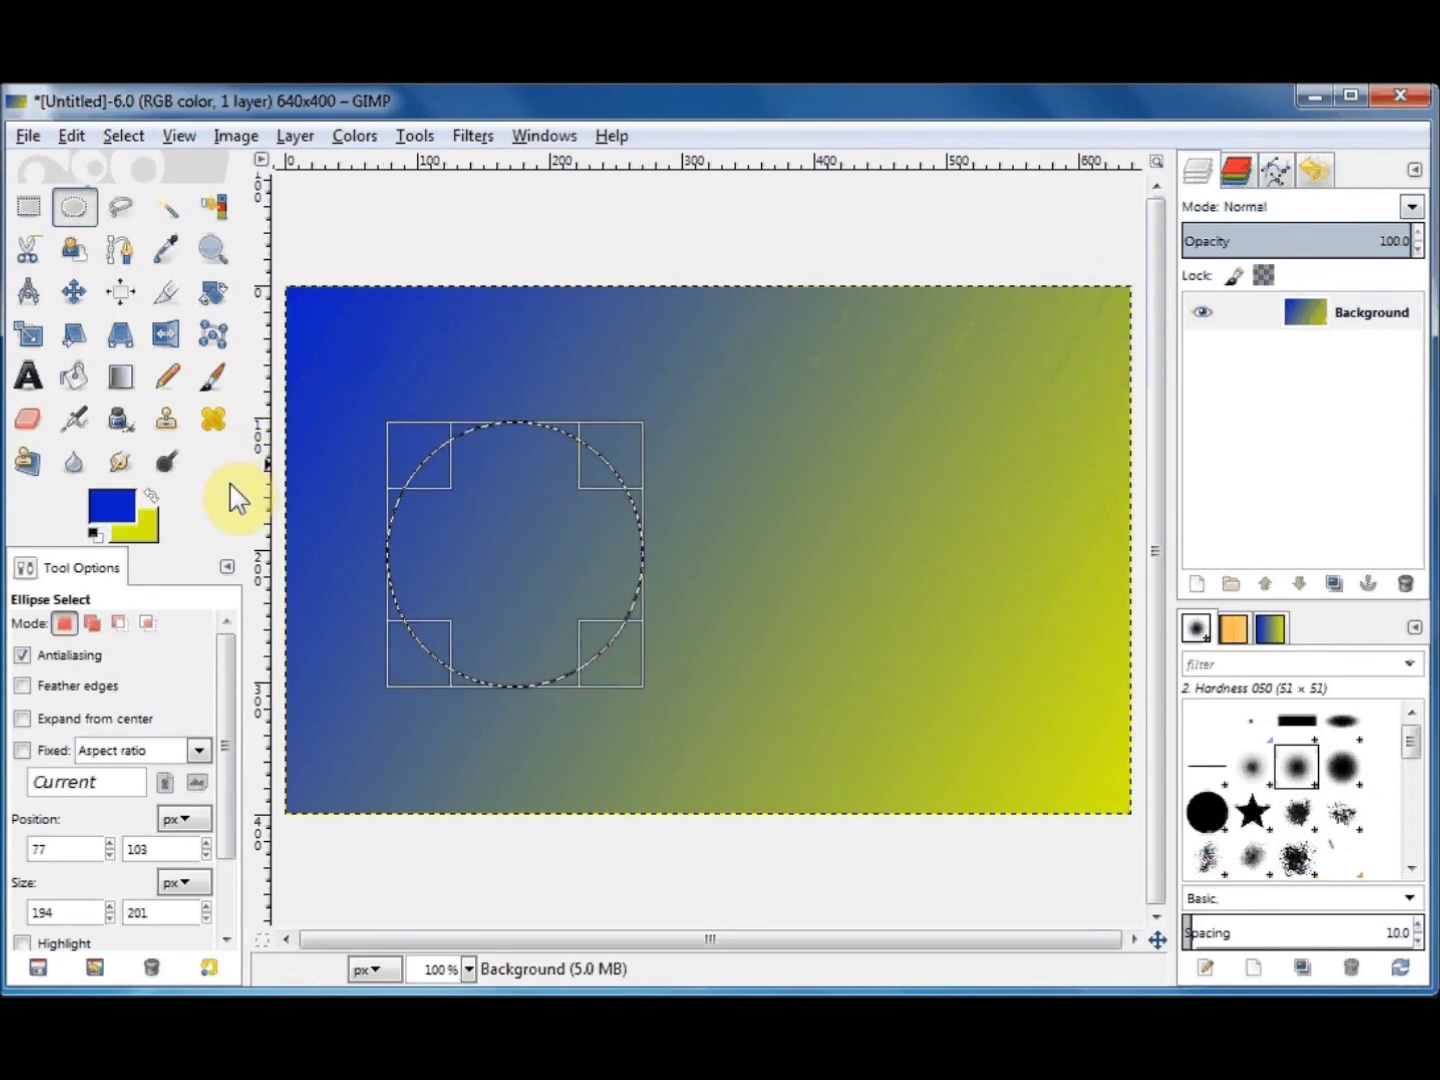
pyautogui.click(108, 498)
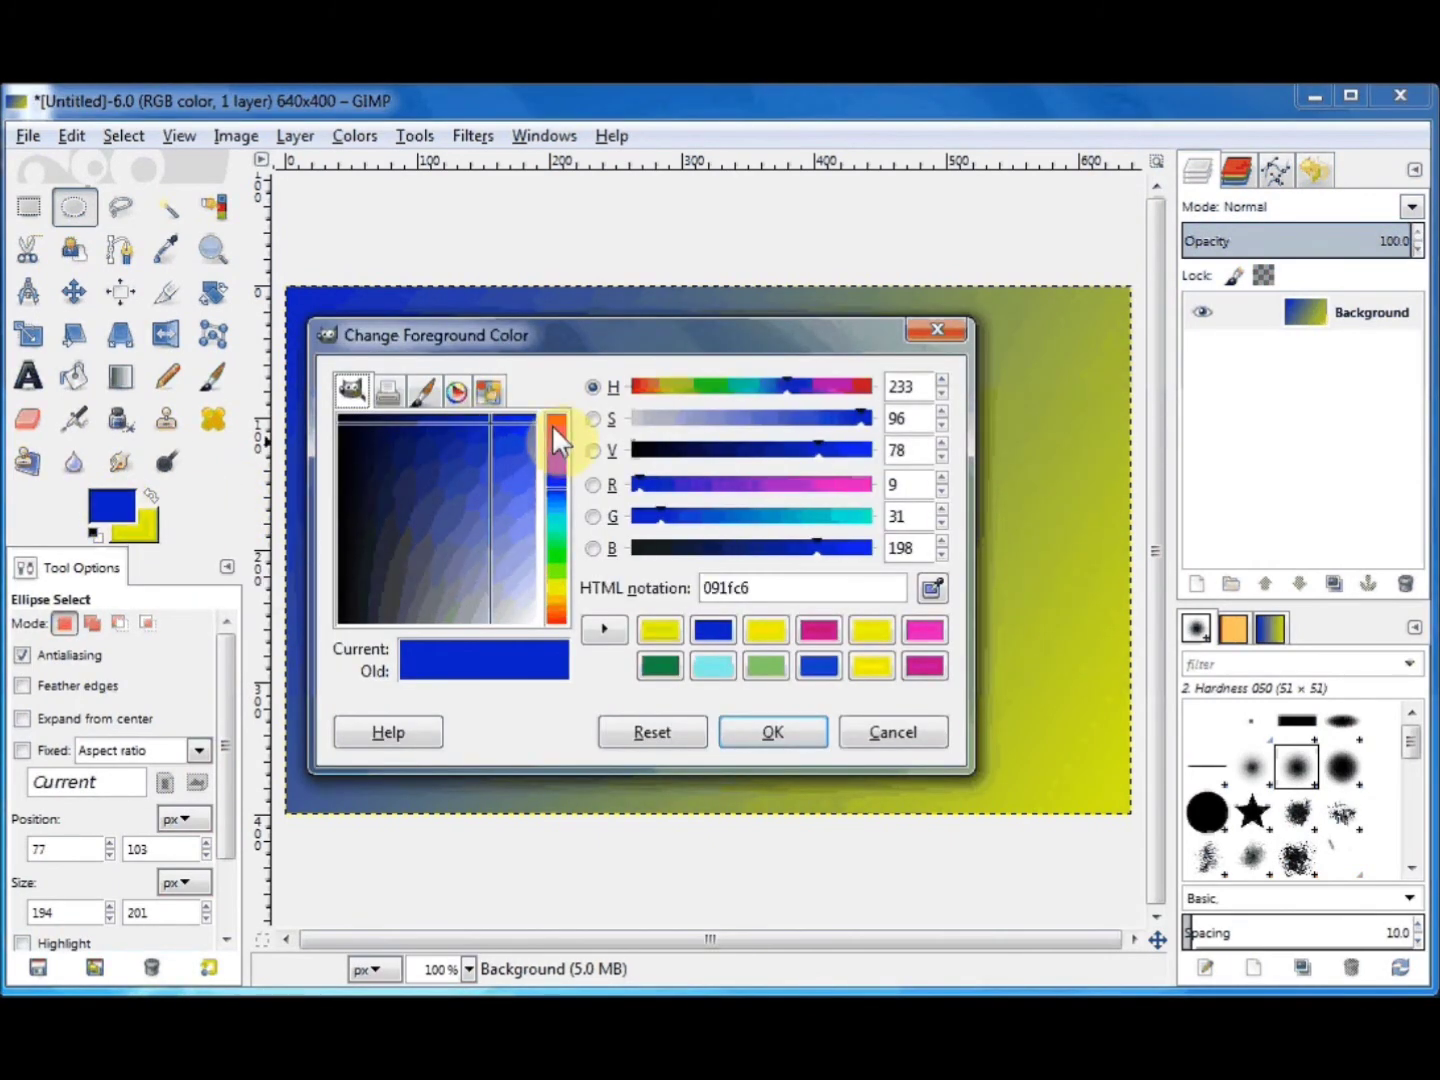
pyautogui.click(554, 435)
pyautogui.click(497, 419)
pyautogui.click(770, 730)
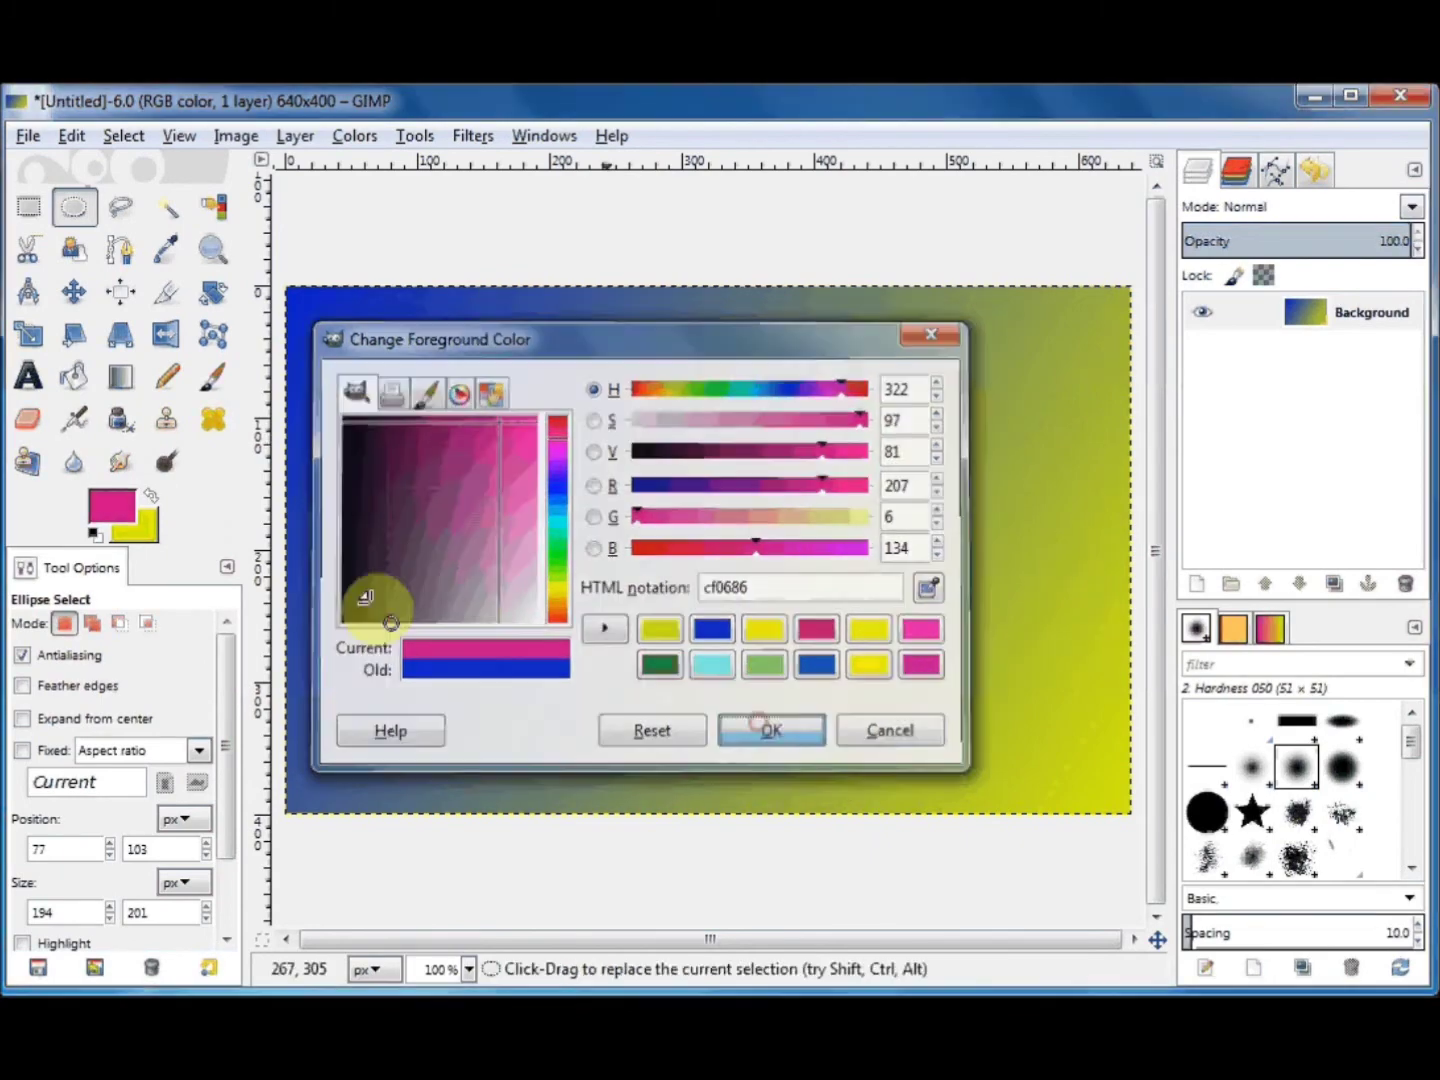
# - Set the background colour to orange (ec8f0a)
pyautogui.click(146, 533)
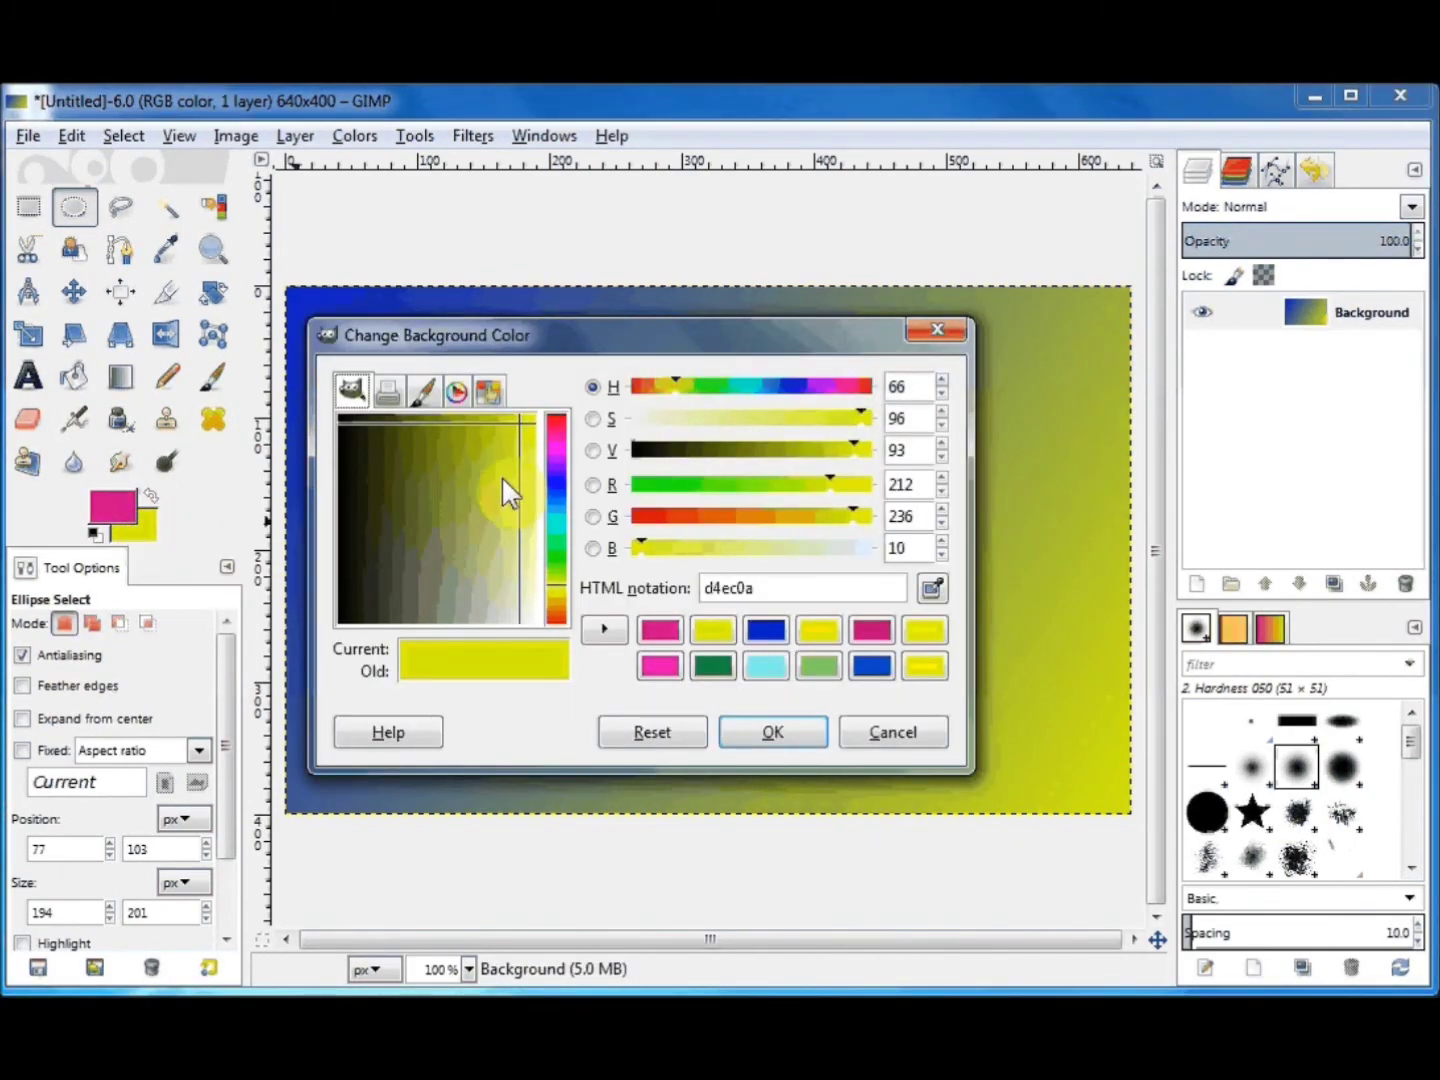
pyautogui.click(554, 608)
pyautogui.click(517, 419)
pyautogui.click(748, 729)
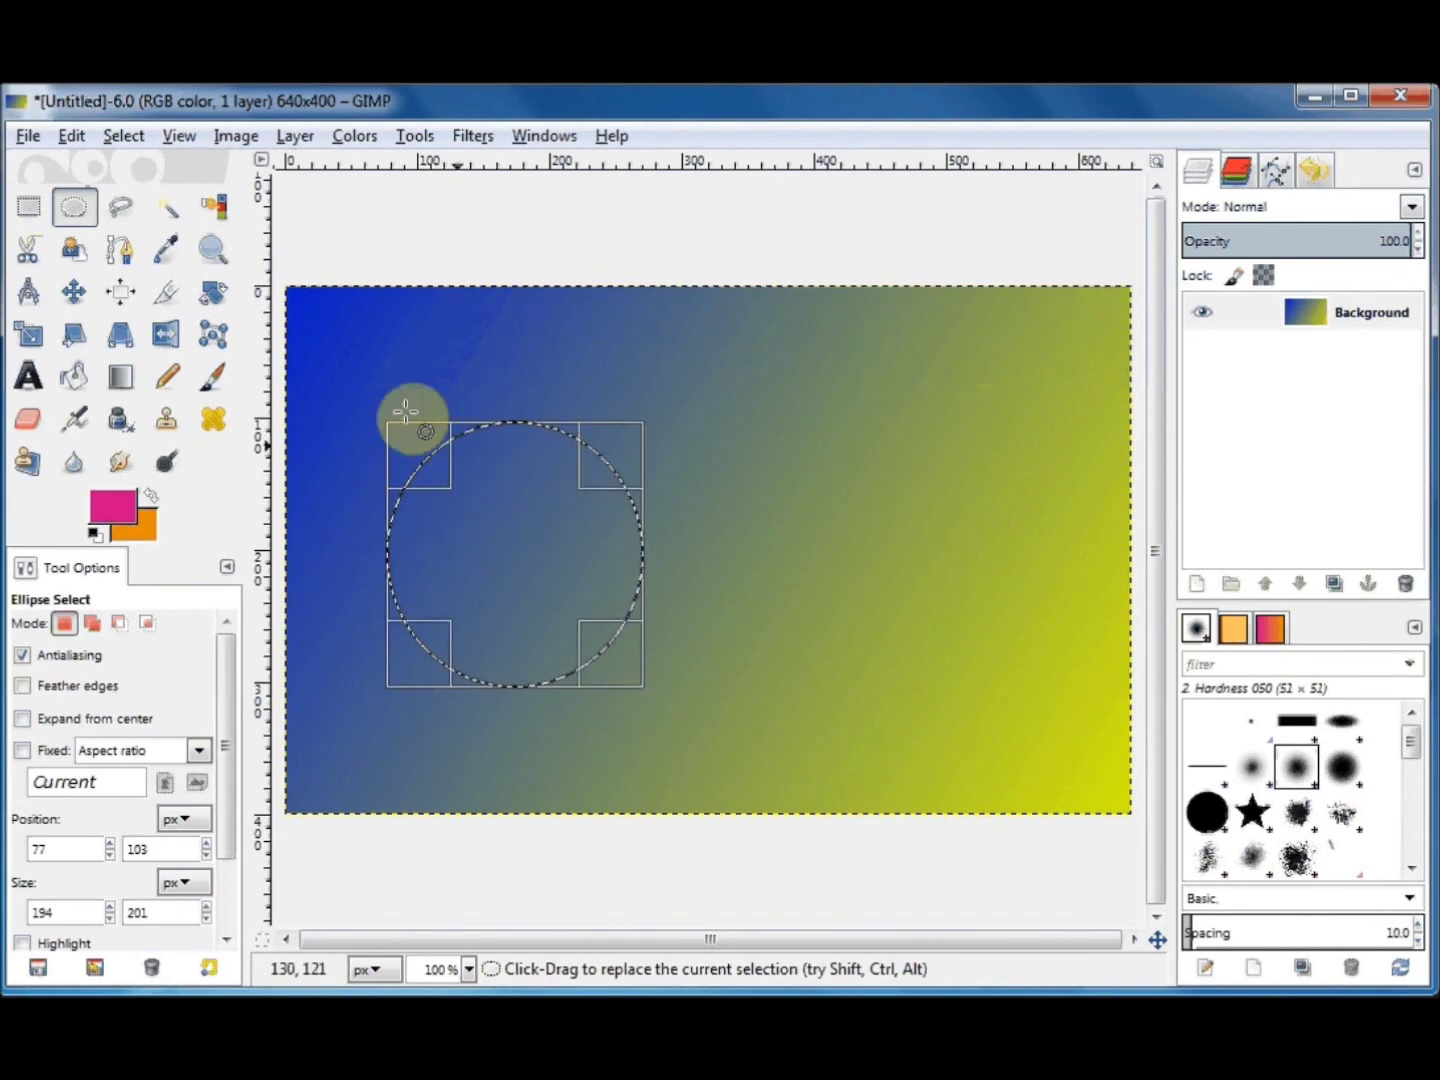
# - Drag a magenta-to-orange Blend gradient inside the circle selection, then select none
pyautogui.click(124, 379)
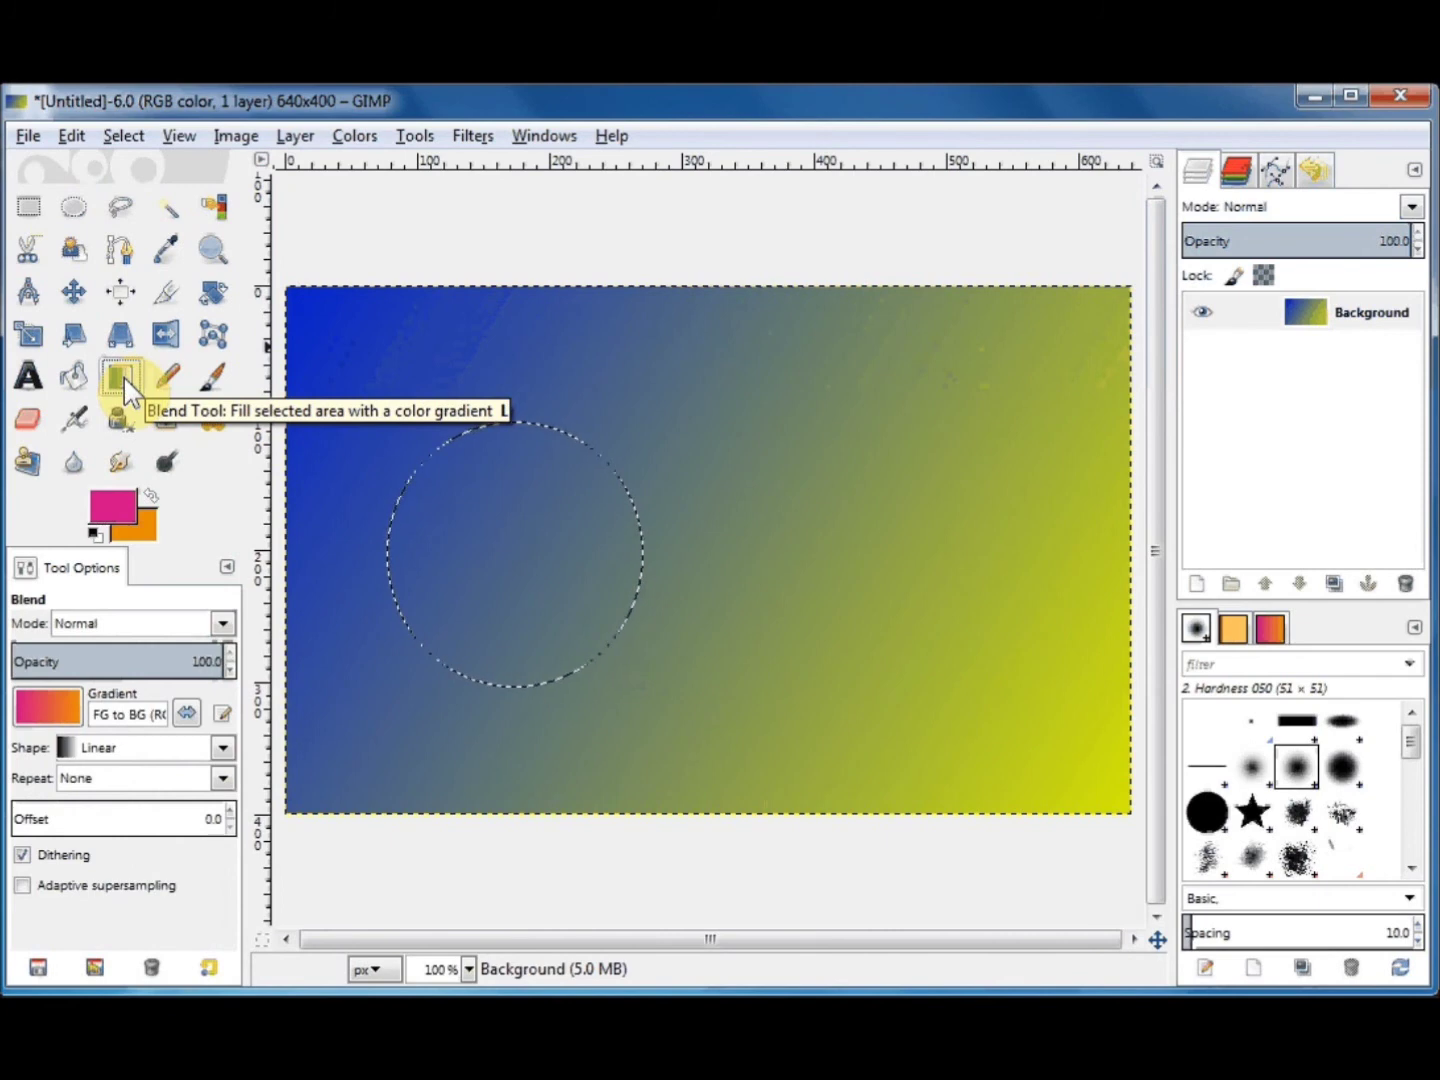
pyautogui.moveTo(433, 442); pyautogui.dragTo(597, 671)
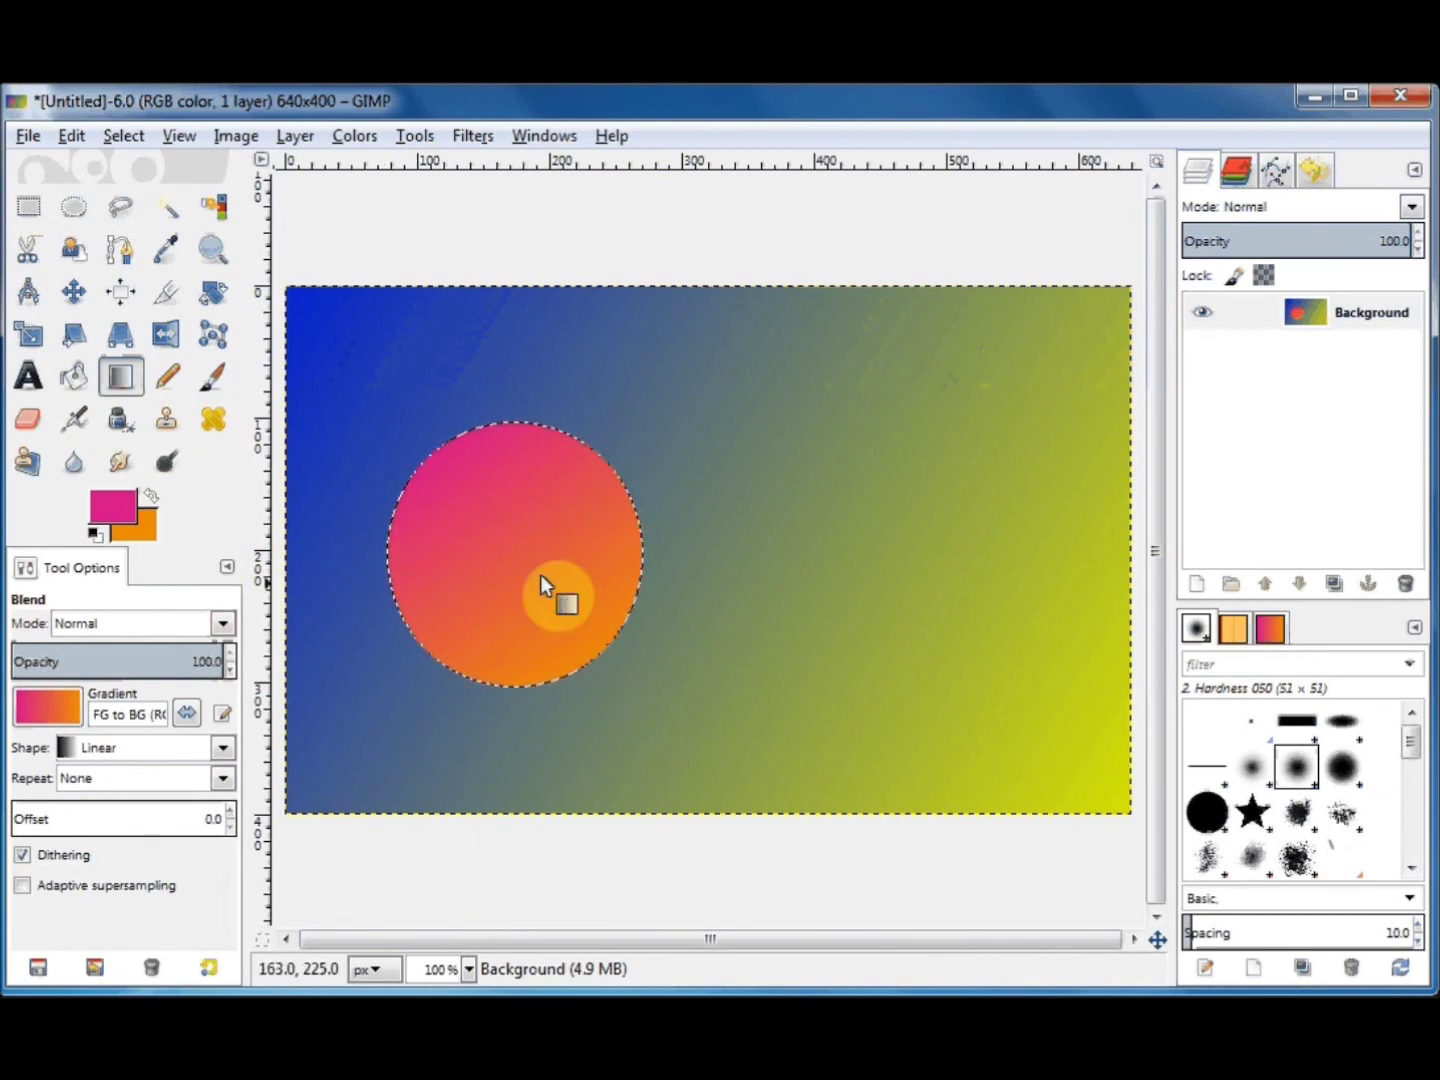
pyautogui.click(125, 136)
pyautogui.click(155, 201)
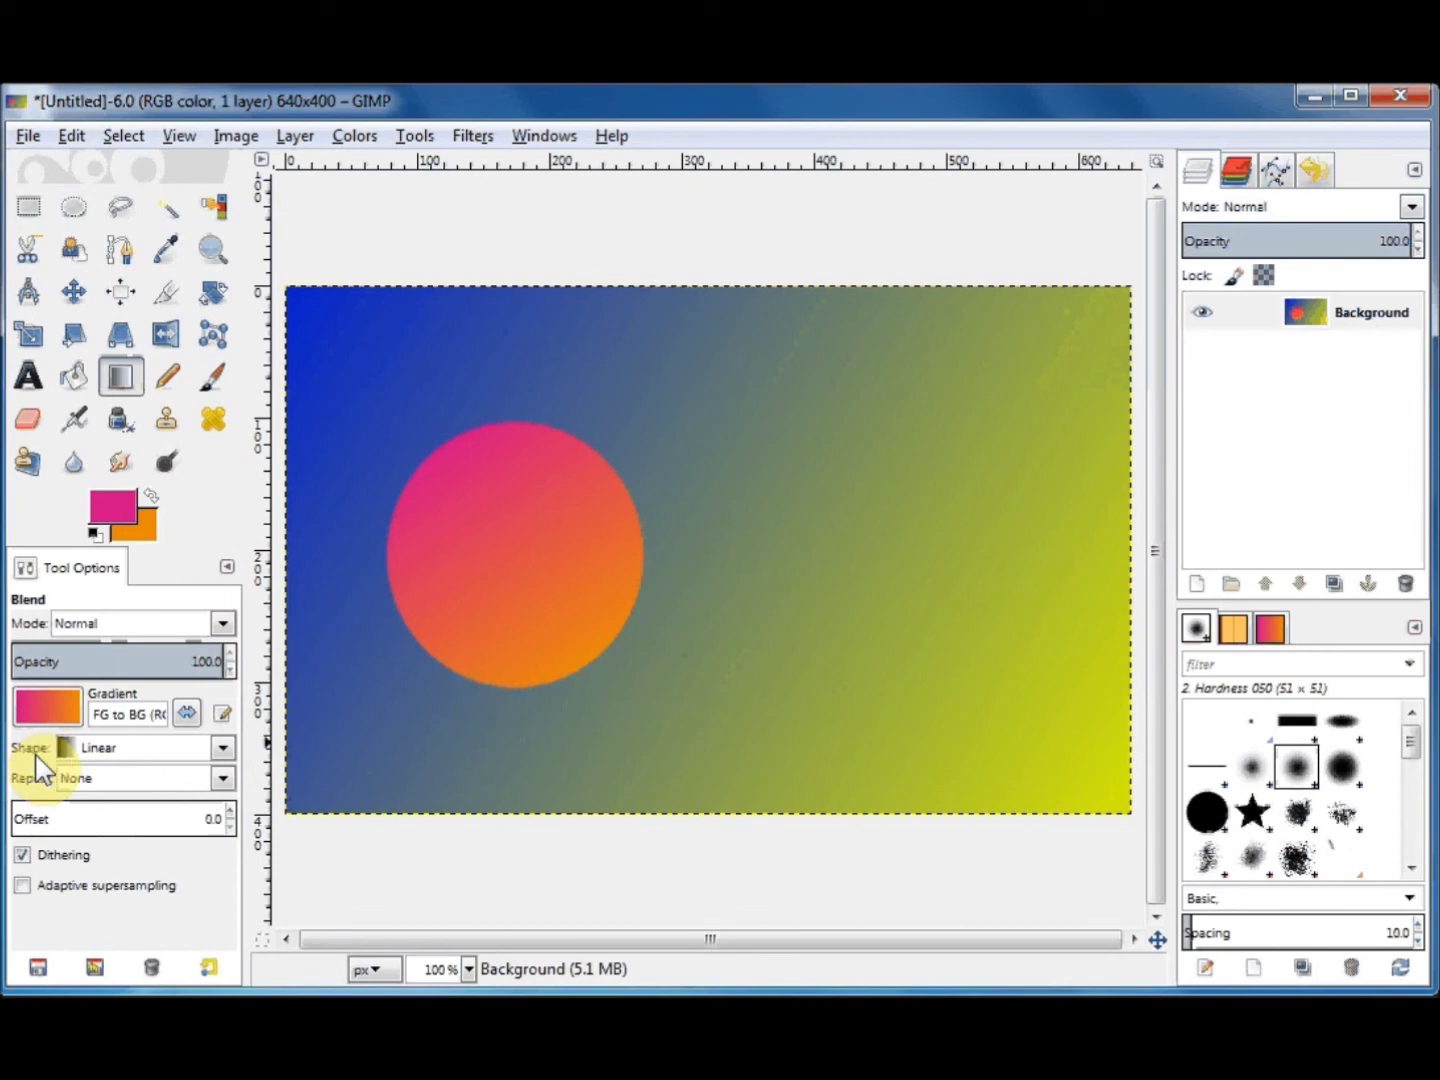
# - Set the blend shape to Radial and draw several radial gradients, ending with a tiny magenta spot
pyautogui.click(224, 751)
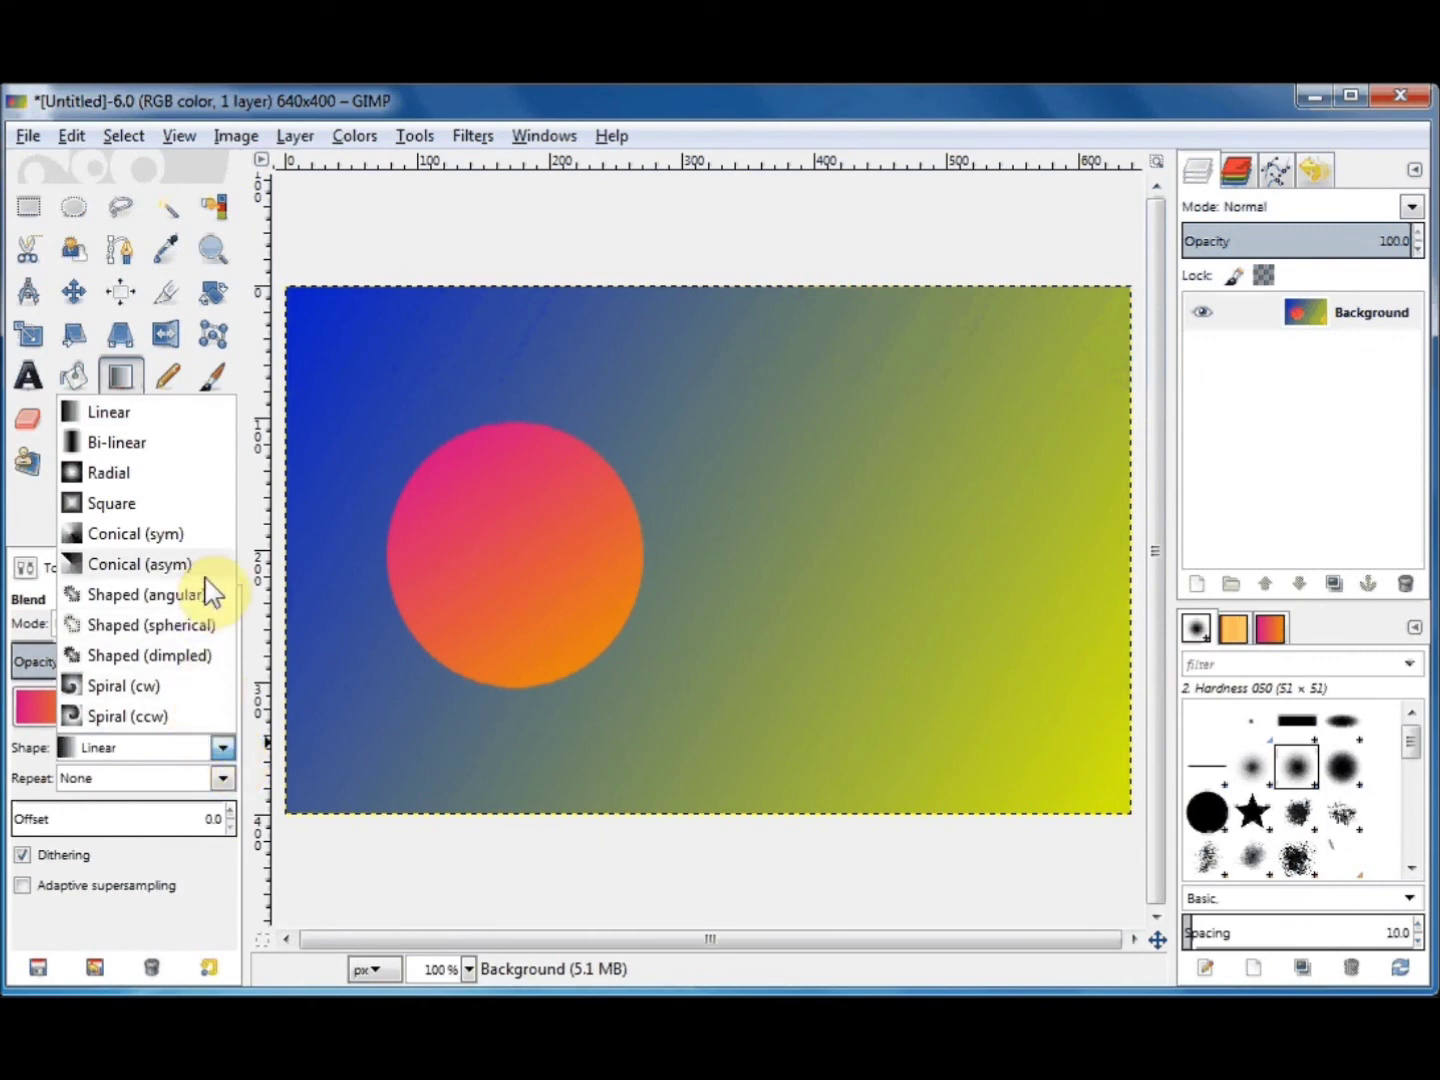
pyautogui.click(104, 471)
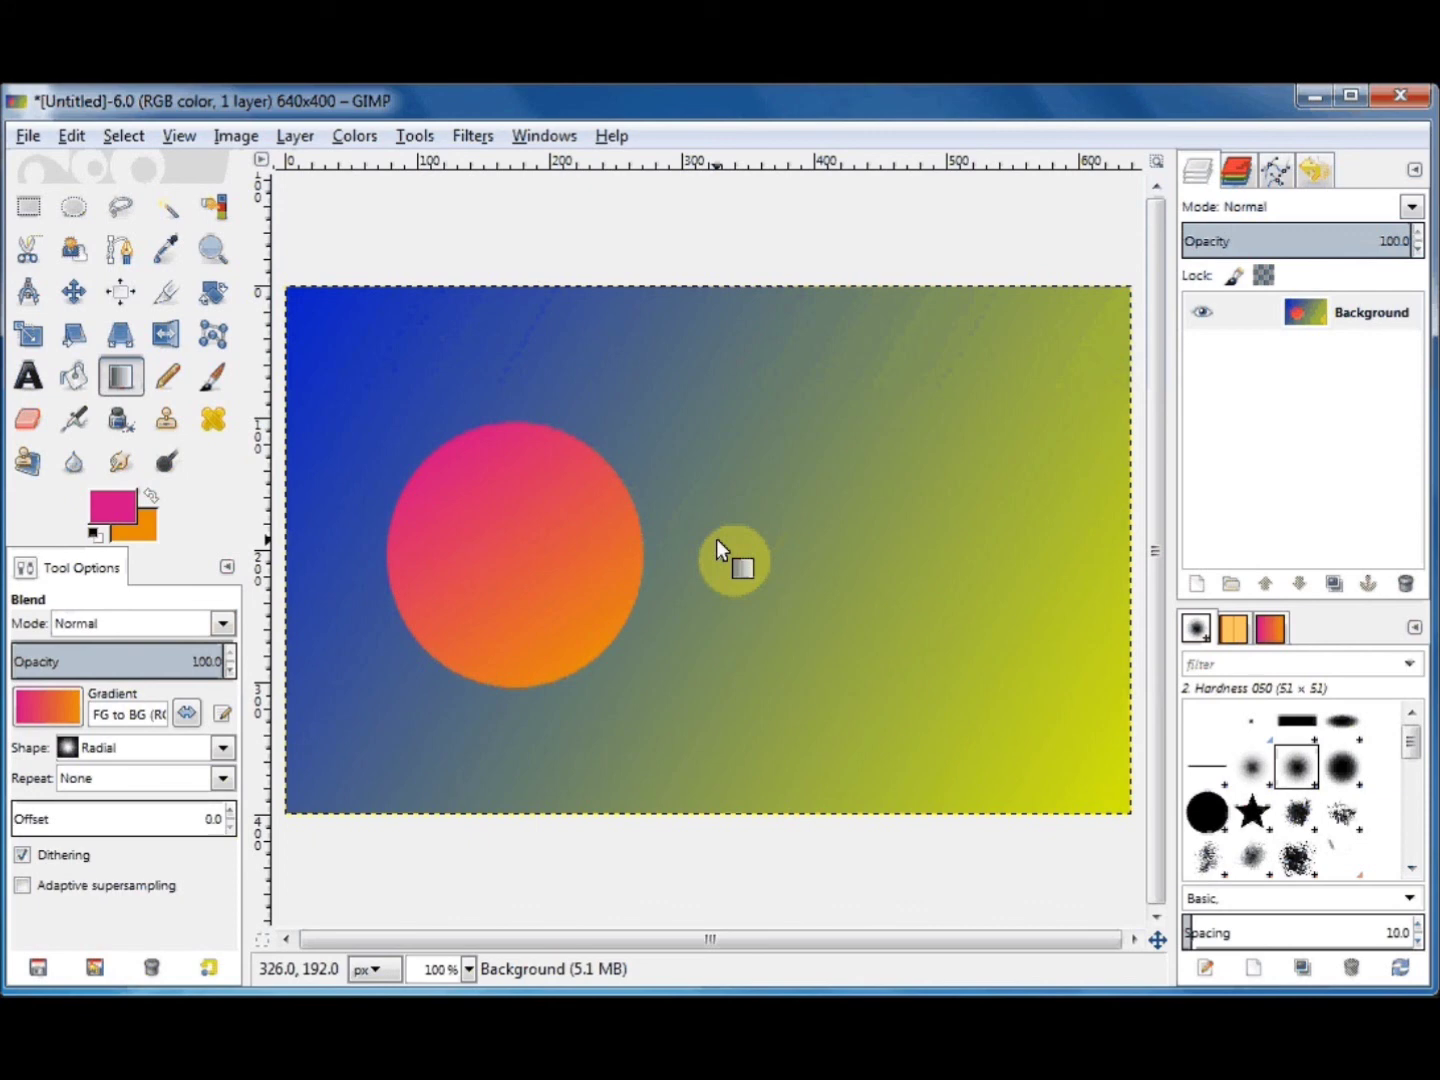
pyautogui.moveTo(716, 538); pyautogui.dragTo(757, 611)
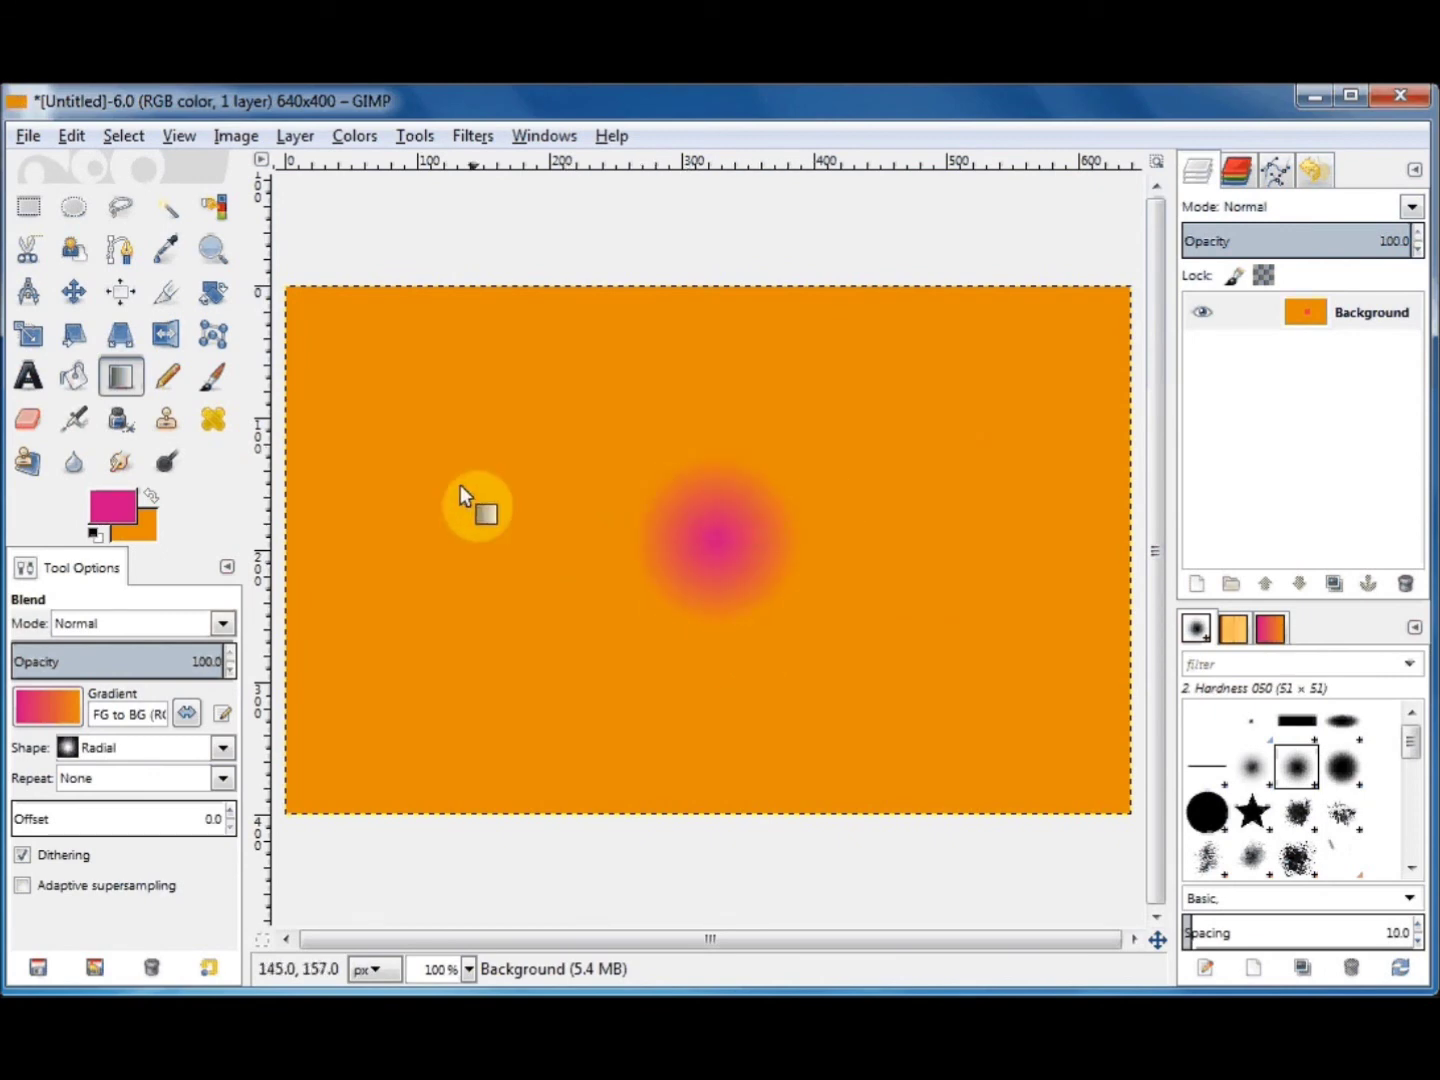
pyautogui.moveTo(359, 425); pyautogui.dragTo(513, 659)
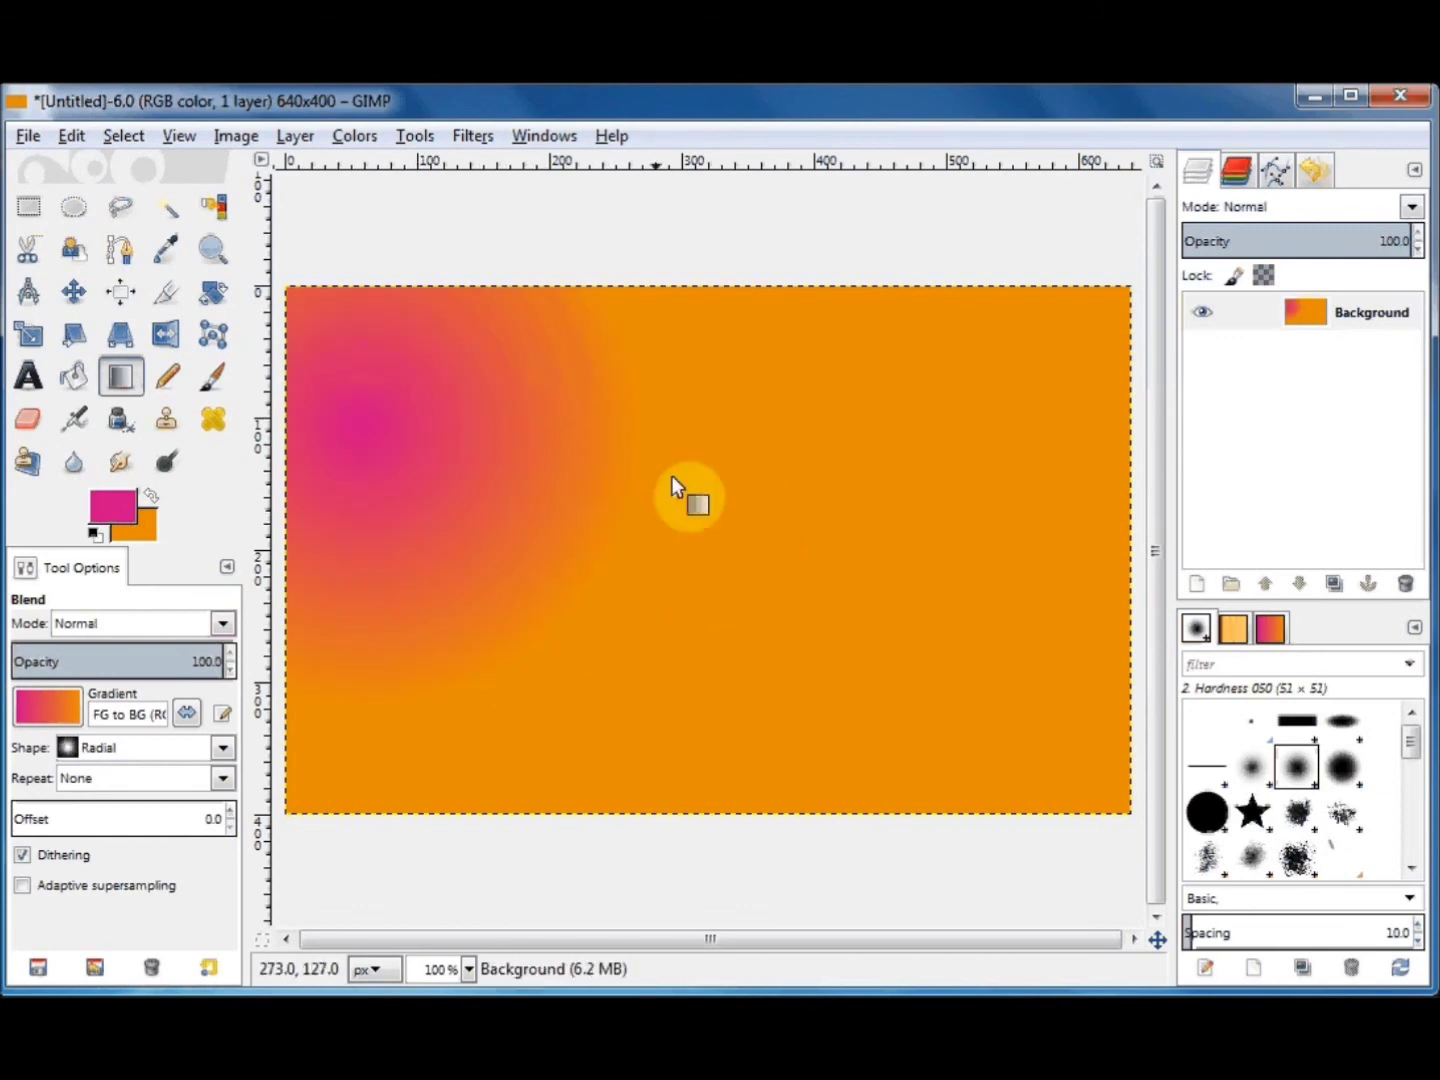
pyautogui.moveTo(682, 519); pyautogui.dragTo(952, 717)
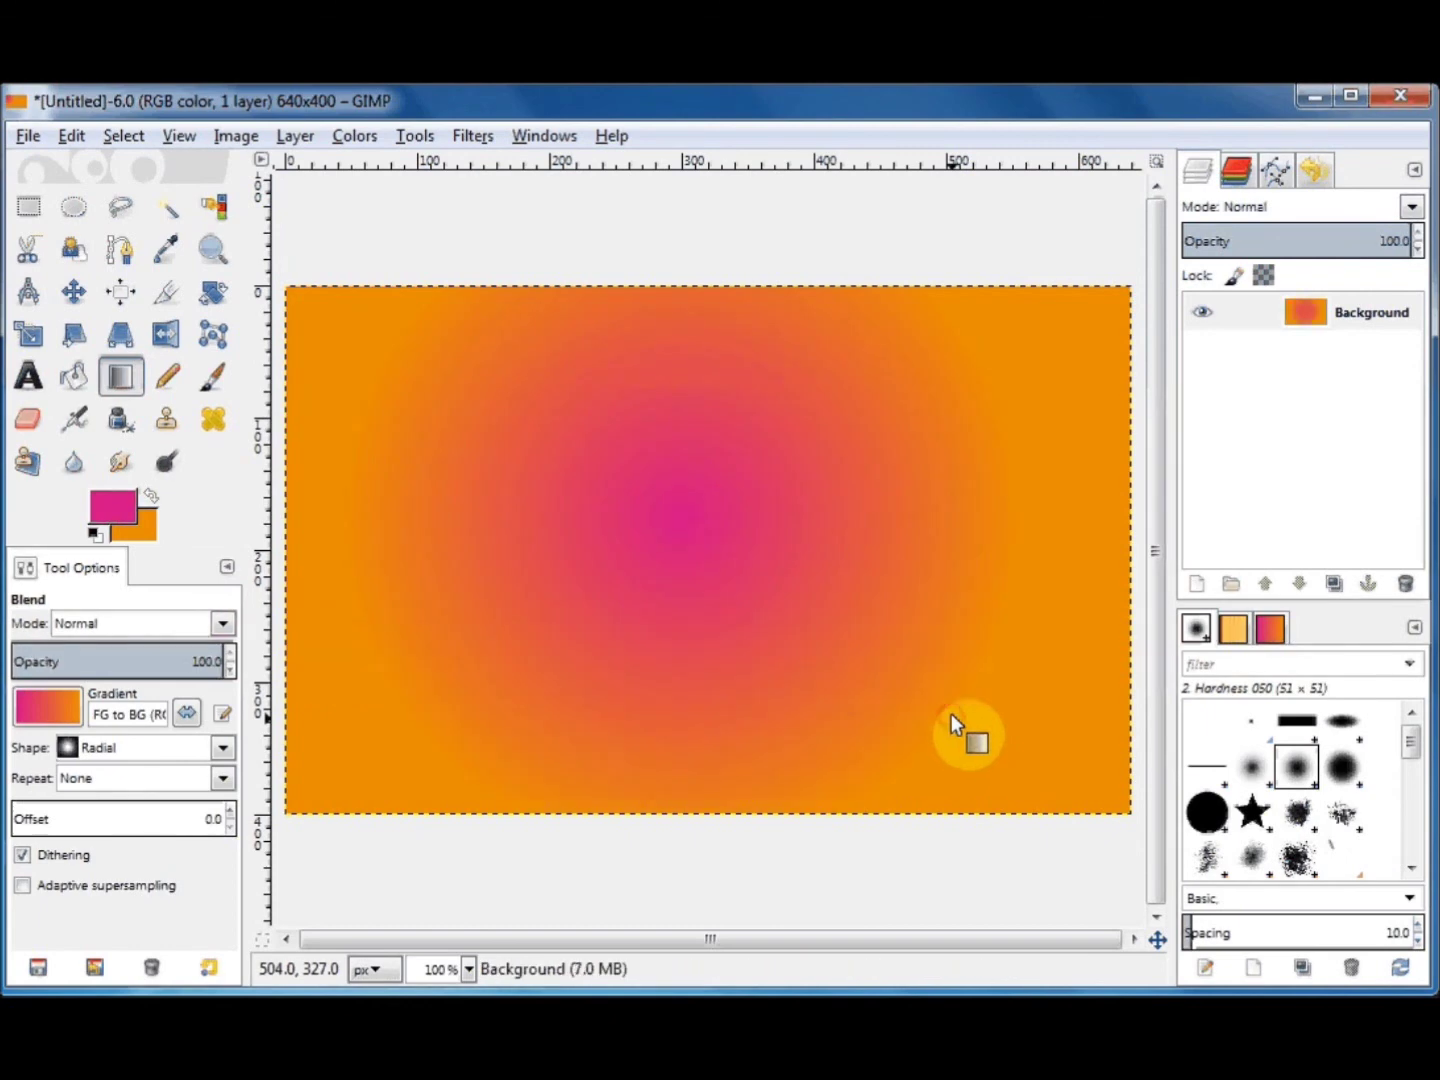
pyautogui.moveTo(679, 558); pyautogui.dragTo(681, 568)
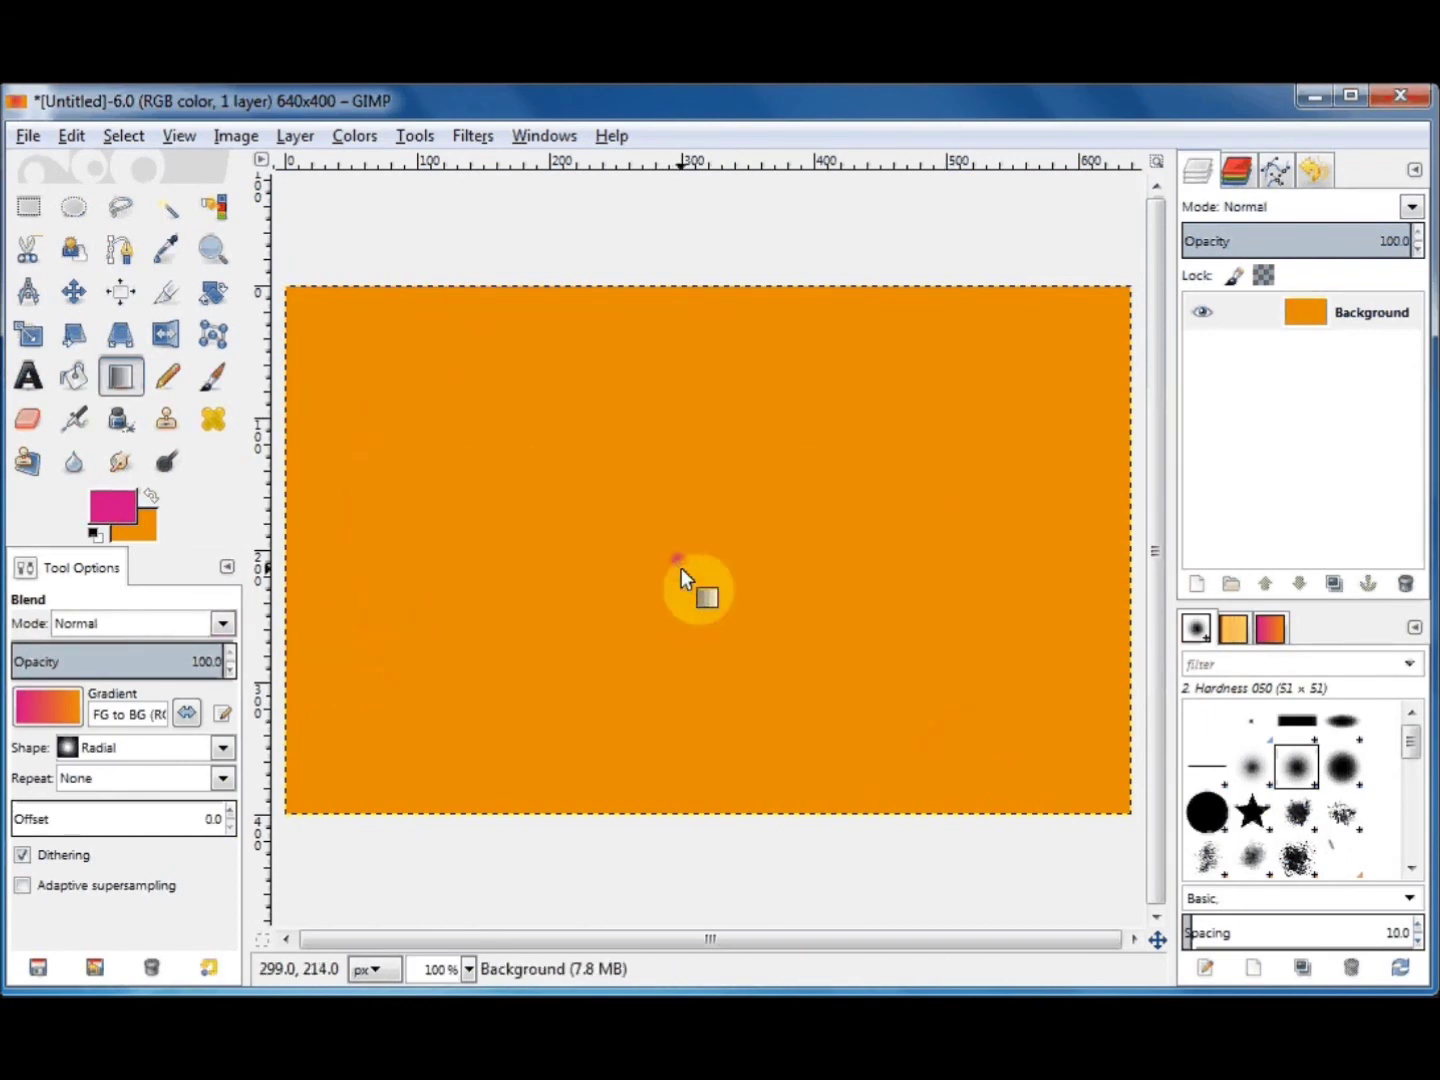
pyautogui.moveTo(536, 540); pyautogui.dragTo(574, 565)
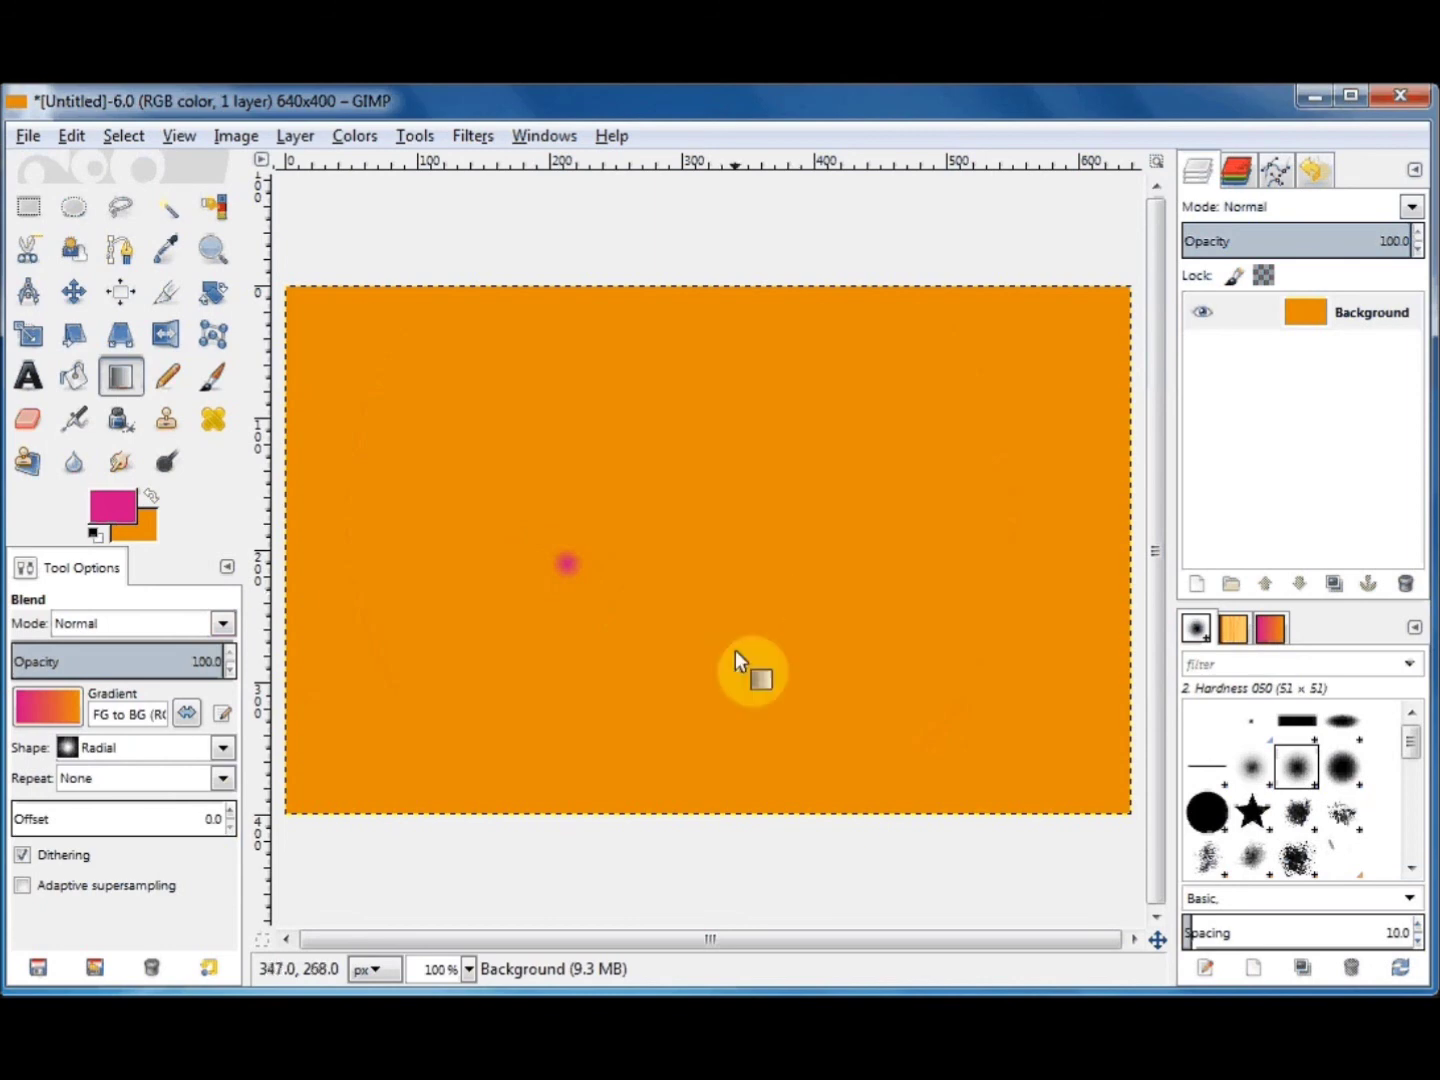
# - Set the blend shape to Spiral (cw) and drag a large magenta-to-orange spiral from the canvas centre
pyautogui.click(223, 751)
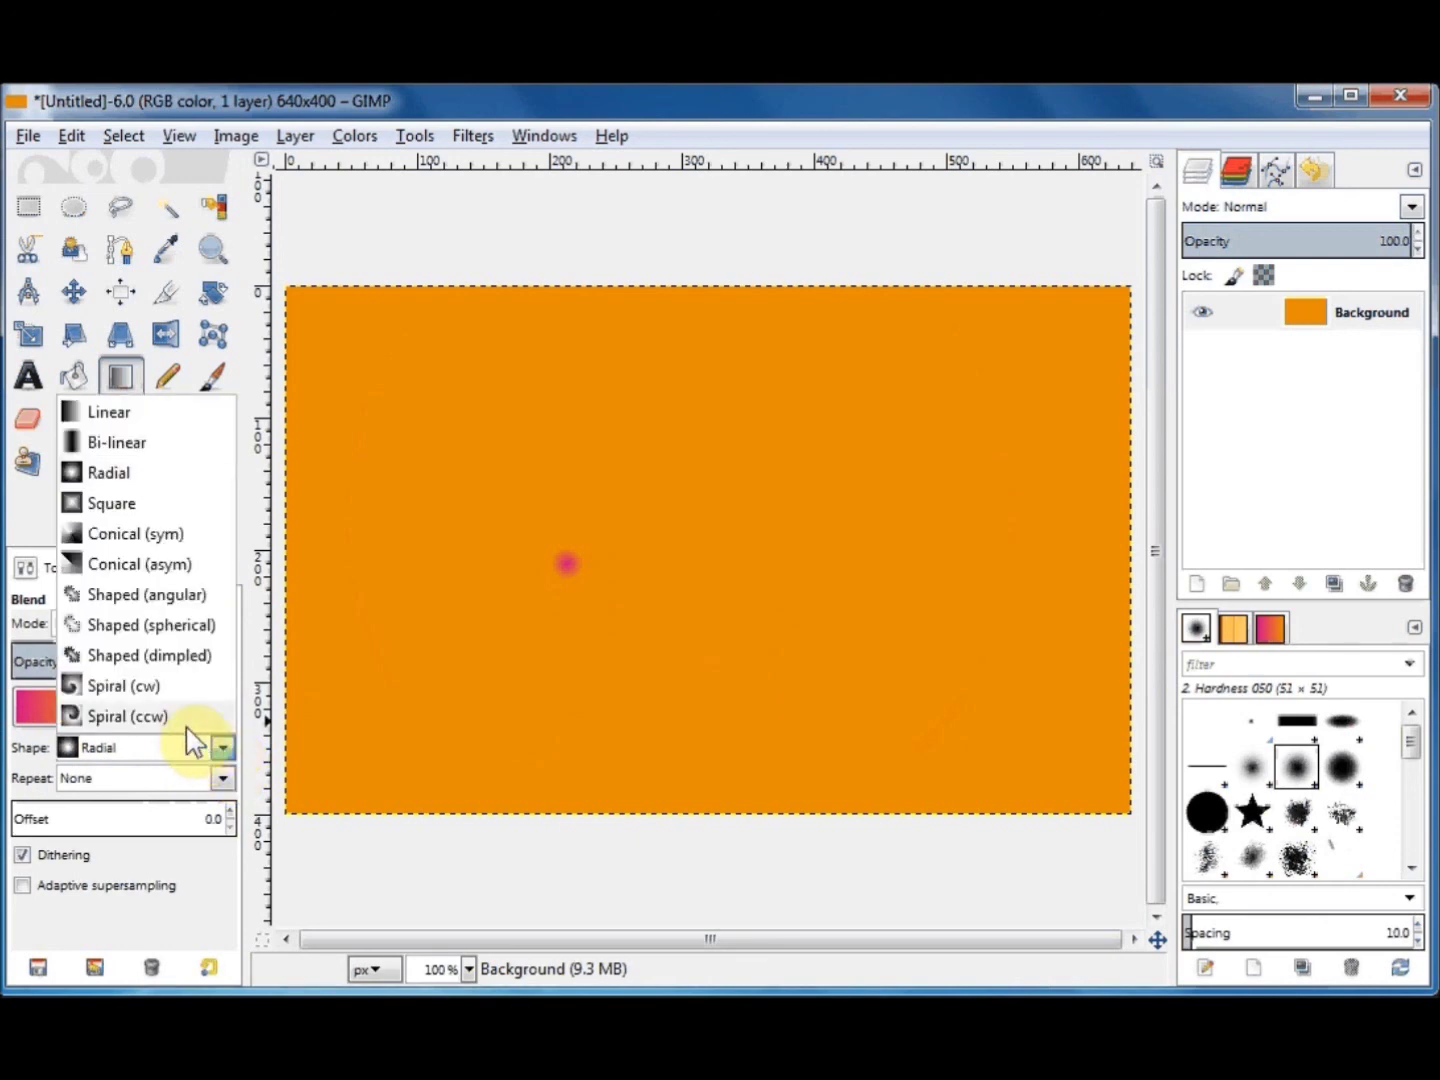
pyautogui.click(104, 689)
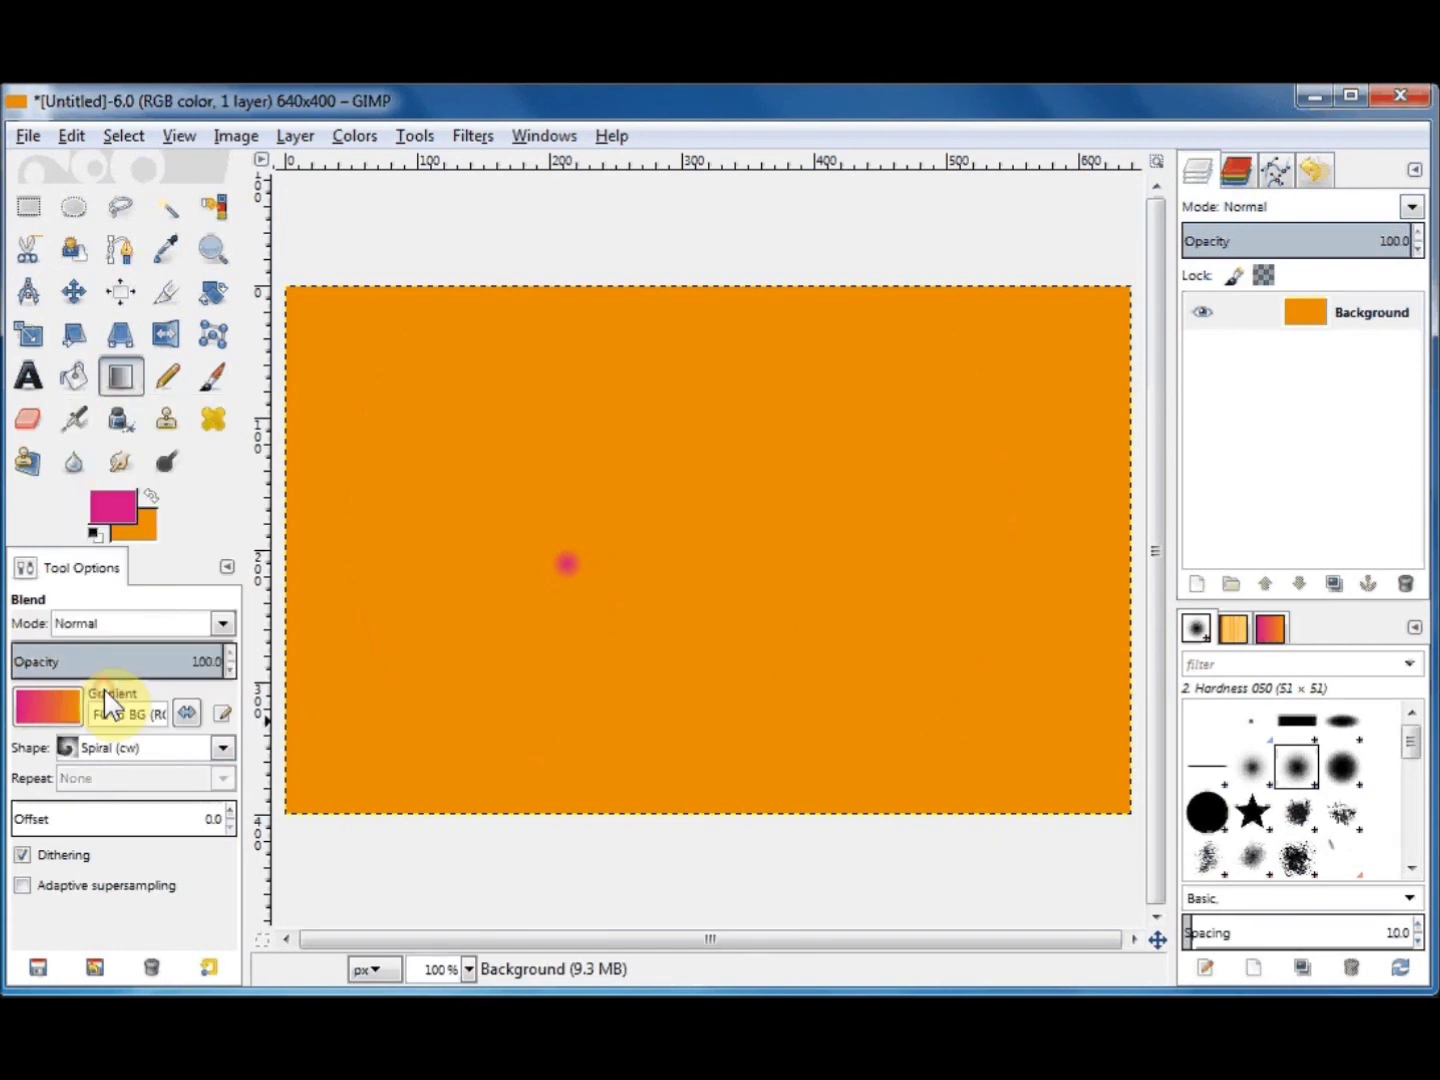
pyautogui.moveTo(657, 565); pyautogui.dragTo(703, 653)
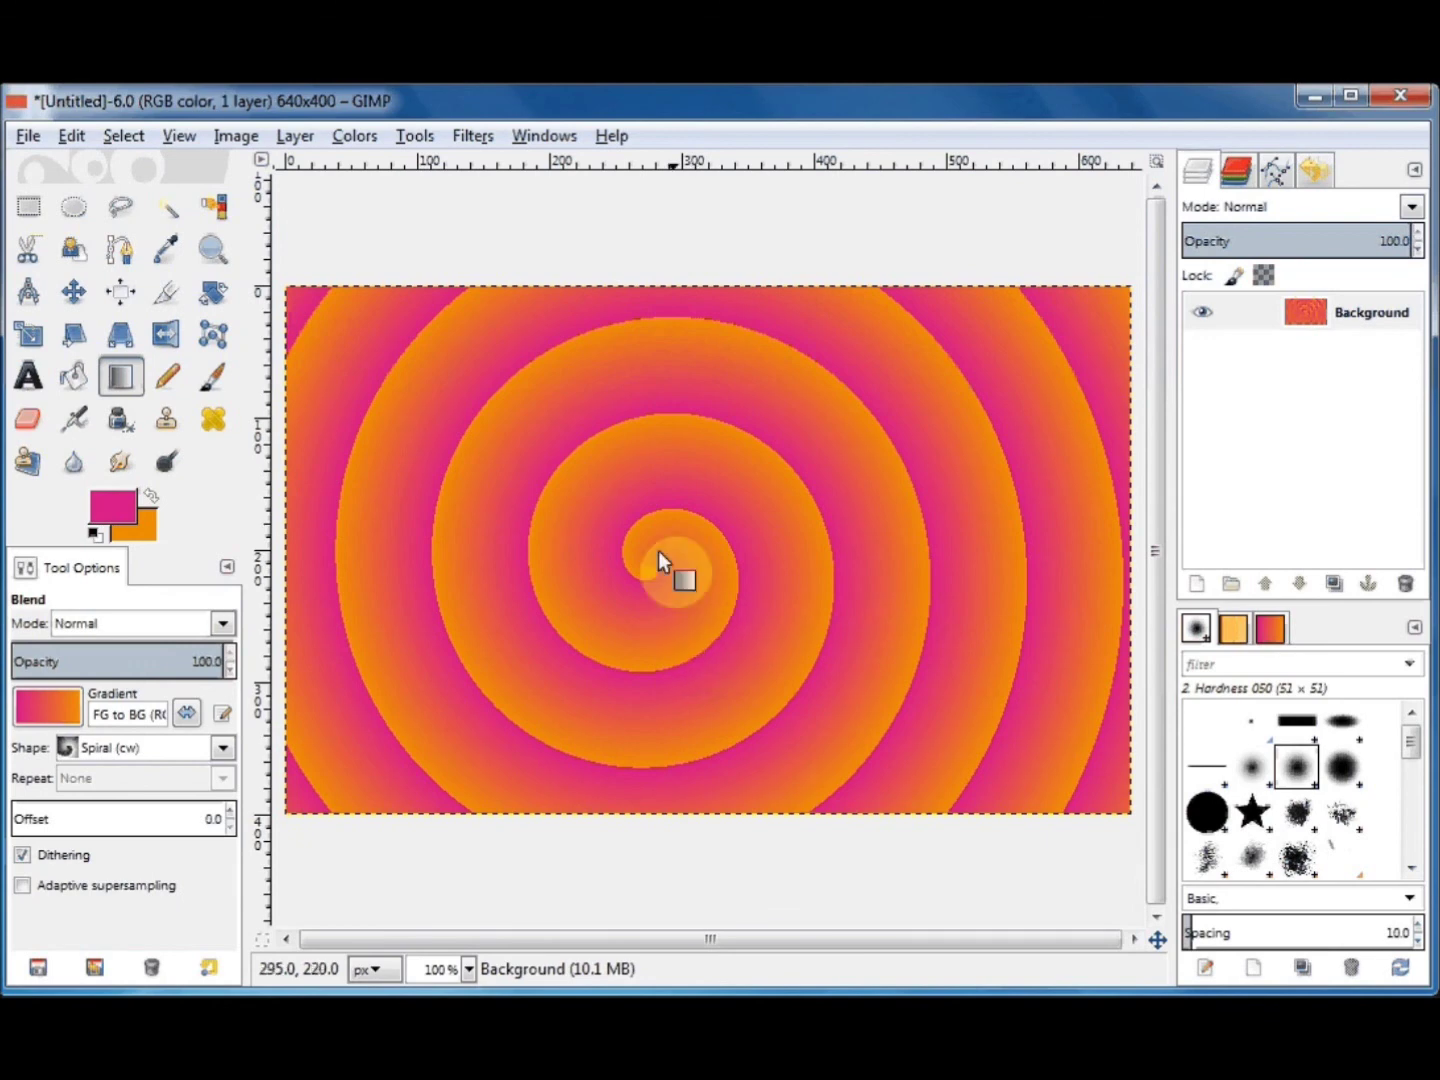
pyautogui.moveTo(659, 569); pyautogui.dragTo(665, 573)
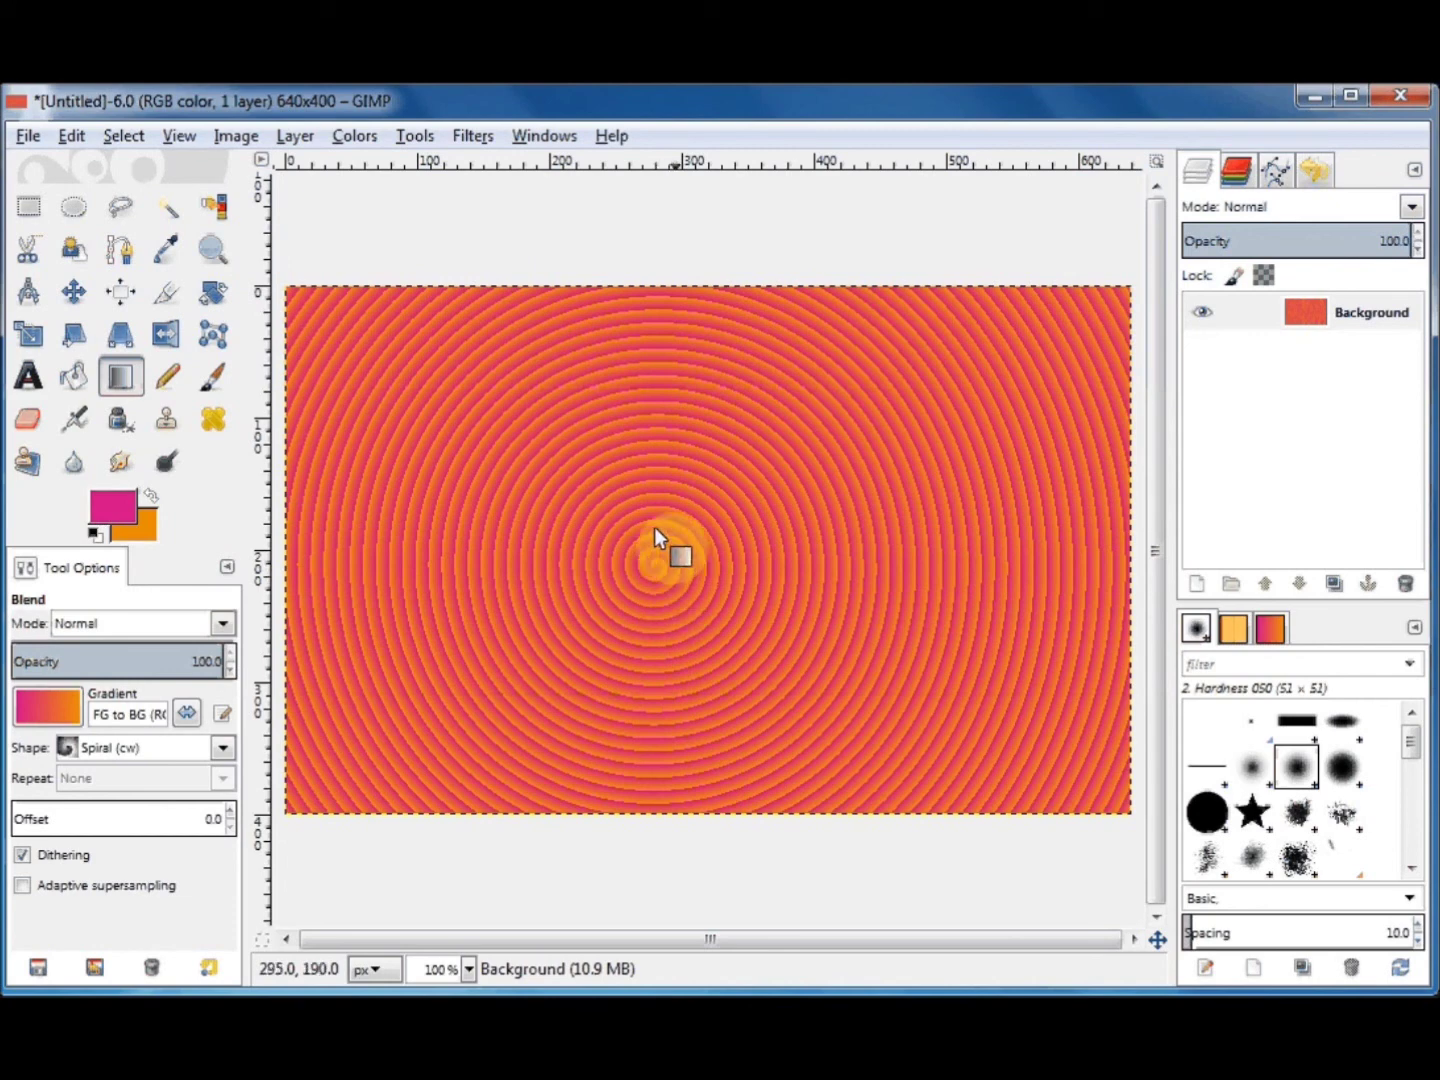
pyautogui.moveTo(662, 565); pyautogui.dragTo(826, 751)
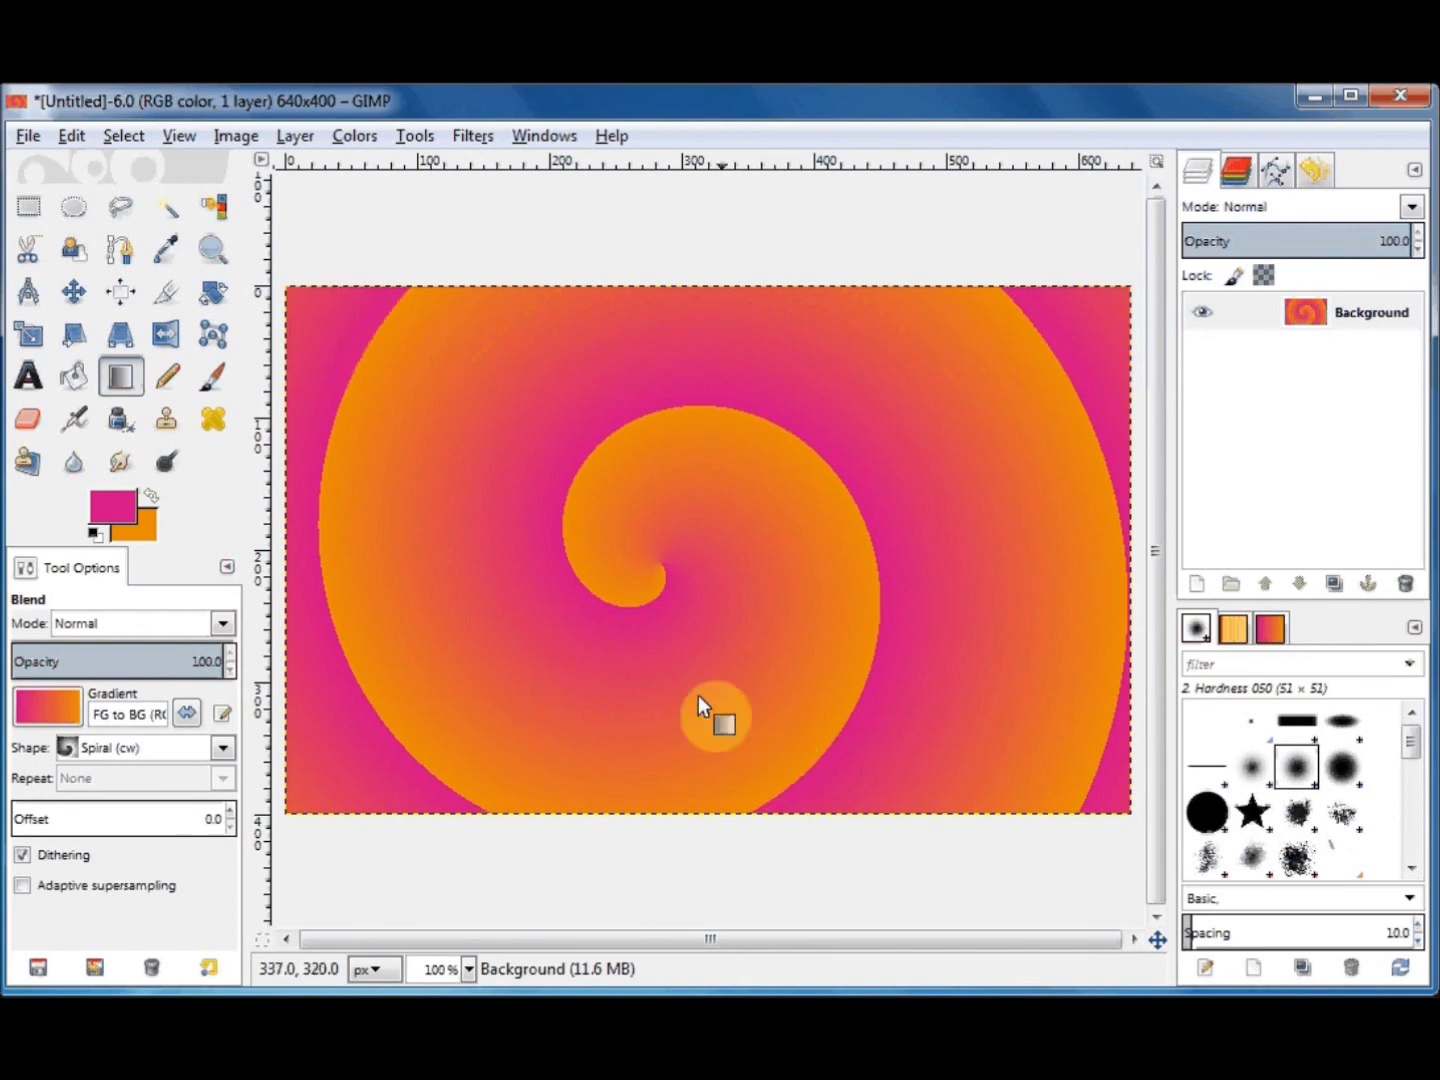
# - Select a 208×167 rectangle left of centre and fill it with a tight magenta-orange spiral gradient
pyautogui.click(31, 211)
pyautogui.moveTo(382, 414); pyautogui.dragTo(658, 635)
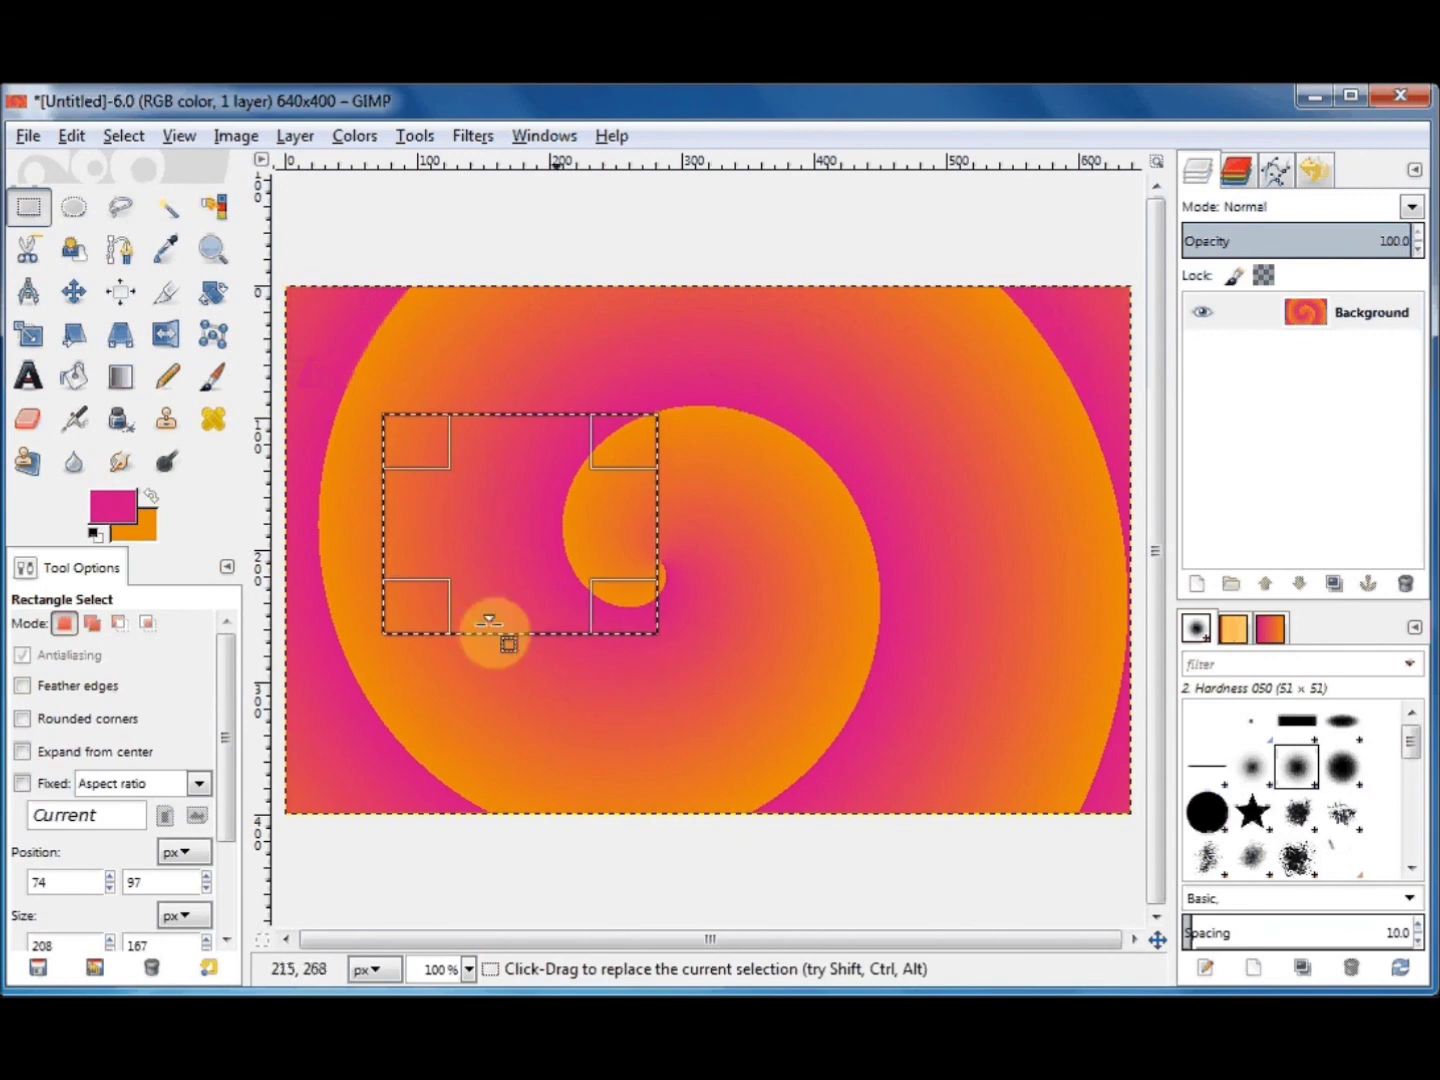
pyautogui.click(113, 381)
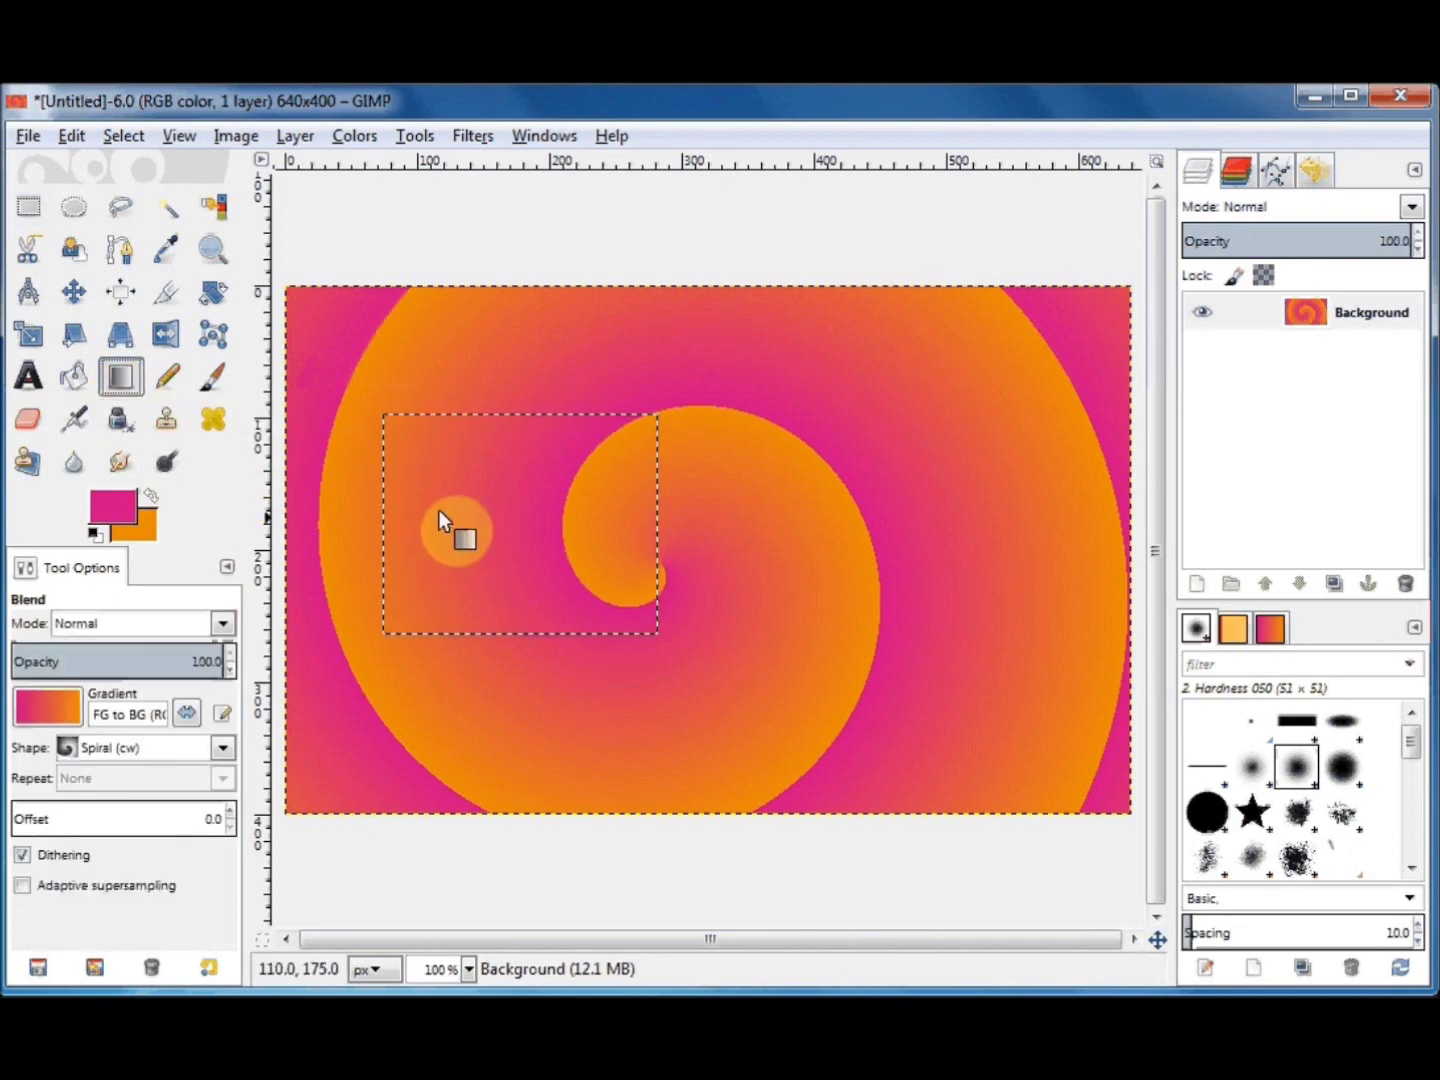
pyautogui.moveTo(451, 491); pyautogui.dragTo(548, 538)
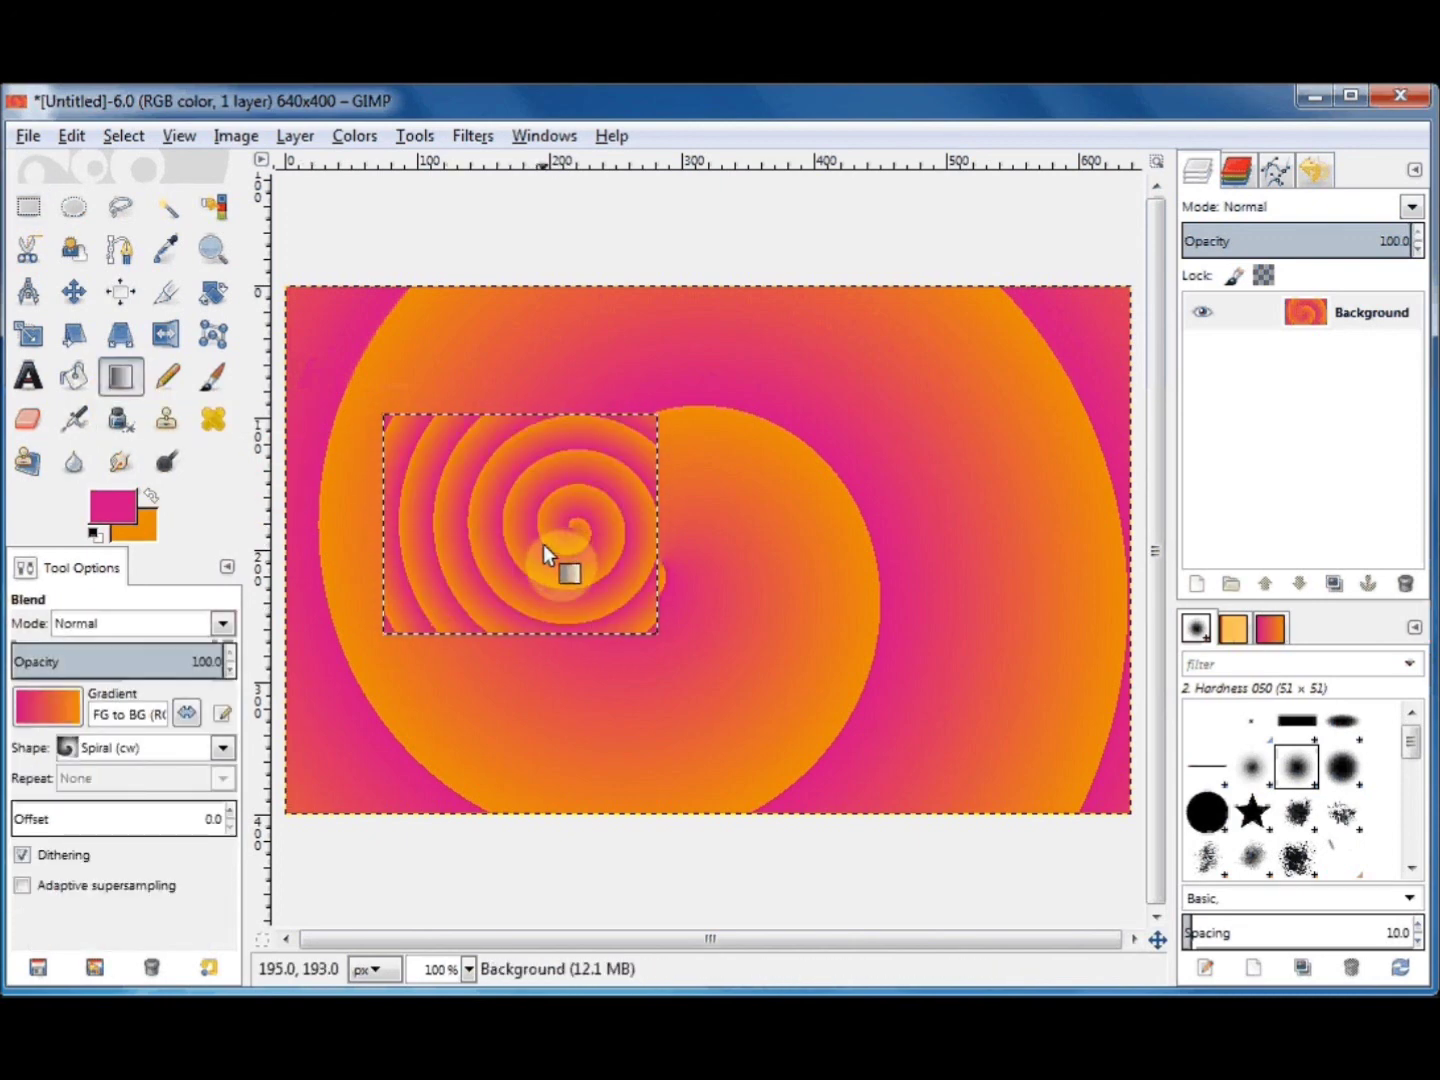